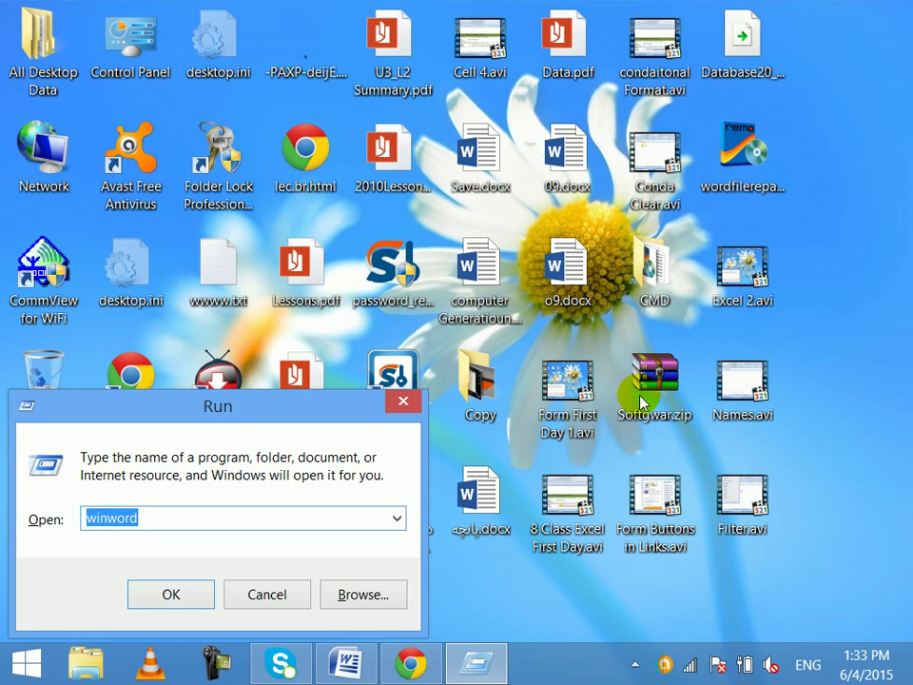
- Create the blank database Database21.accdb in Microsoft Access and close its default table
type("msaccess")
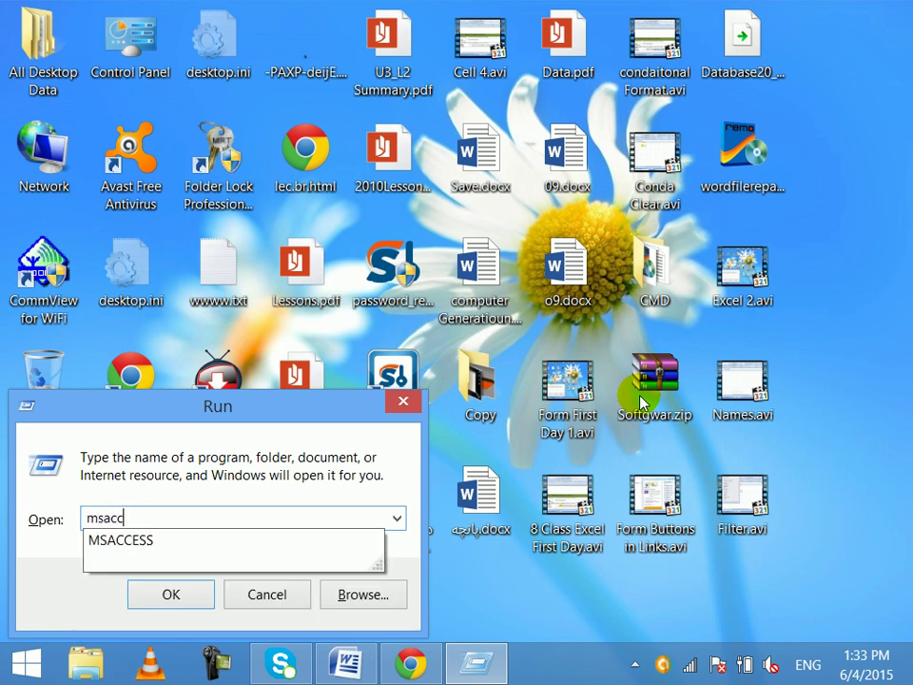
key("Return")
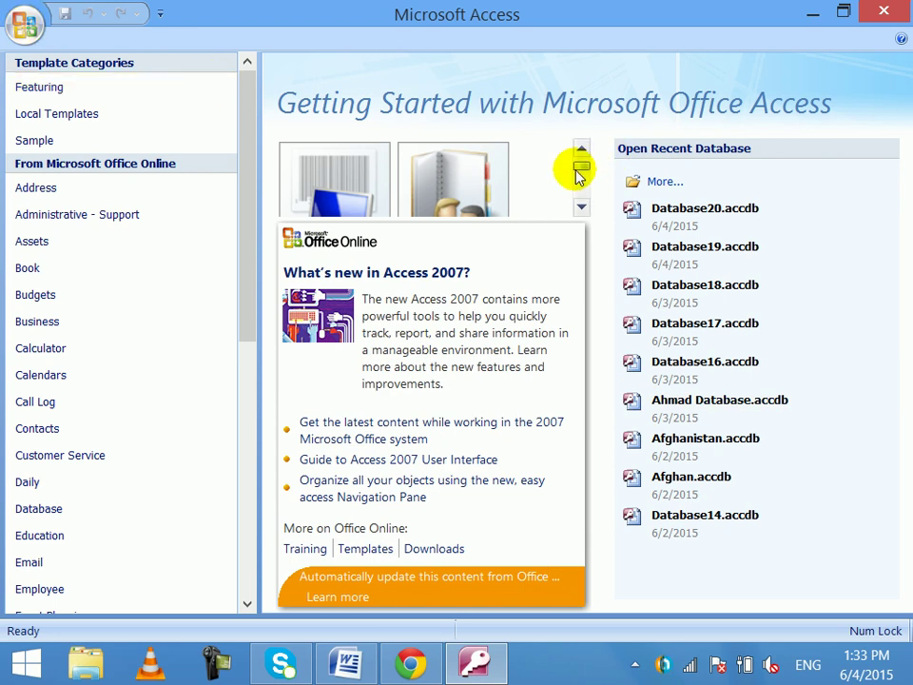
scroll(584, 167, "up", 2)
scroll(584, 167, "up", 1)
left_click(369, 169)
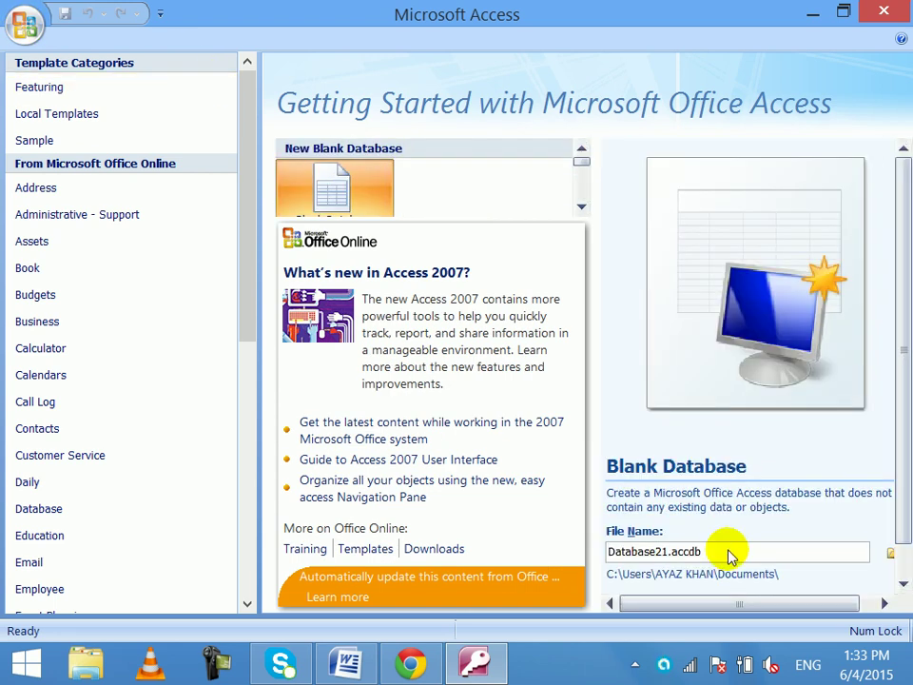
scroll(910, 509, "down", 1)
left_click(663, 631)
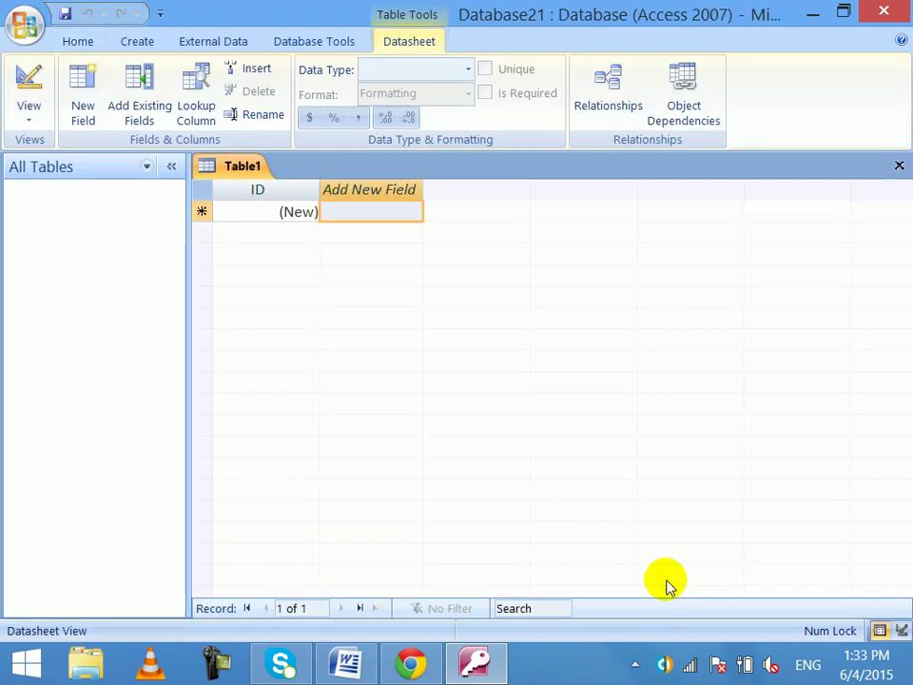
right_click(251, 167)
left_click(288, 205)
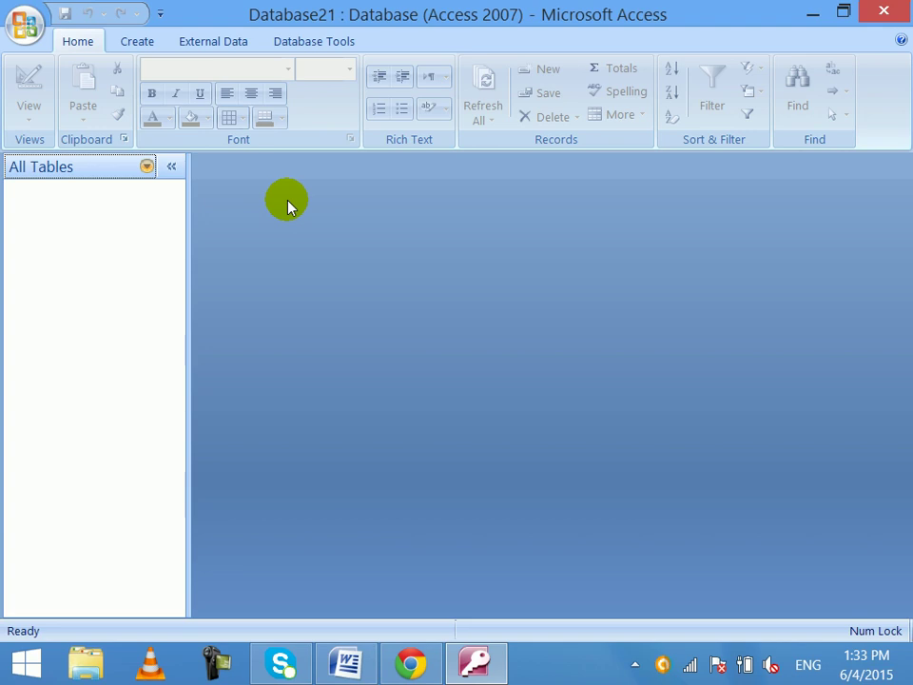
- Switch to the Word document and insert a double horizontal line a few blank lines below "Net :Network"
left_click(349, 663)
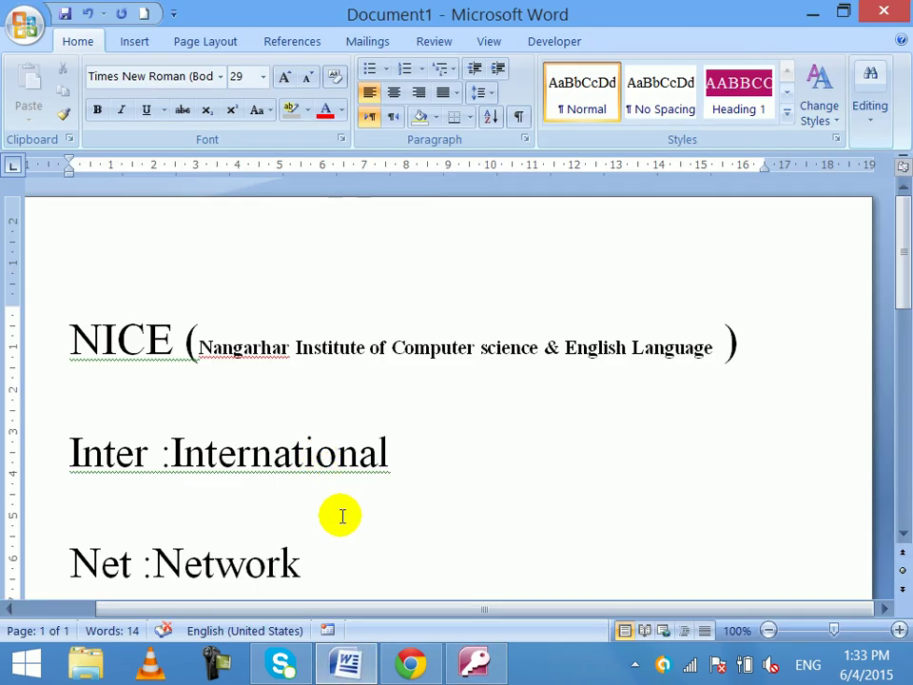
key("Return")
key("Return")
key("Return")
key("Return")
type("===")
key("Return")
- Write the heading "Links between forms" below the double line
type("Lins")
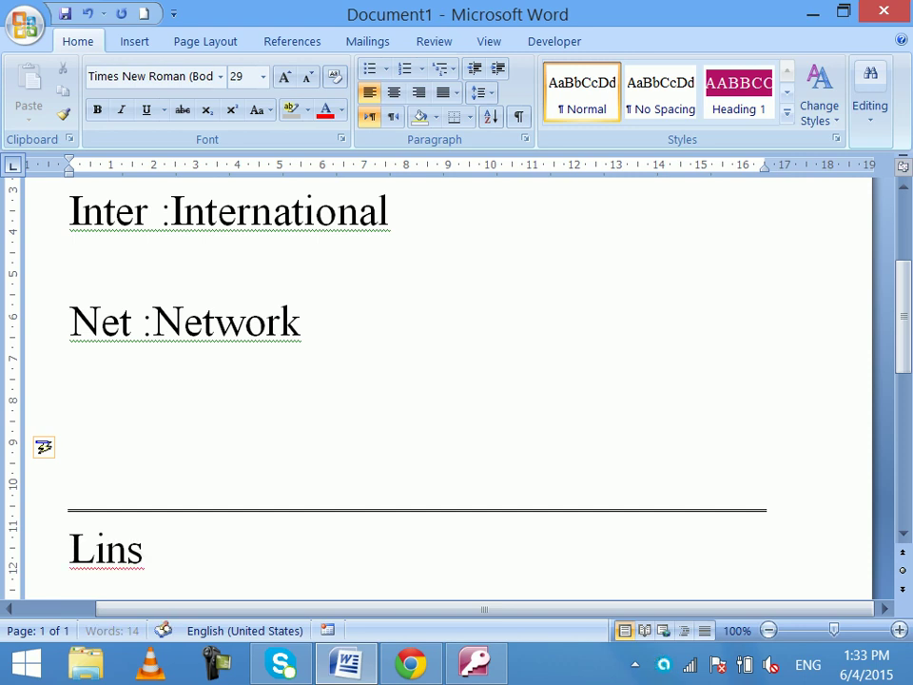
key("BackSpace")
key("BackSpace")
key("BackSpace")
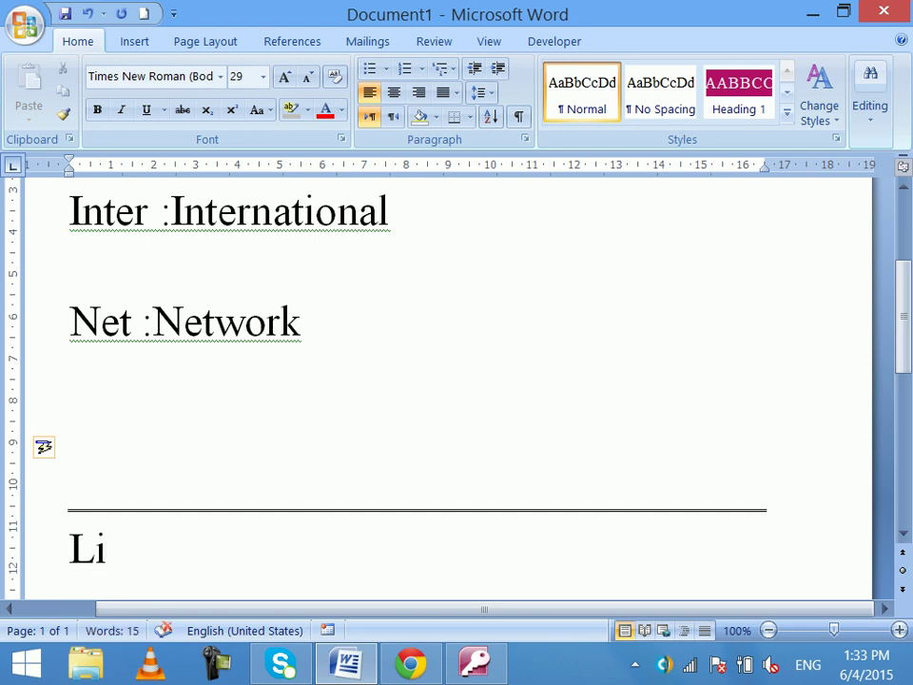
type("nks between f")
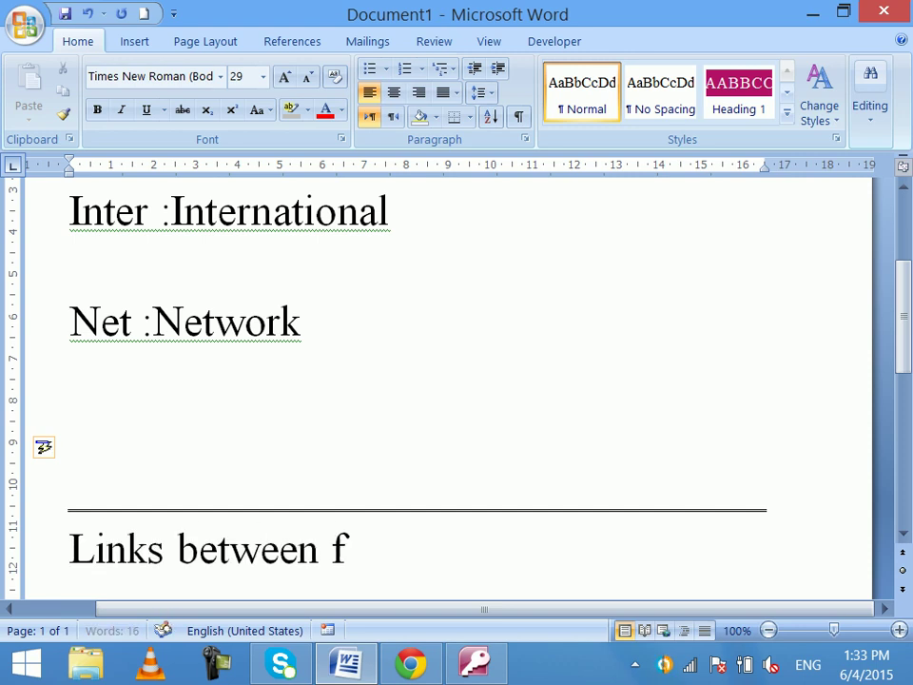
key("BackSpace")
type("forms")
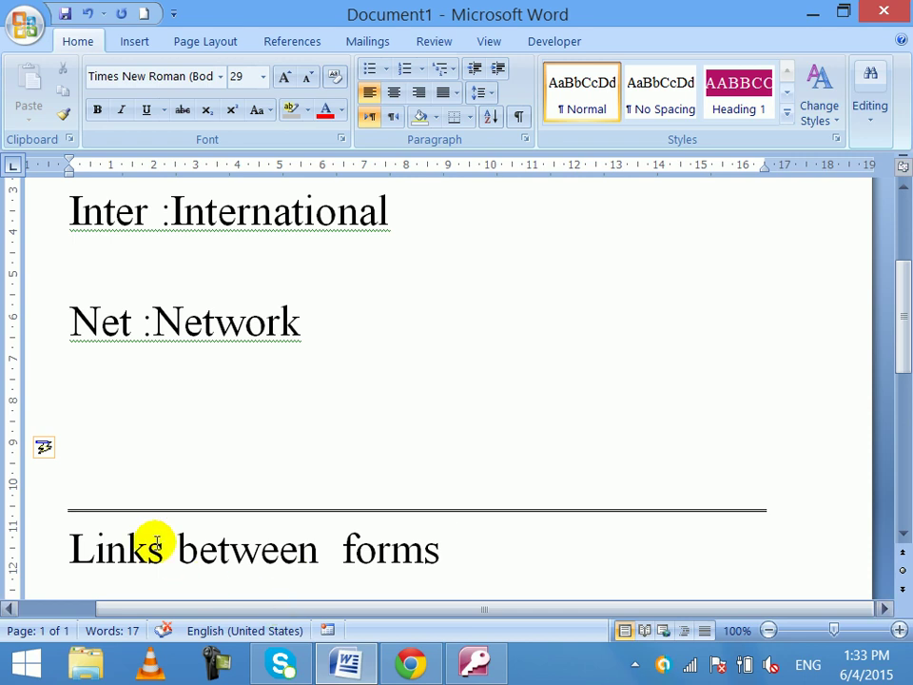
- Change "Links" to "Link" in the new heading and add a colon at its end
left_click_drag(167, 552, 155, 550)
key("BackSpace")
left_click(518, 559)
type(":")
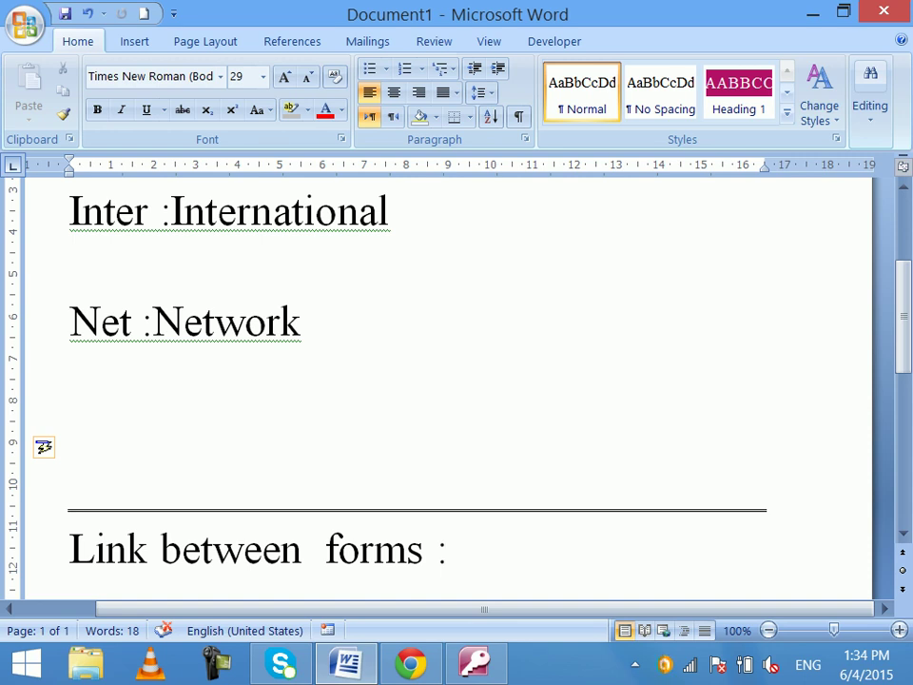
- Switch back to Access and start a new table in Design view with an ID field of type AutoNumber
left_click(813, 11)
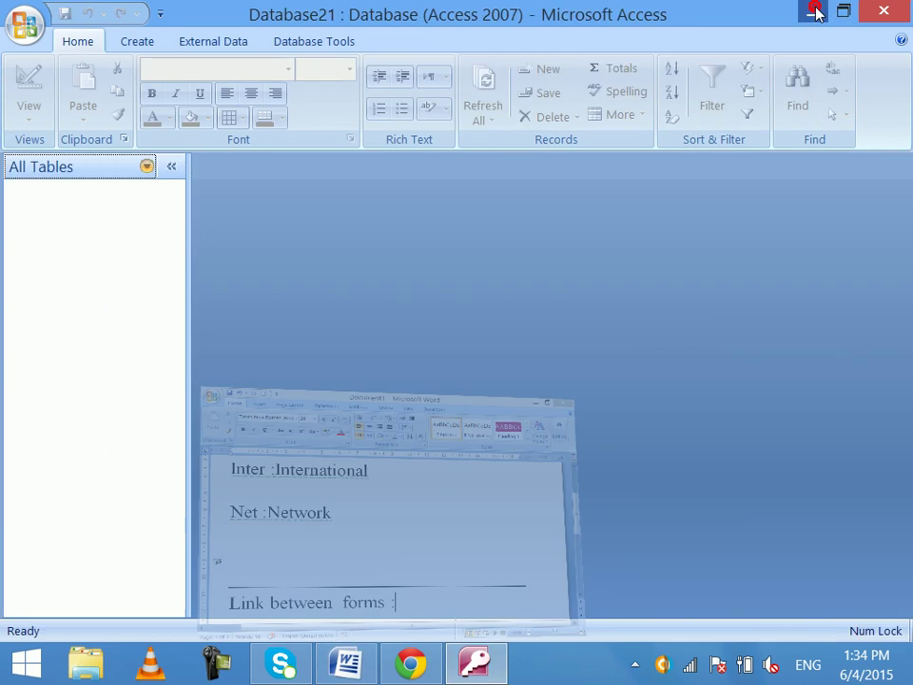
left_click(133, 43)
left_click(195, 105)
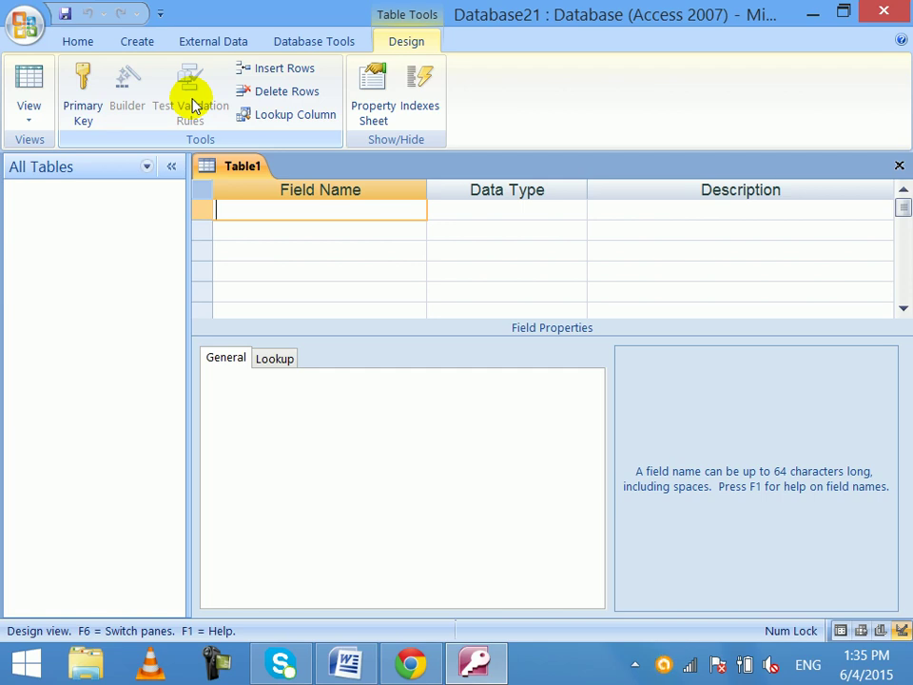
type("N")
key("BackSpace")
type("ID")
key("Tab")
type("a")
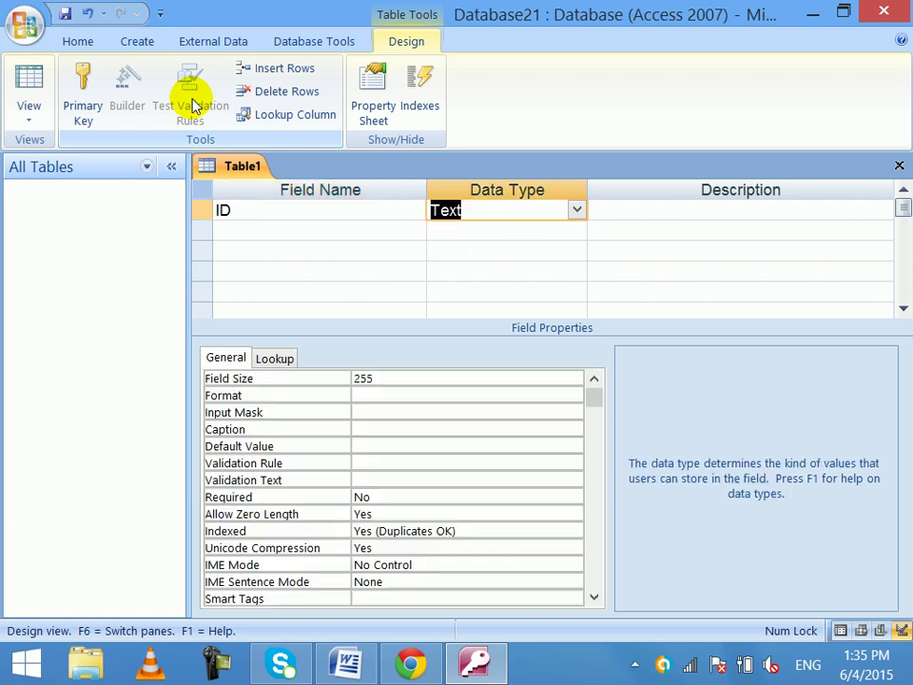
key("Tab")
key("Tab")
- Add a Name field of type Text and a Salary field of type Number to the table
type("Name")
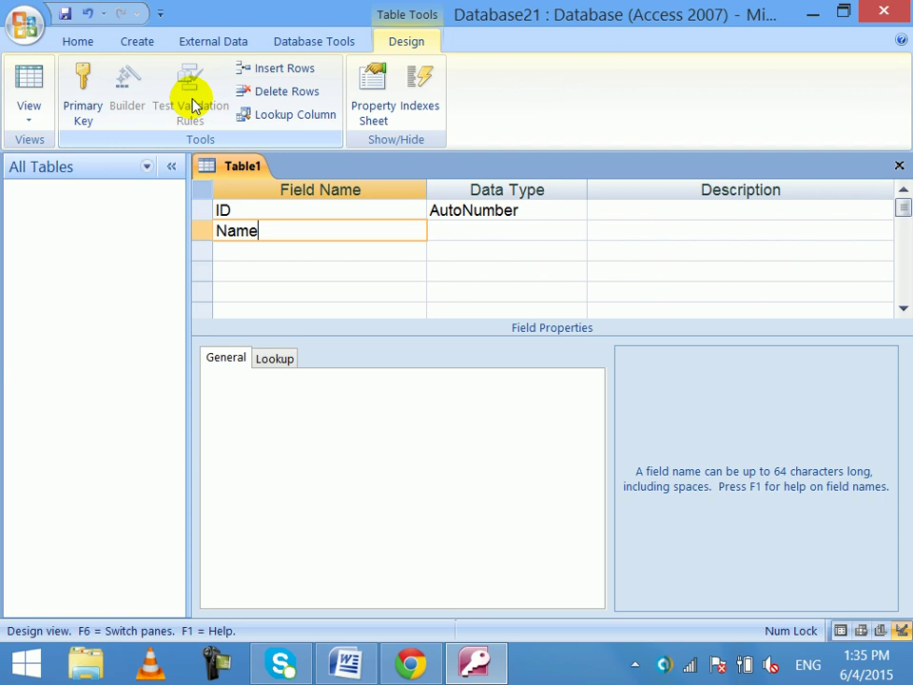
key("Tab")
key("Tab")
key("Tab")
type("Salary")
key("Tab")
type("n")
key("Tab")
key("Tab")
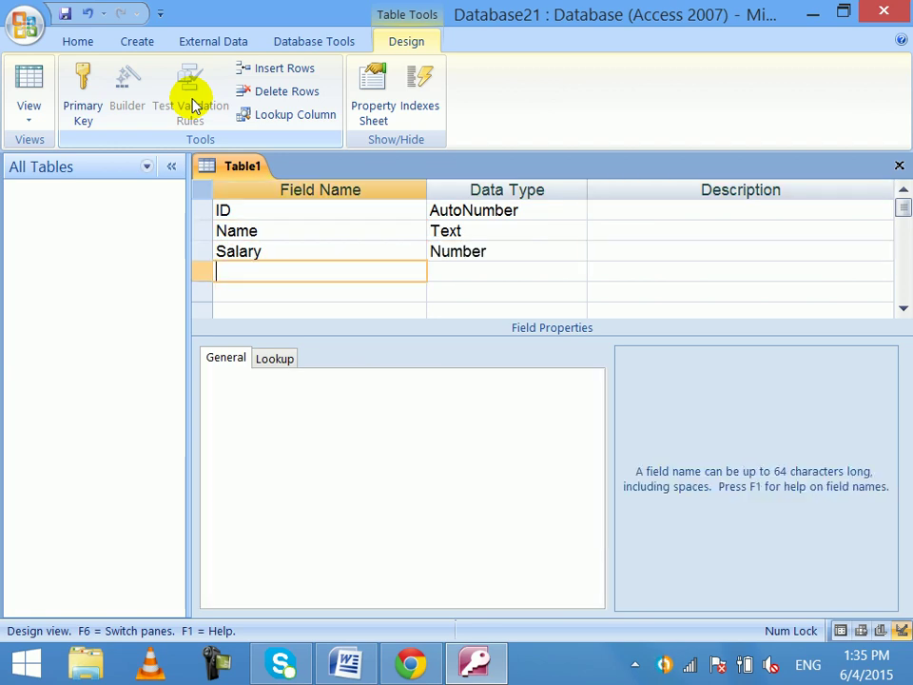
- Add a Job field of type Text below Salary
type("Job")
key("Tab")
key("BackSpace")
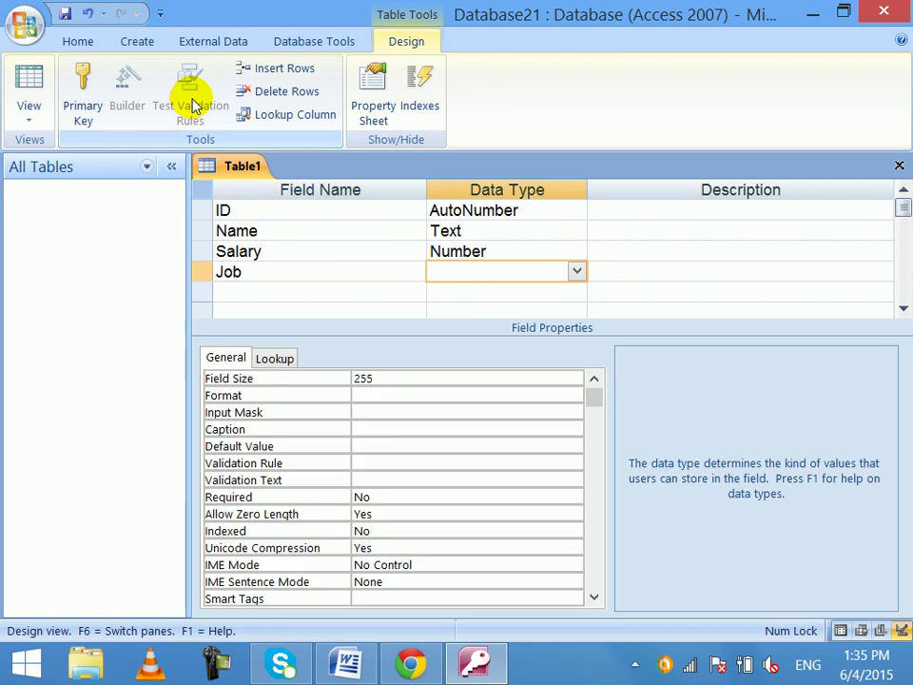
type("Text")
key("Tab")
key("Tab")
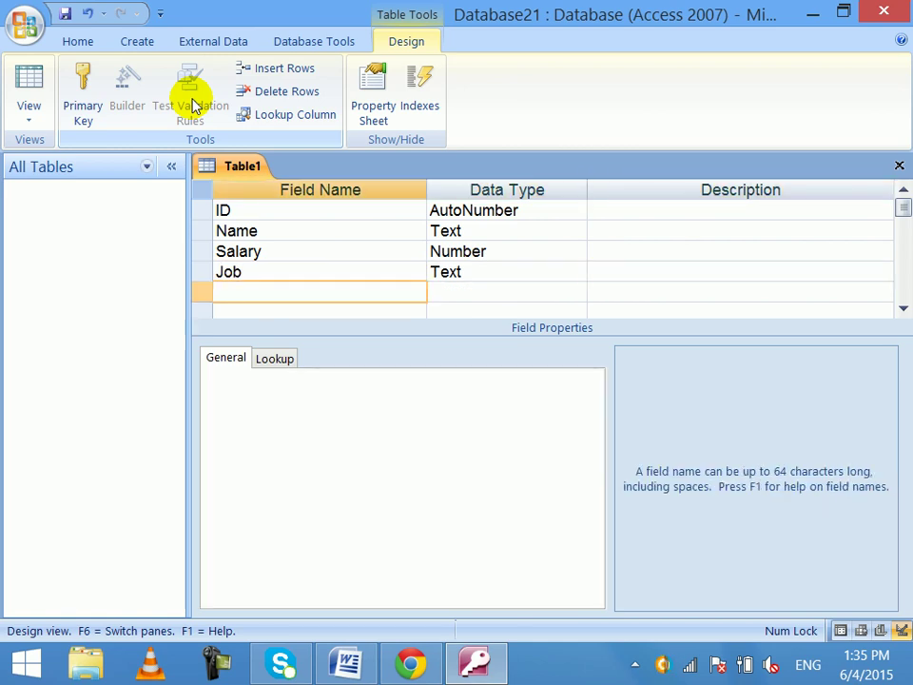
- Add the fields Overtime and Other to the table, both with the Number data type
type("Overtime")
key("Tab")
type("Number")
key("Tab")
key("Tab")
type("Other")
key("Tab")
type("n")
- Save the table as Table1 without creating a primary key
key("ctrl+s")
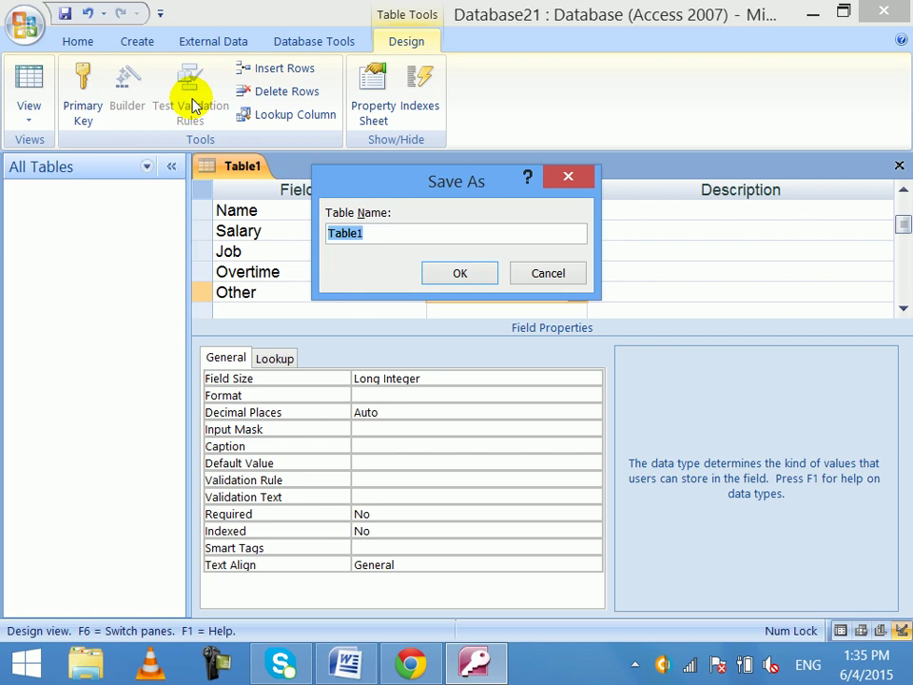
left_click(441, 273)
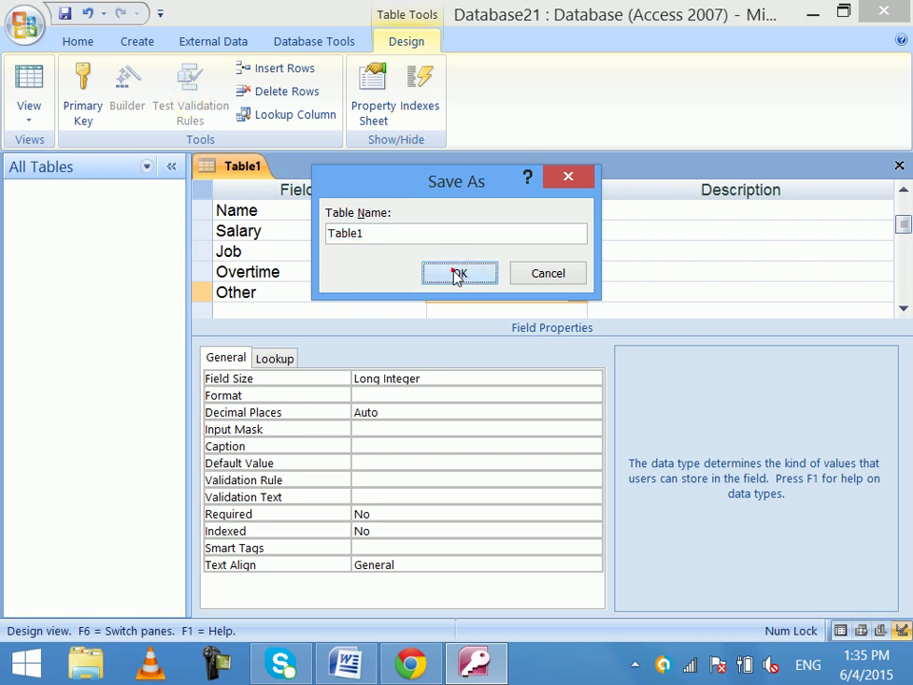
left_click(460, 405)
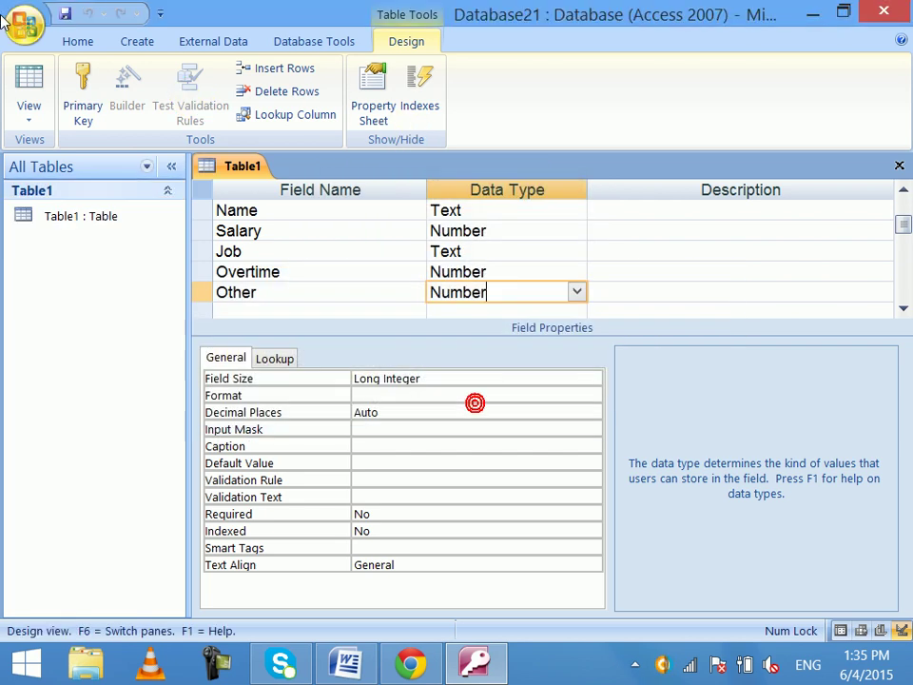
- View Table1 as a datasheet and close it
left_click(29, 81)
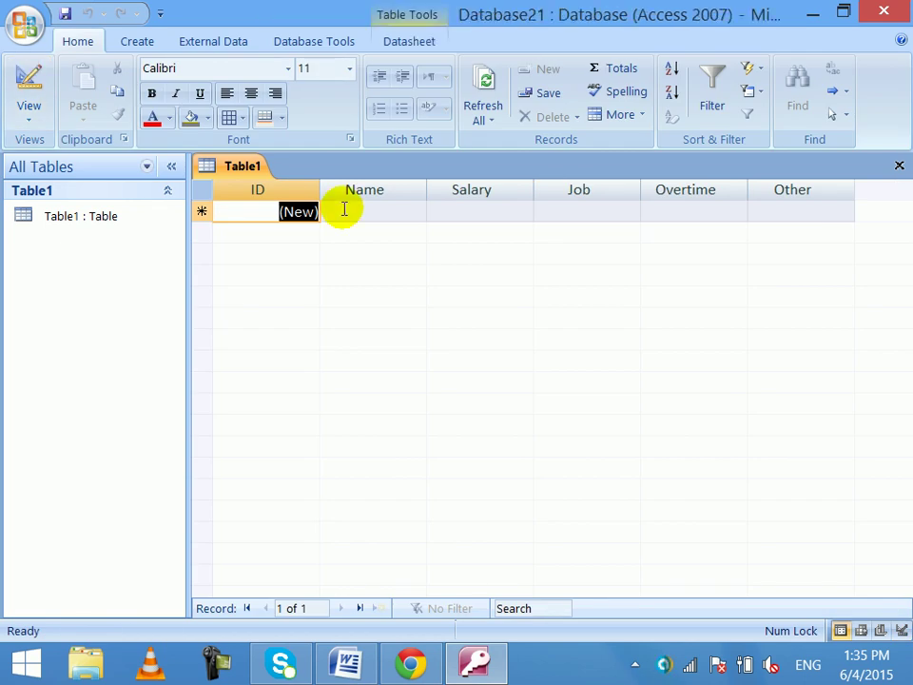
left_click(899, 165)
left_click(100, 222)
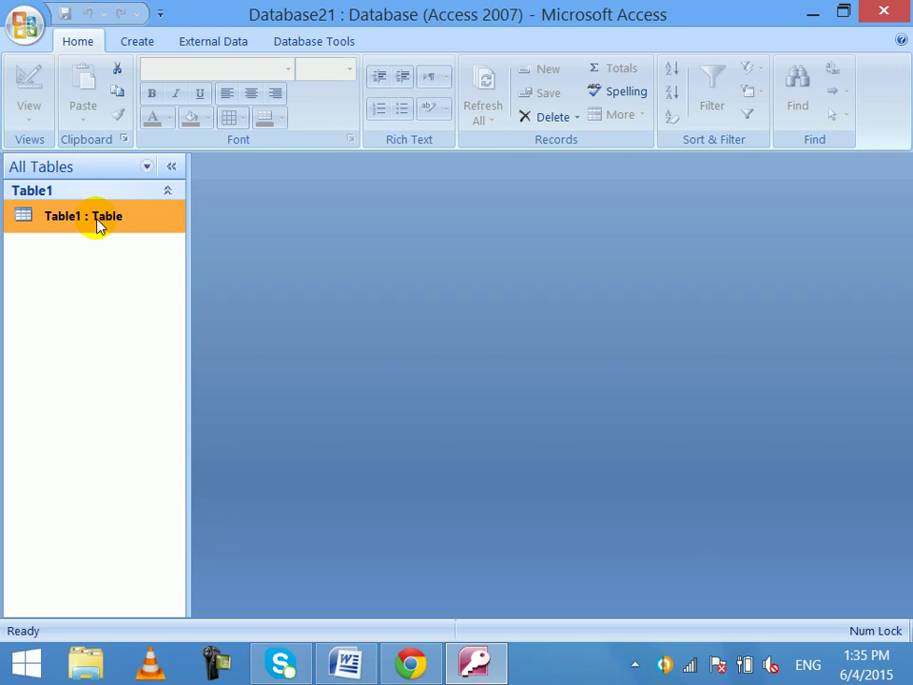
- Start a second table in Design view with an ID field as AutoNumber and a StdName field as Text
left_click(137, 48)
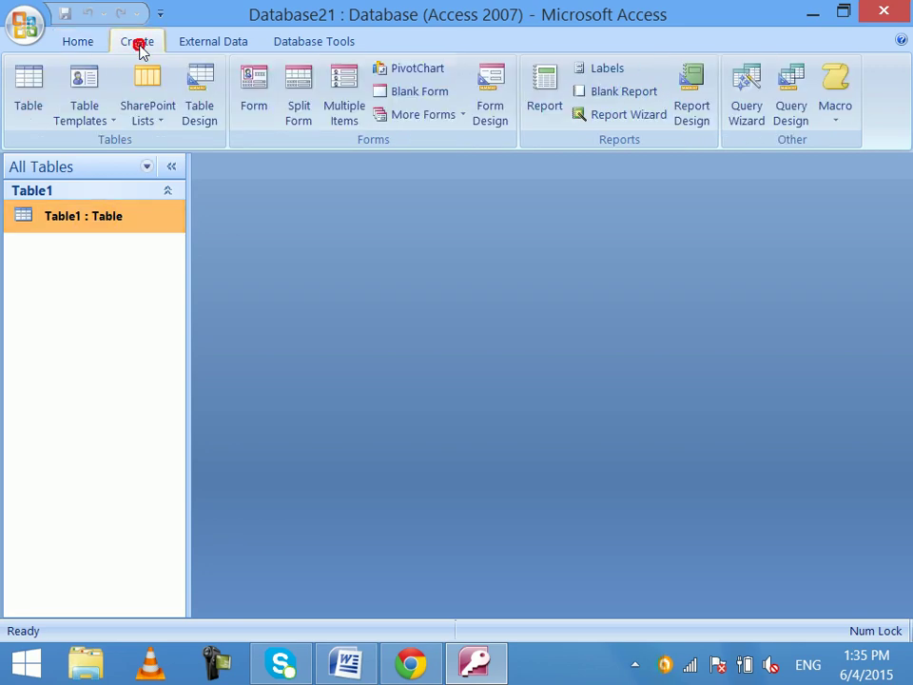
left_click(199, 95)
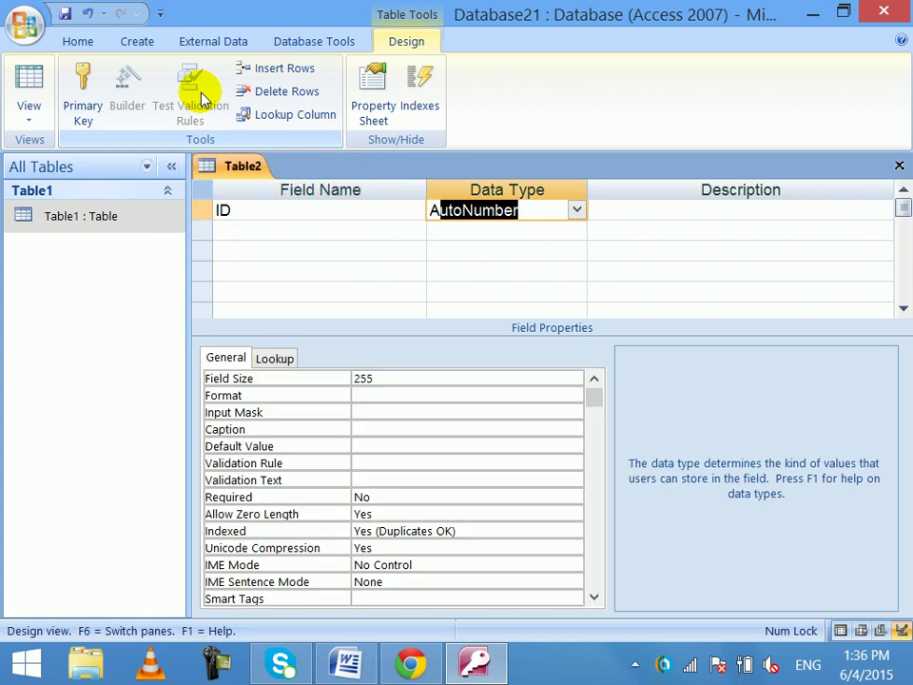
key("Tab")
type("StdName")
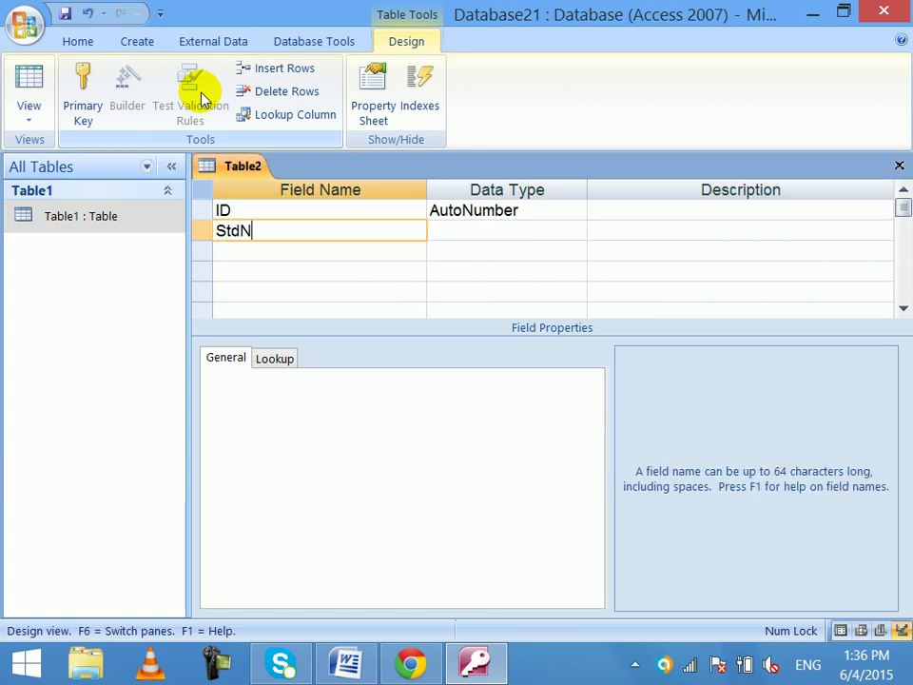
key("Tab")
key("Tab")
key("Tab")
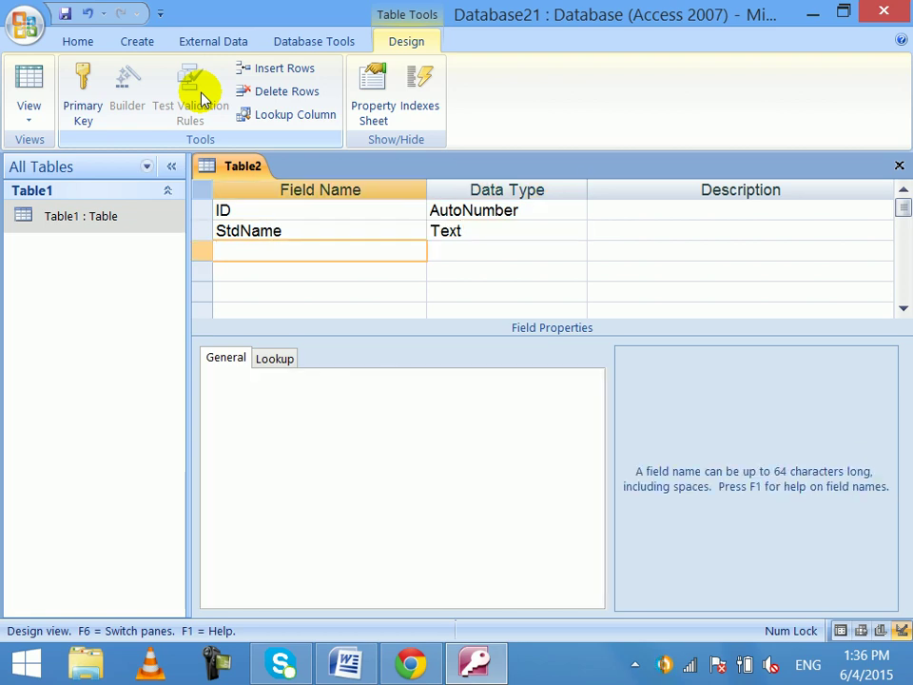
- Add the fields Pro and Fee to the second table, both with the Text data type
type("Pro")
key("Tab")
key("Tab")
key("Tab")
type("Fee")
key("Tab")
key("Tab")
key("Tab")
- Add an Admission field of type Number and change the Fee field's data type to Number
type("Admission")
key("Tab")
type("n")
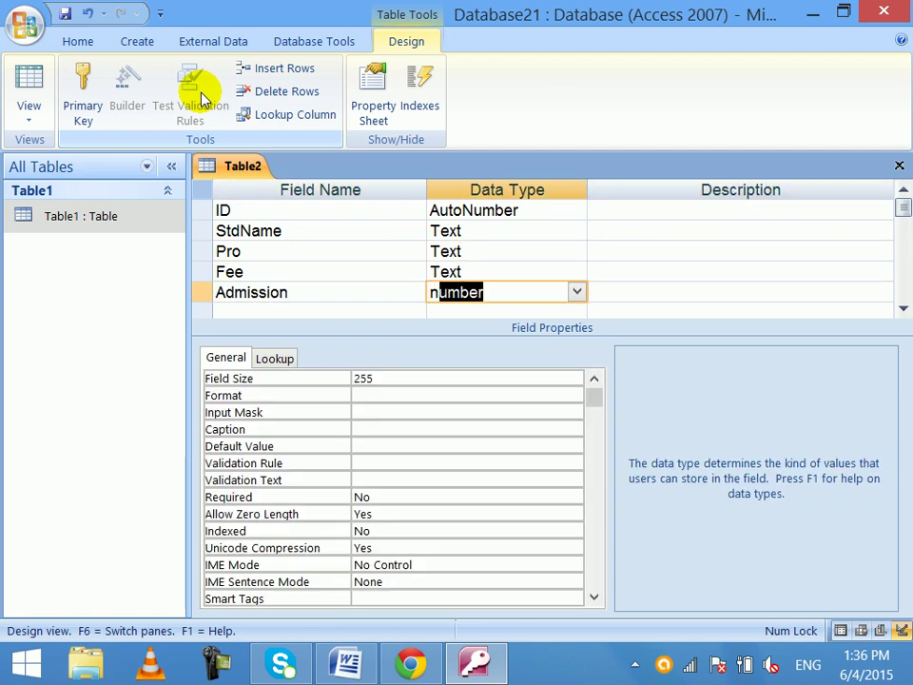
key("Up")
type("n")
key("Down")
key("Down")
key("Up")
key("Down")
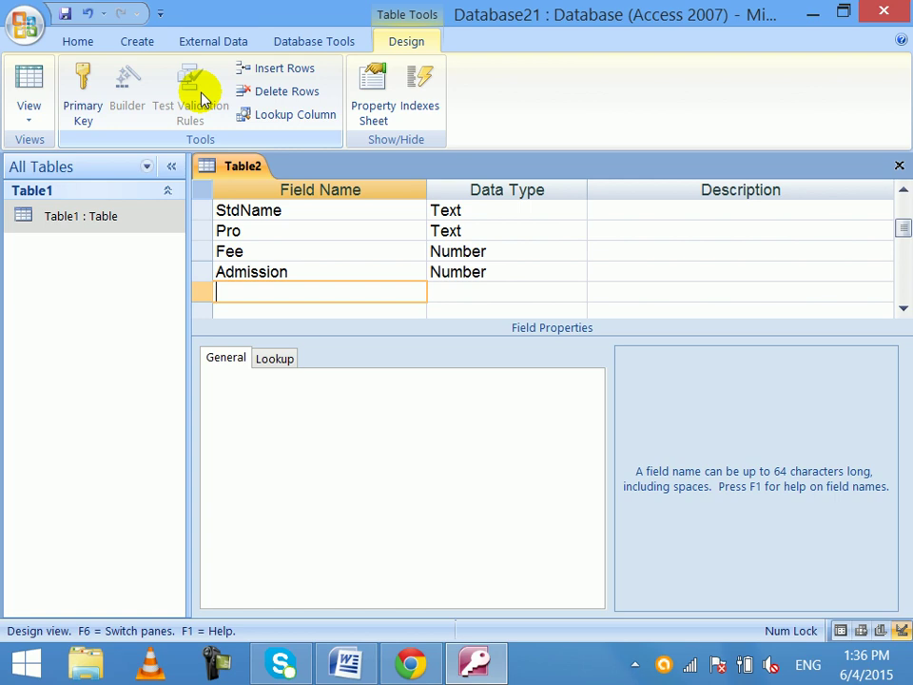
- Add a Discount field of type Number below Admission
type("count")
key("Tab")
type("n")
key("Tab")
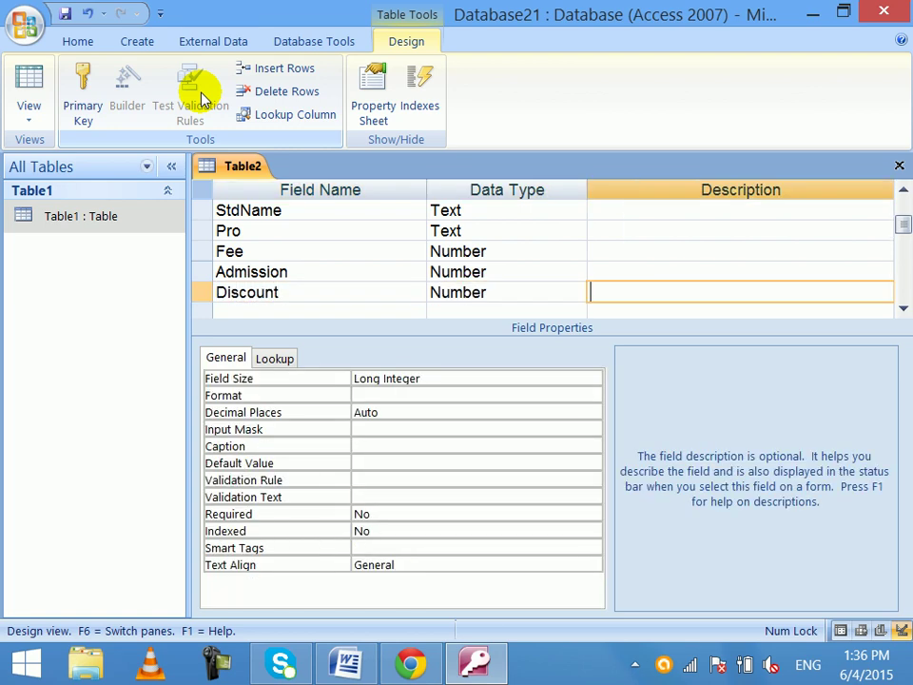
key("Tab")
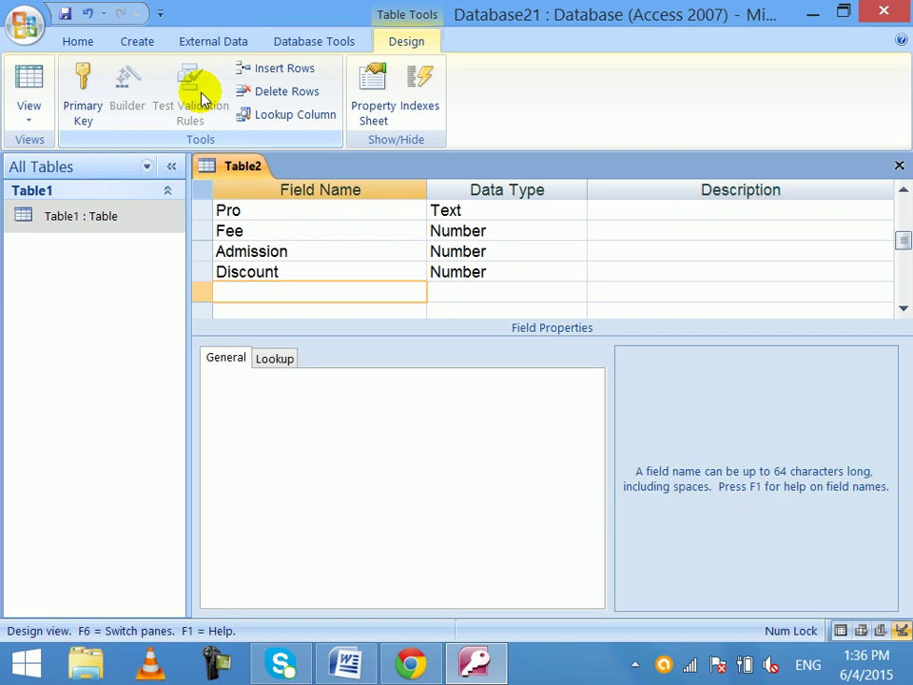
- Save the table as Table2 without a primary key and close it
key("ctrl+s")
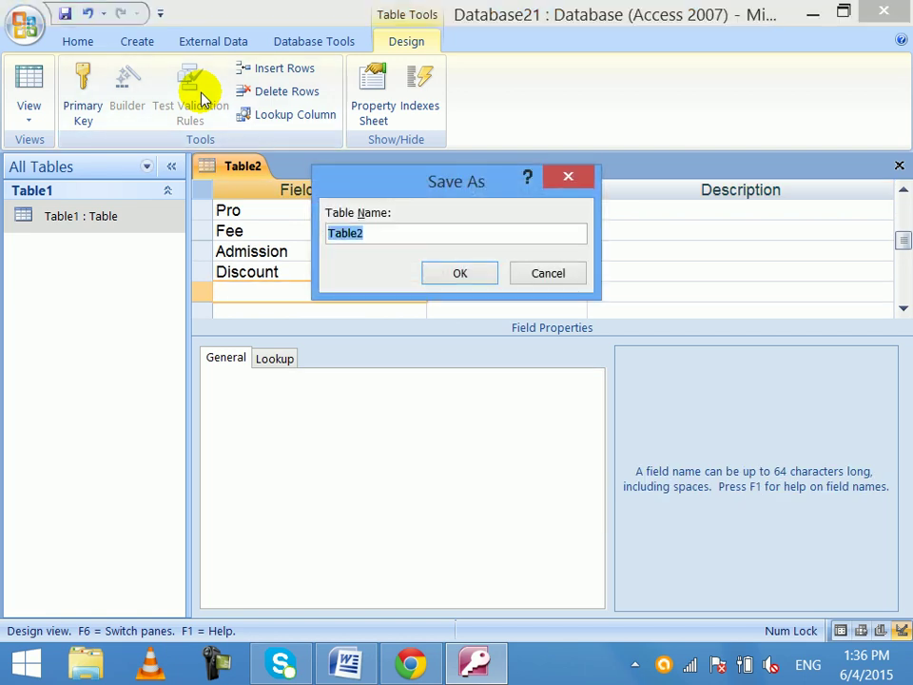
key("Return")
left_click(459, 401)
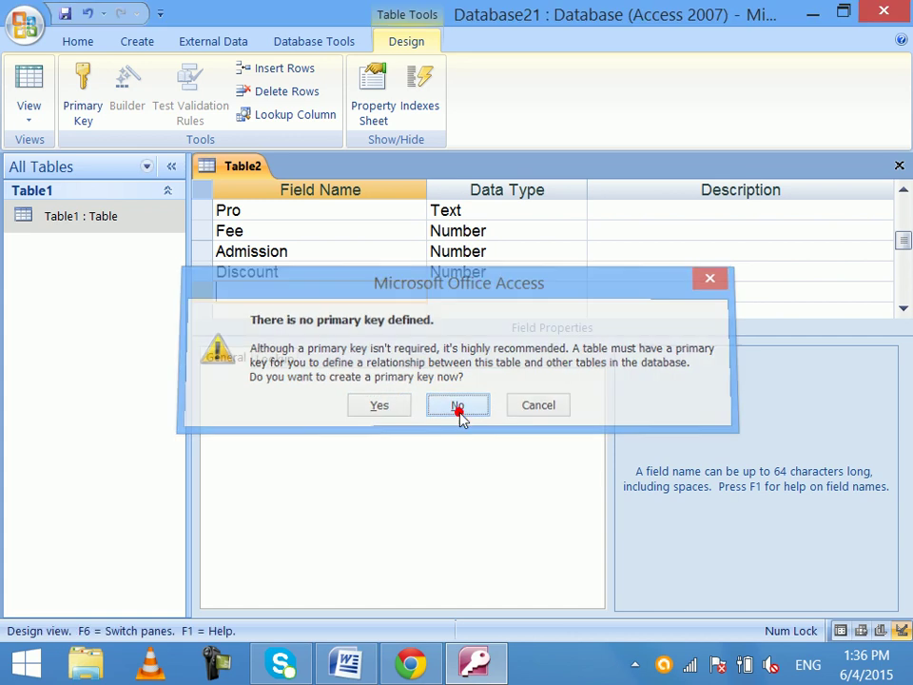
left_click(899, 164)
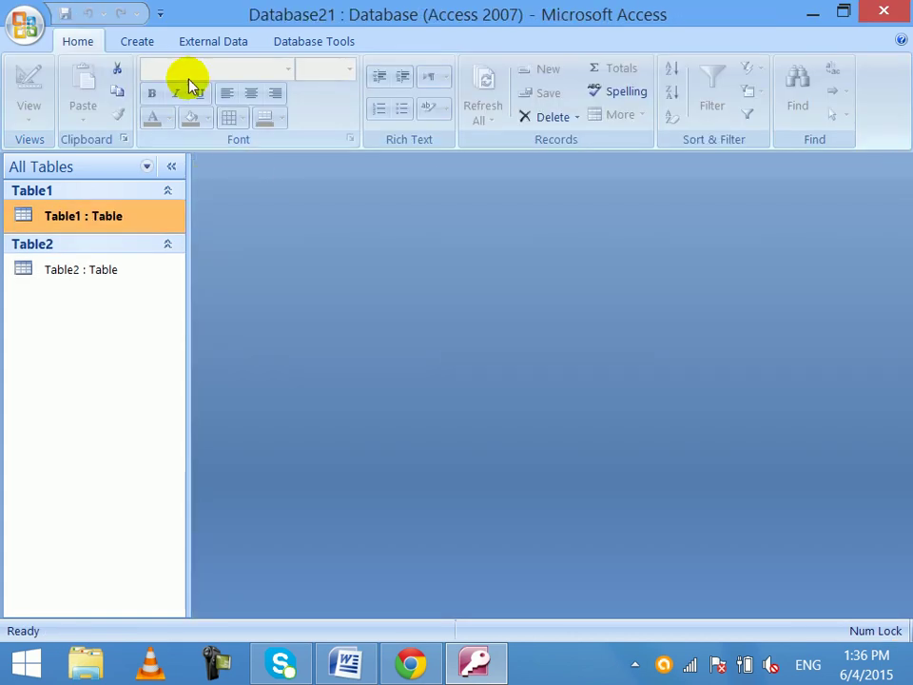
- Create another table in Design view with an ID field of type AutoNumber and a Name field of type Text
left_click(142, 42)
left_click(200, 91)
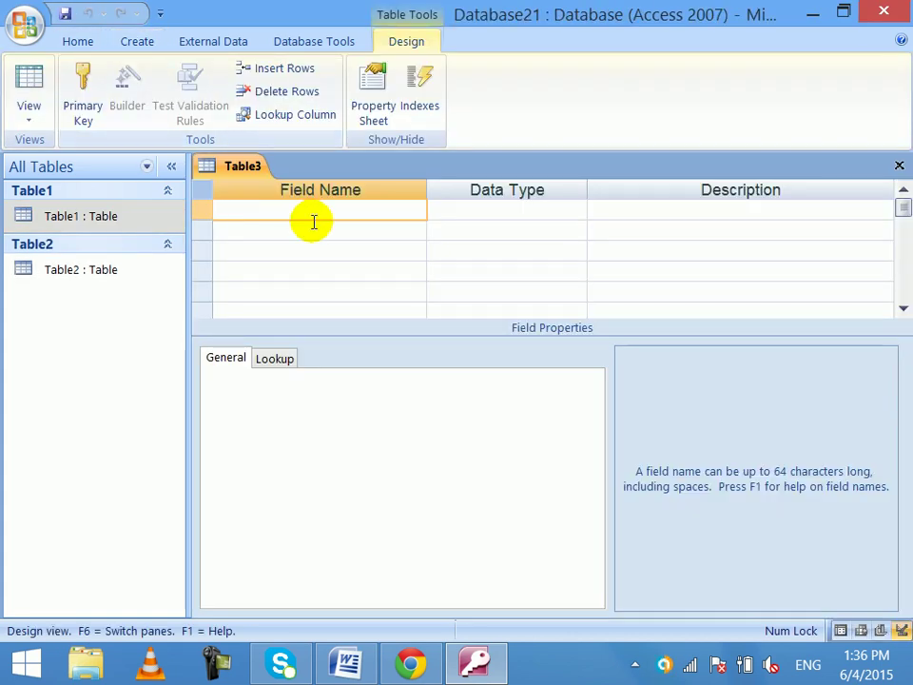
type("ID")
key("Tab")
type("a")
key("Tab")
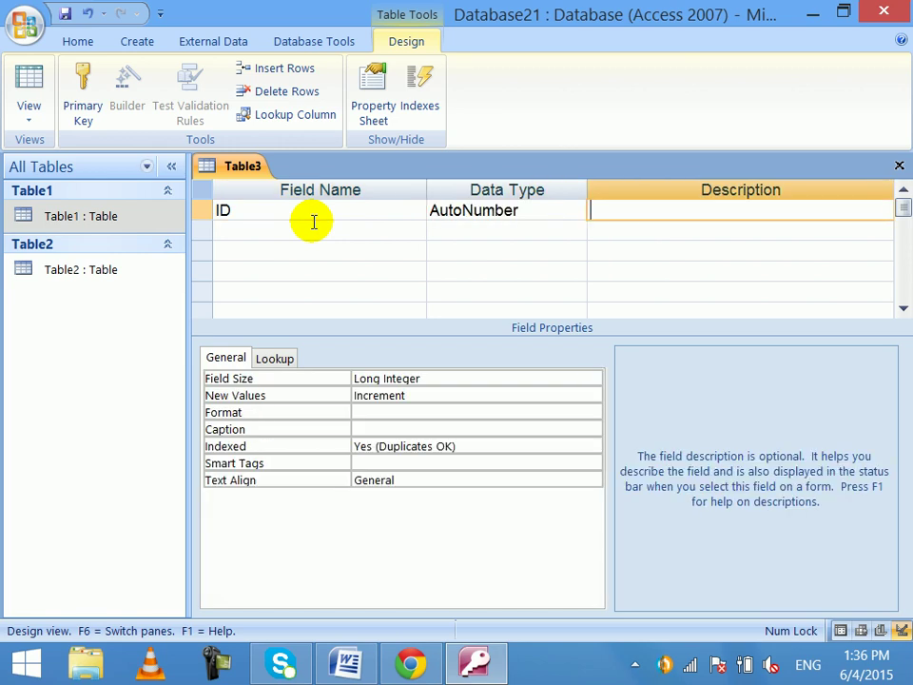
key("Tab")
type("Name")
key("Tab")
key("Tab")
key("Tab")
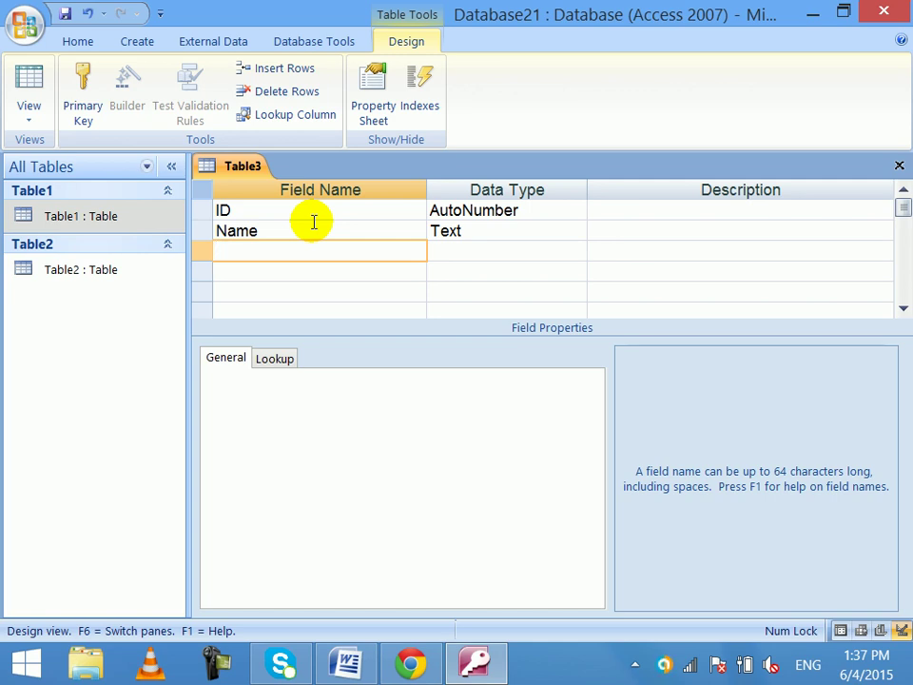
- Add the fields Dari and English below Name, both with the Number data type
type("Dari")
key("Tab")
type("n")
key("Tab")
key("Tab")
type("English")
key("Tab")
type("n")
key("Tab")
key("Tab")
- Add the fields Arabic and Pashto below English, both with the Number data type
type("Arabick")
key("Tab")
type("mn")
key("Return")
key("Return")
key("BackSpace")
key("BackSpace")
type("n")
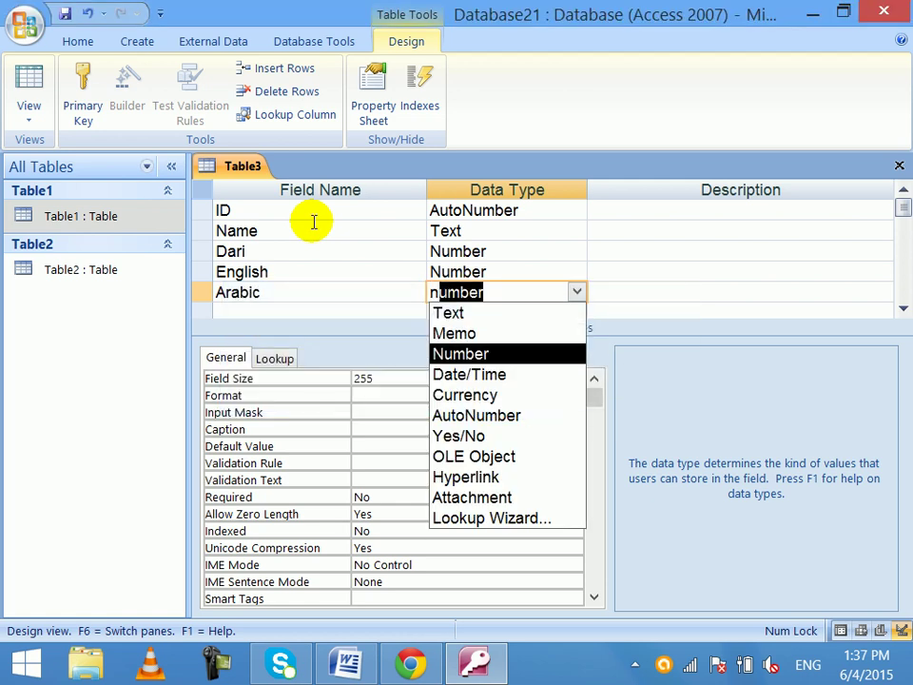
key("Return")
key("Return")
type("Pashto")
key("Tab")
type("n")
key("Return")
key("Return")
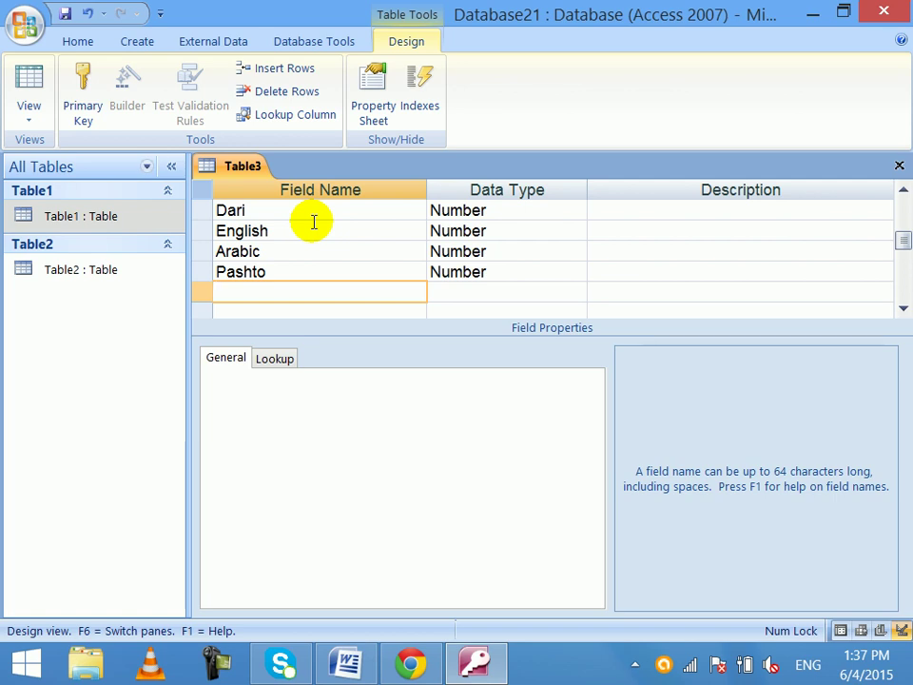
- Save the table as Table3 without a primary key and close it
key("ctrl+s")
key("Return")
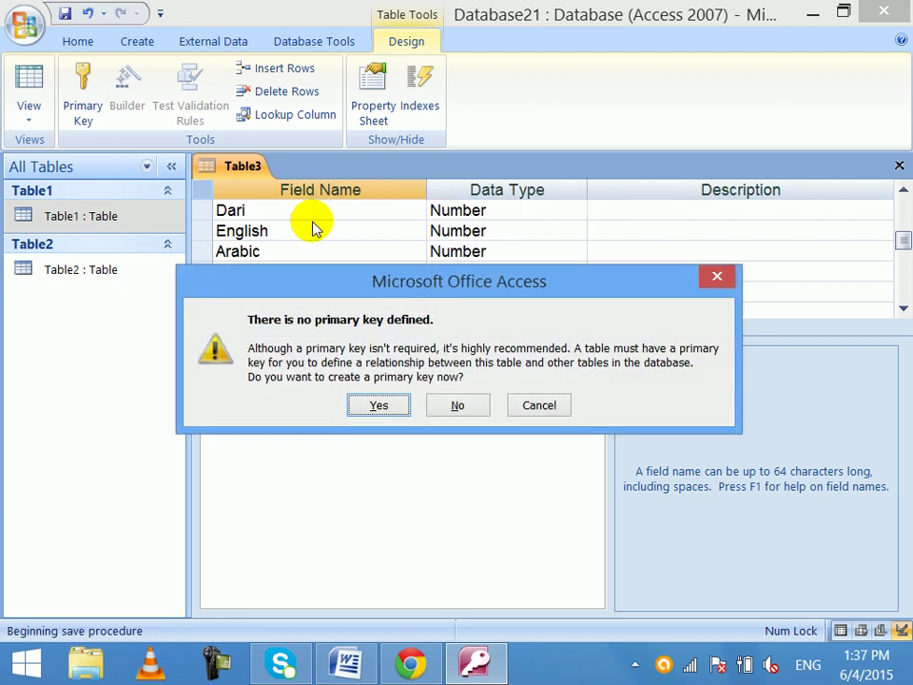
left_click(464, 406)
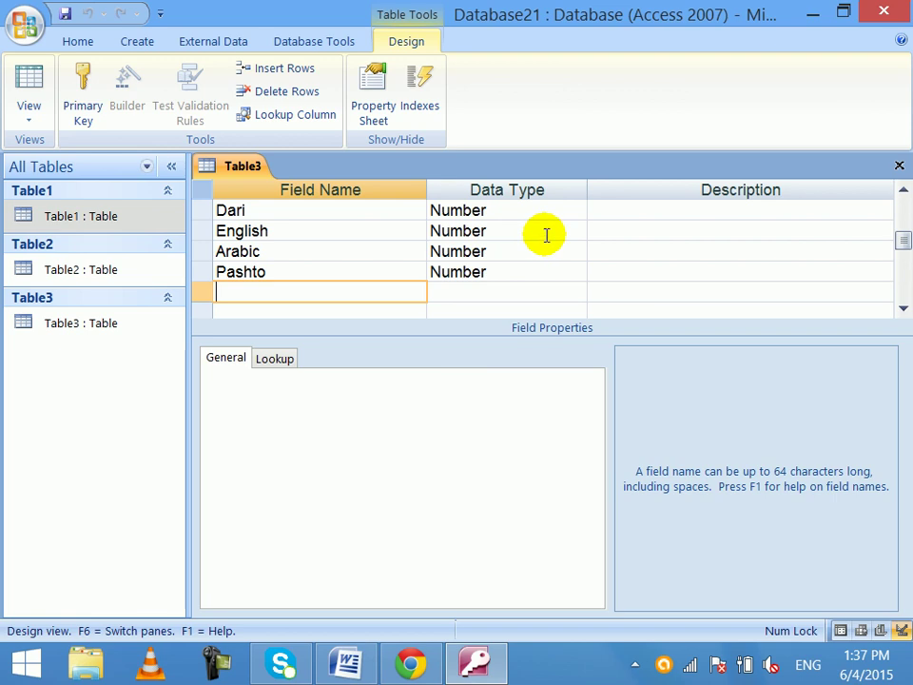
left_click(903, 190)
left_click(902, 190)
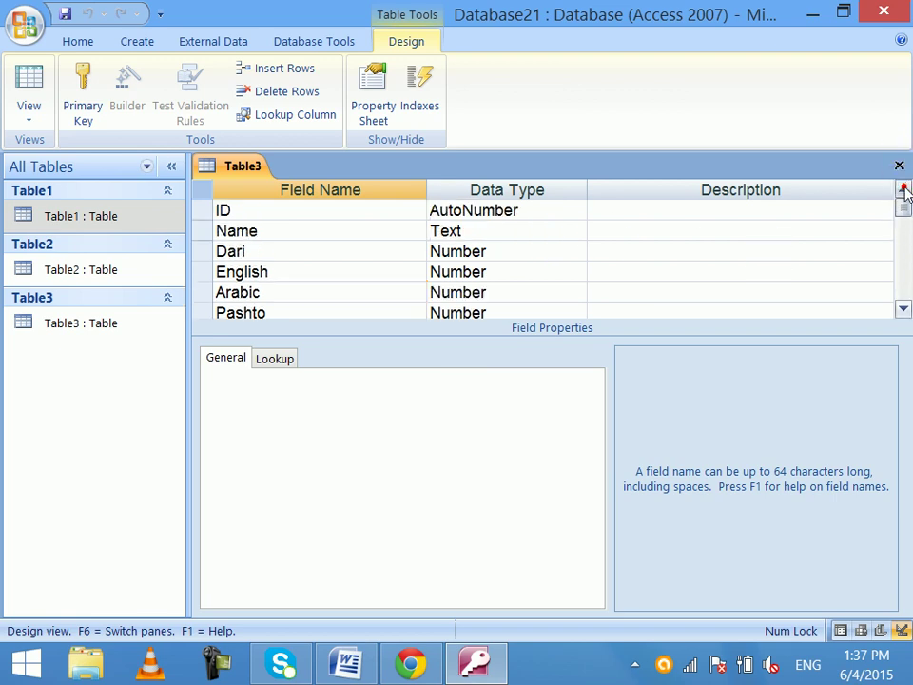
left_click(502, 250)
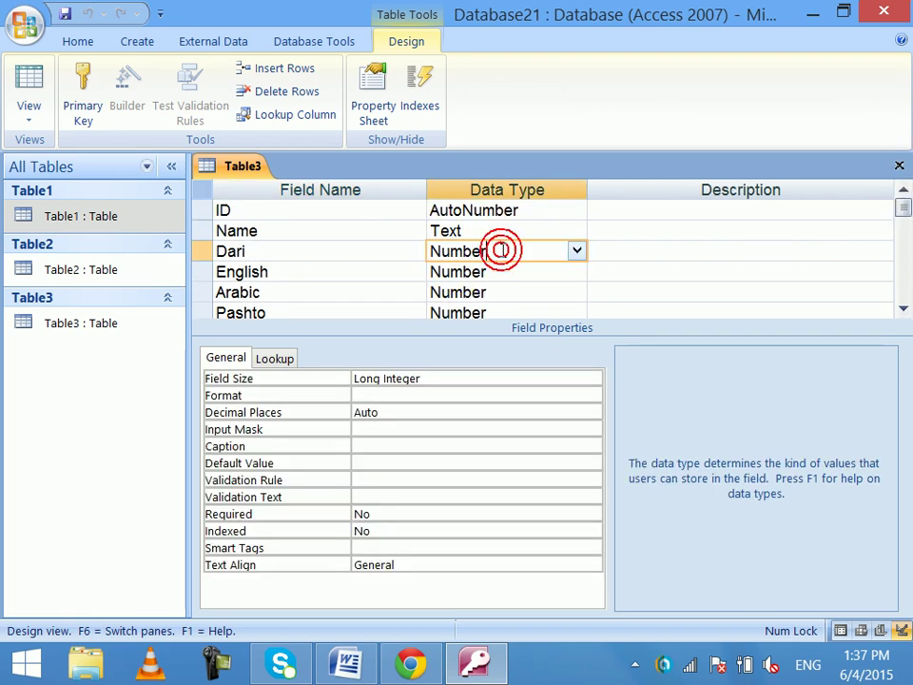
left_click(65, 14)
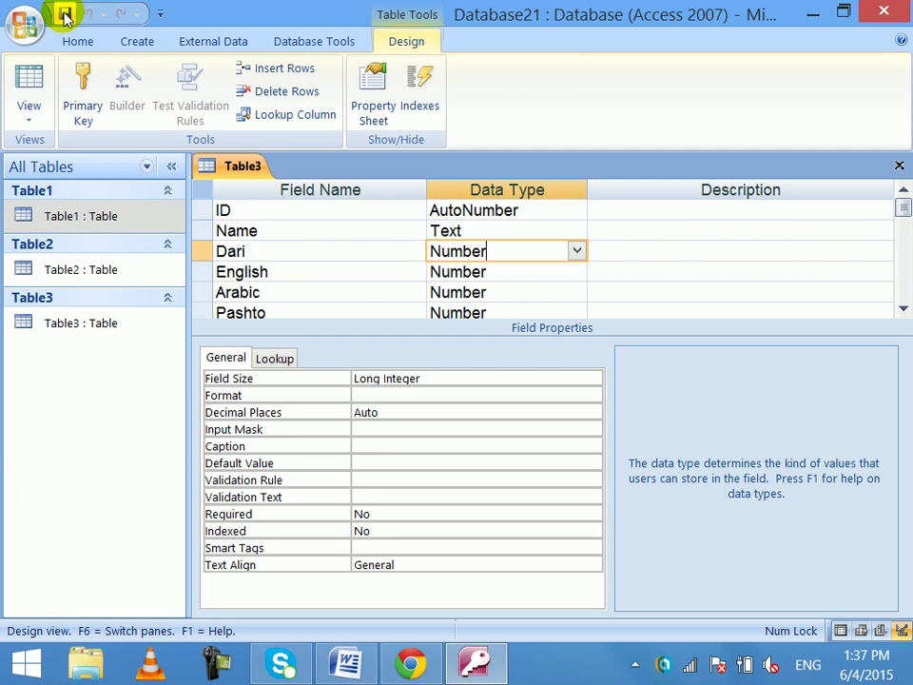
left_click(899, 165)
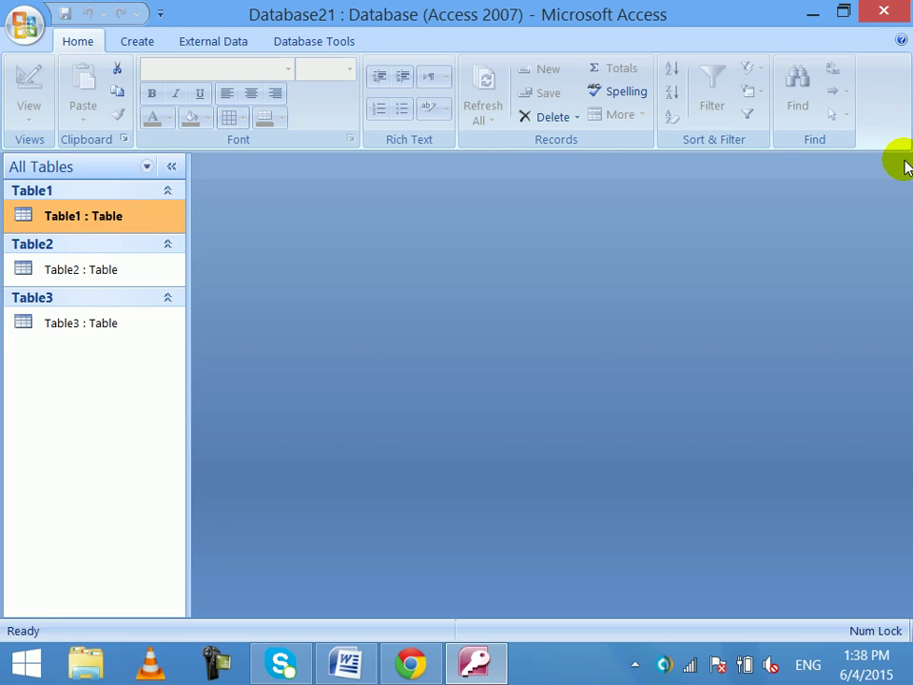
- Create a form in Design view and add Table1's ID, Name, Salary, Job, Overtime and Other fields to it
left_click(137, 46)
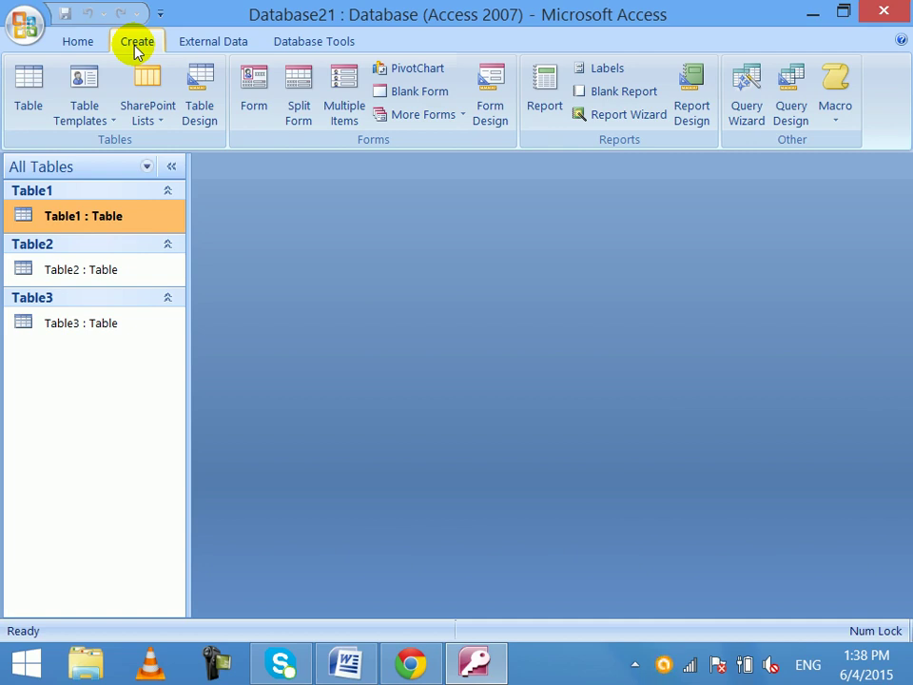
left_click(495, 88)
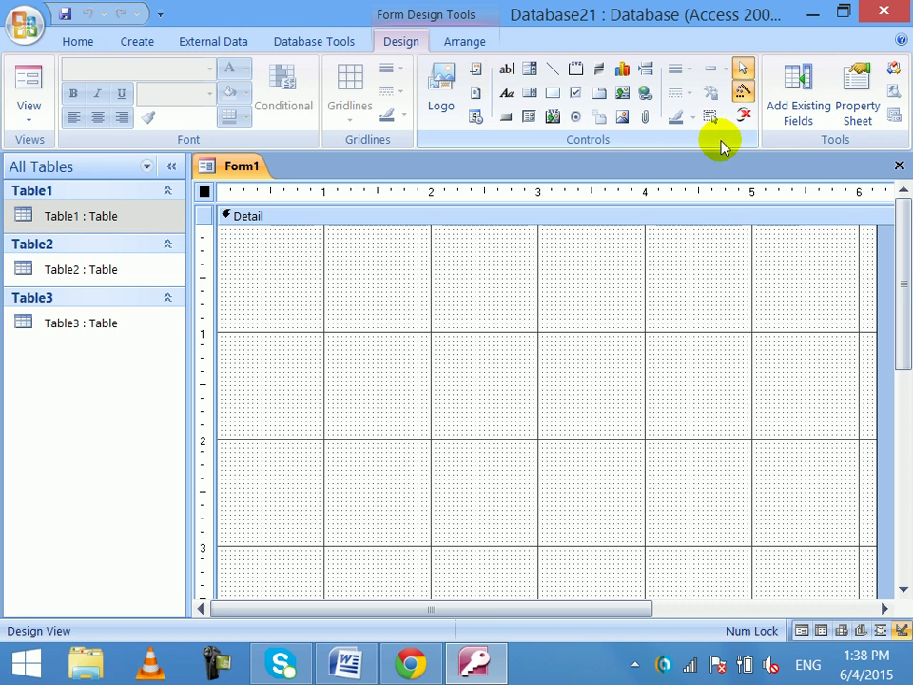
left_click(797, 116)
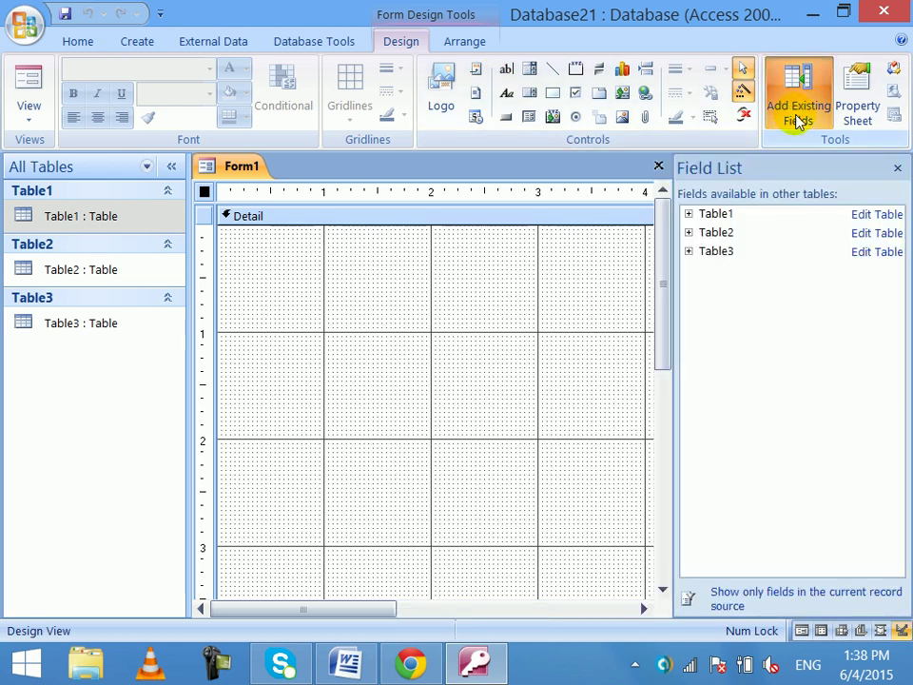
left_click(689, 213)
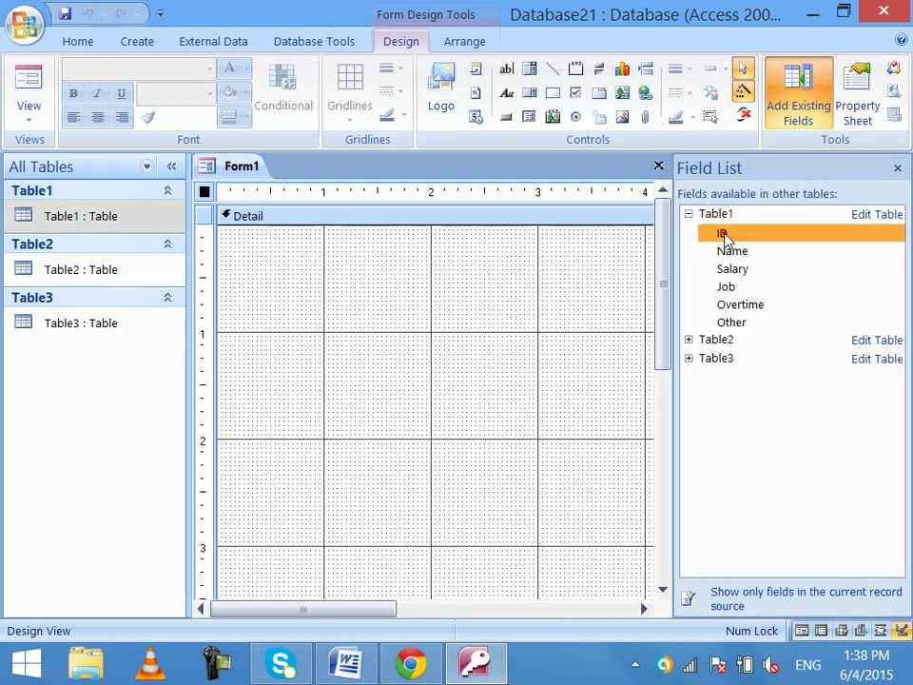
double_click(723, 235)
double_click(724, 251)
double_click(727, 269)
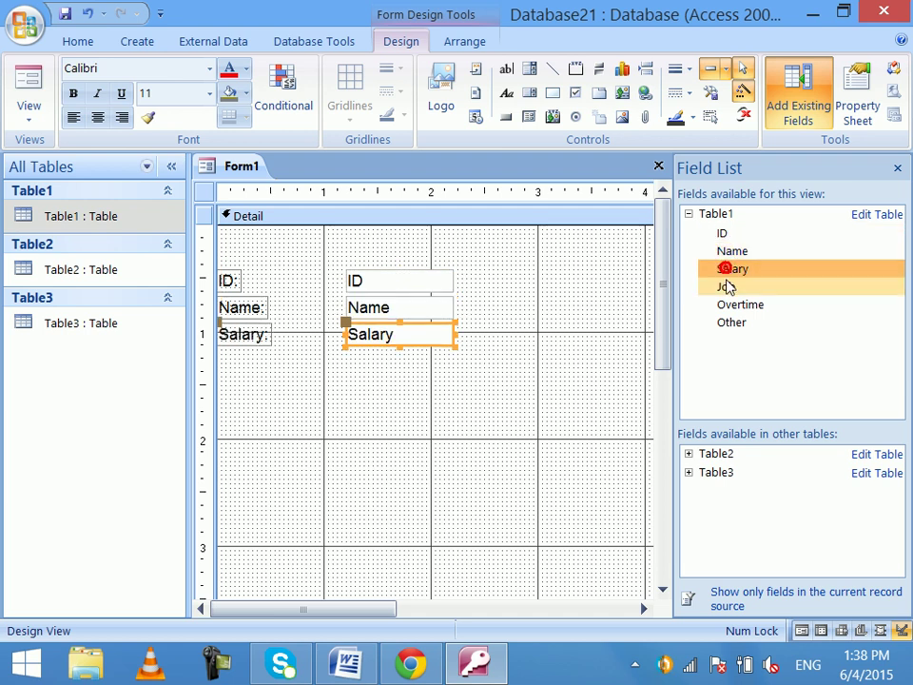
double_click(726, 287)
double_click(729, 304)
double_click(728, 323)
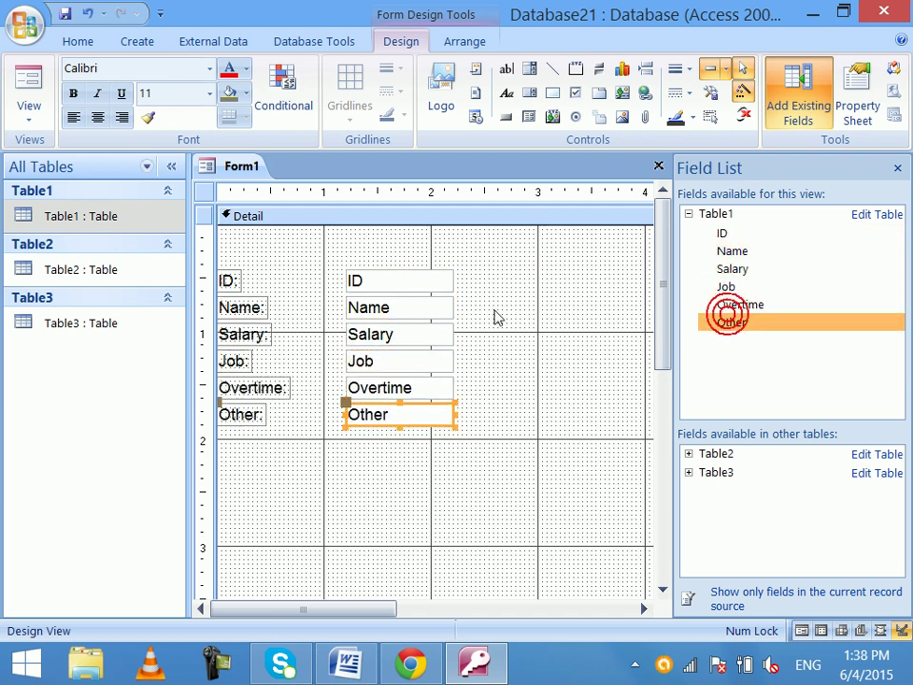
- Move all the field controls and labels down to start about 1.1 inches below the top of the Detail section, and close the field list
left_click_drag(428, 246, 184, 473)
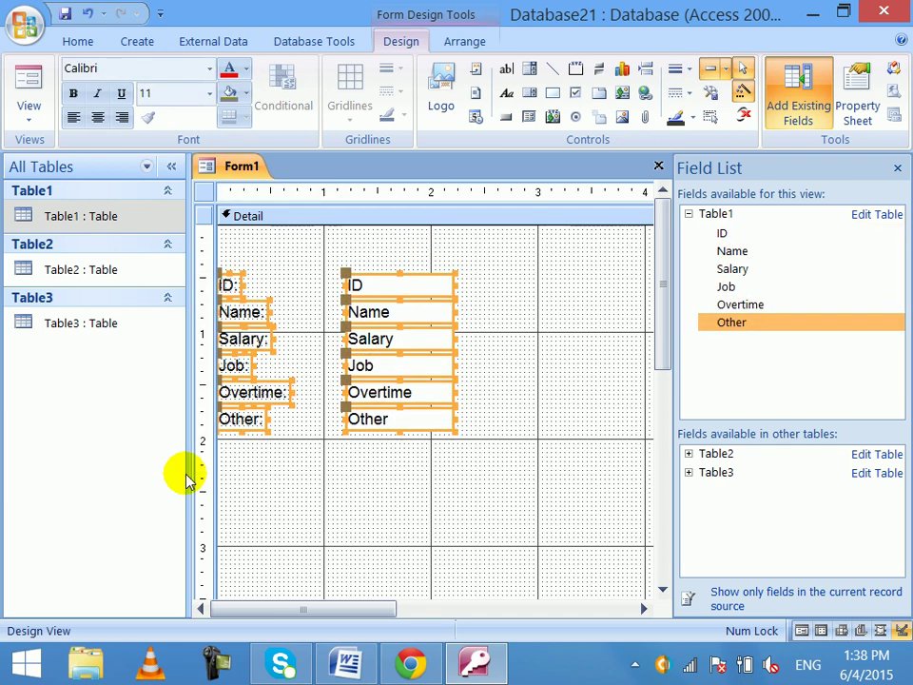
key("Down")
key("Down")
key("Down")
key("Down")
key("Down")
key("Down")
key("Down")
key("Down")
key("Down")
key("Down")
key("Down")
key("Down")
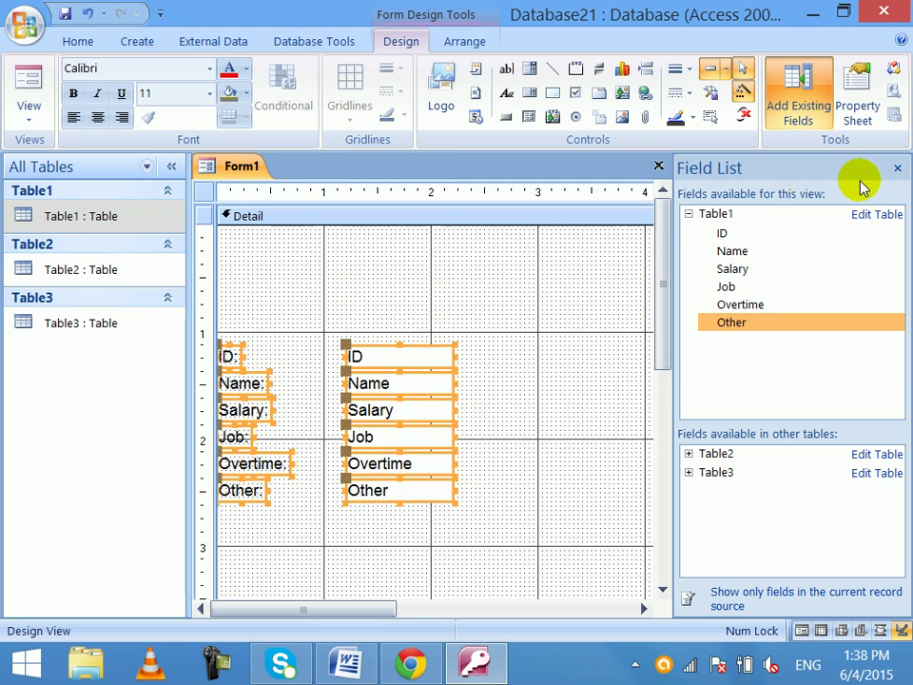
left_click(897, 168)
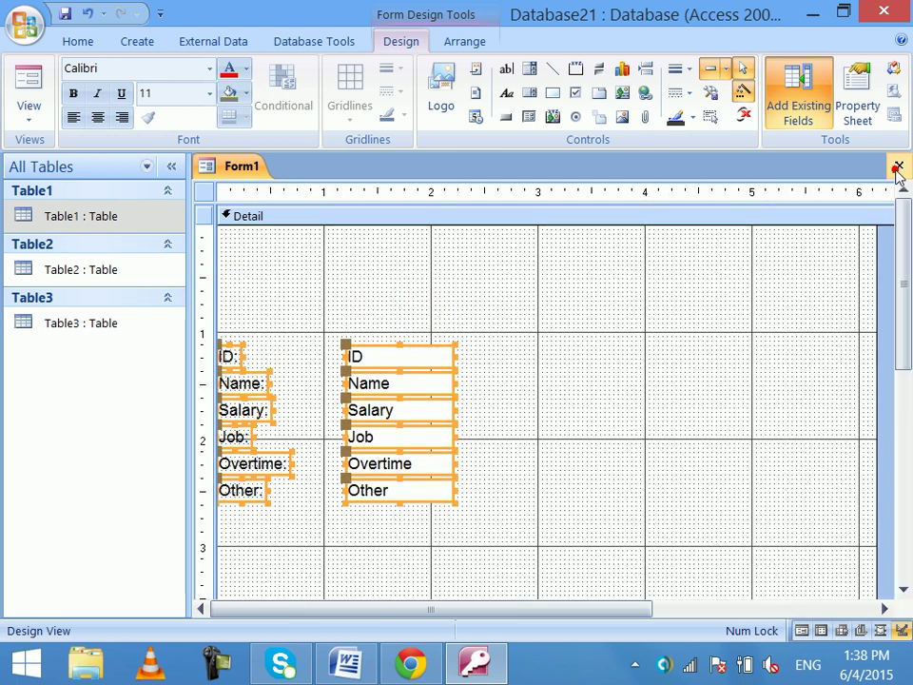
left_click(380, 262)
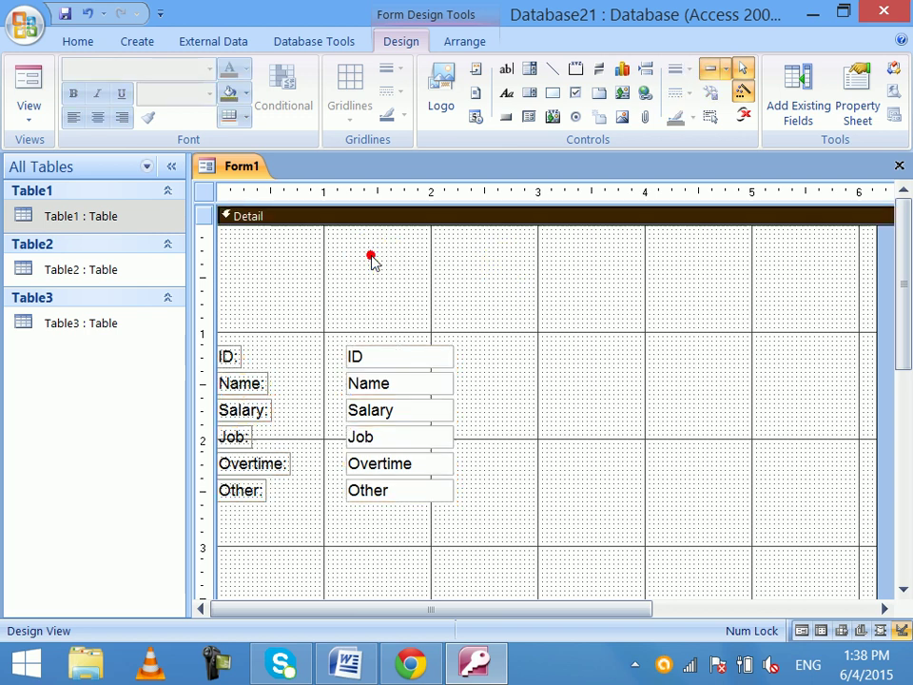
- Add a label about 4 inches wide above the fields with the title "NICE Monthly Salary Sheet"
left_click(507, 94)
left_click_drag(378, 236, 801, 310)
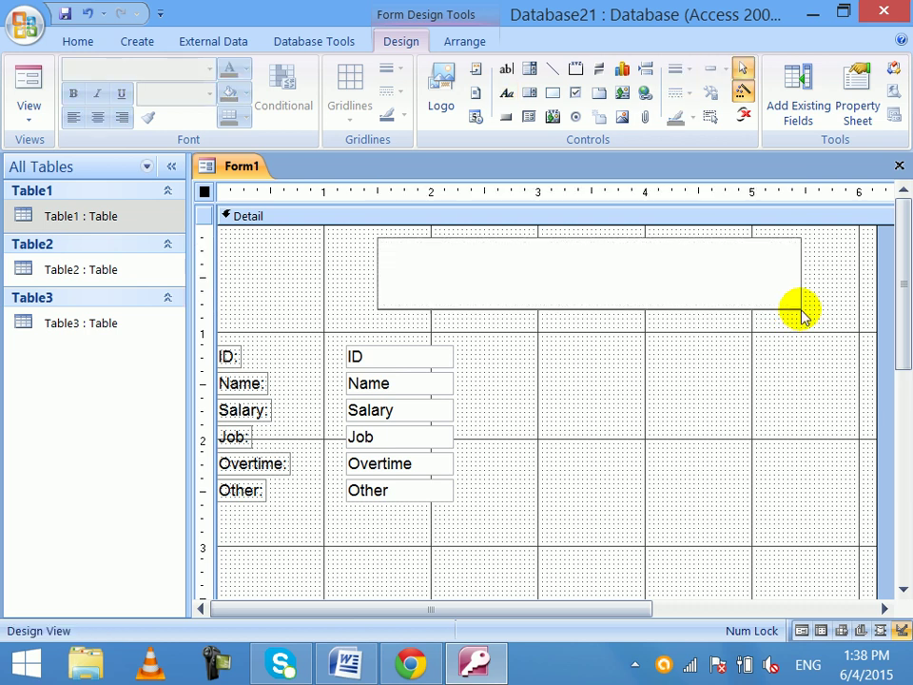
type("NICE")
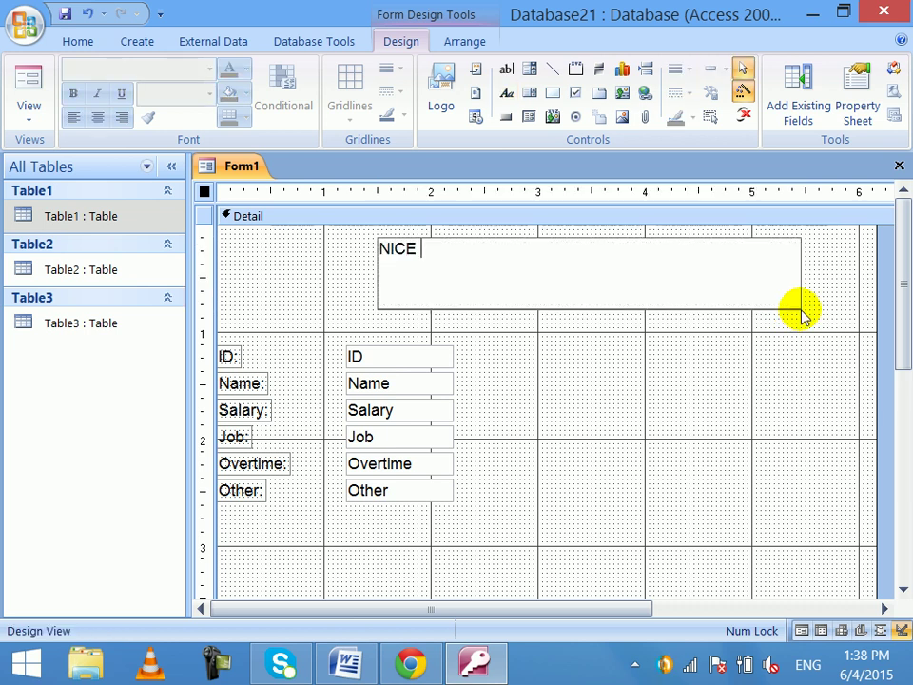
type(" Salary Shee")
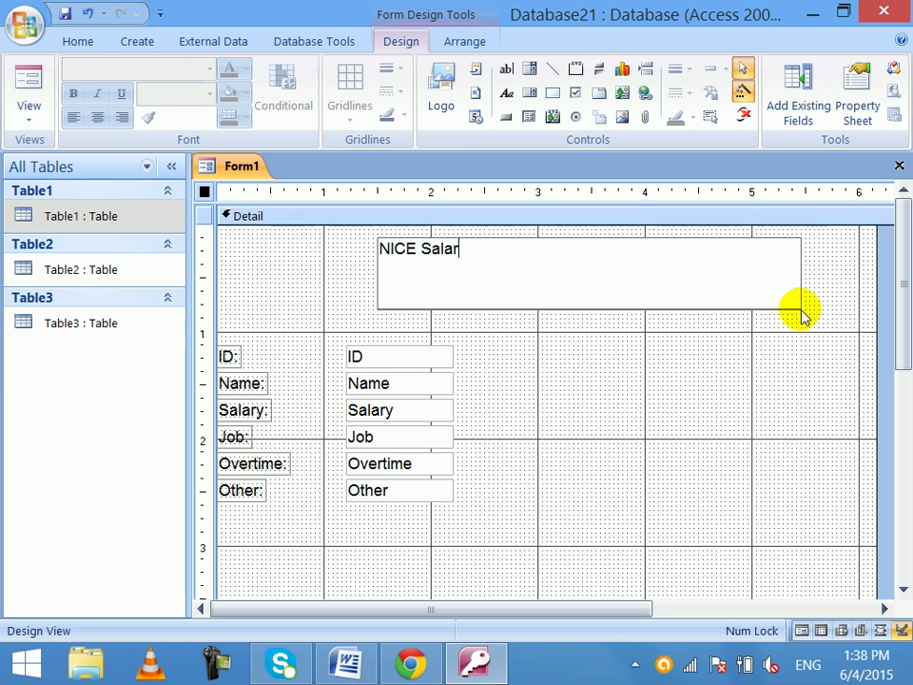
key("BackSpace")
key("BackSpace")
key("BackSpace")
key("BackSpace")
key("BackSpace")
key("BackSpace")
key("BackSpace")
key("BackSpace")
key("BackSpace")
key("BackSpace")
key("BackSpace")
type("Month")
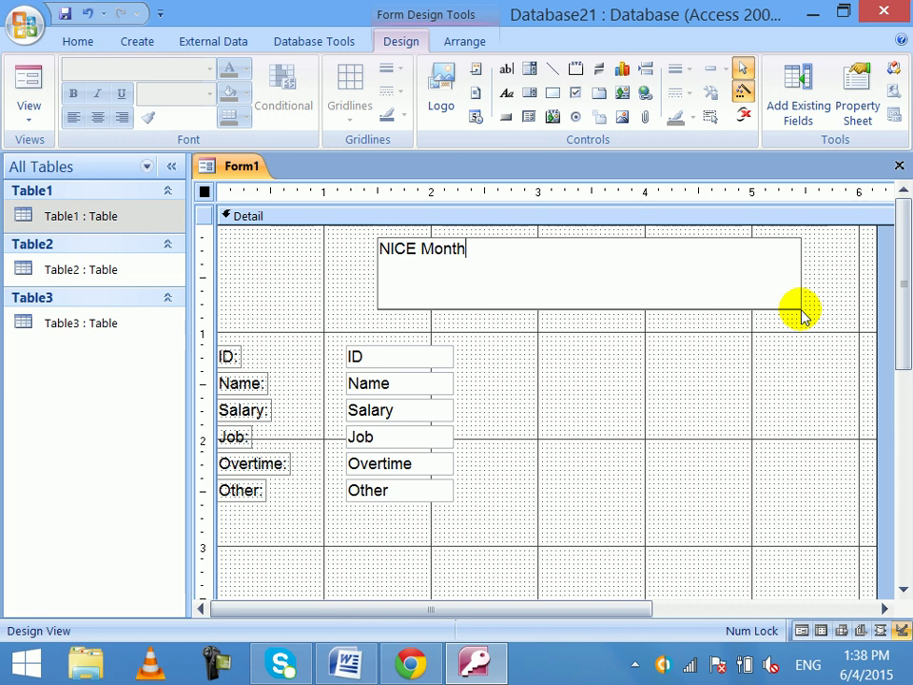
type("ly Salary")
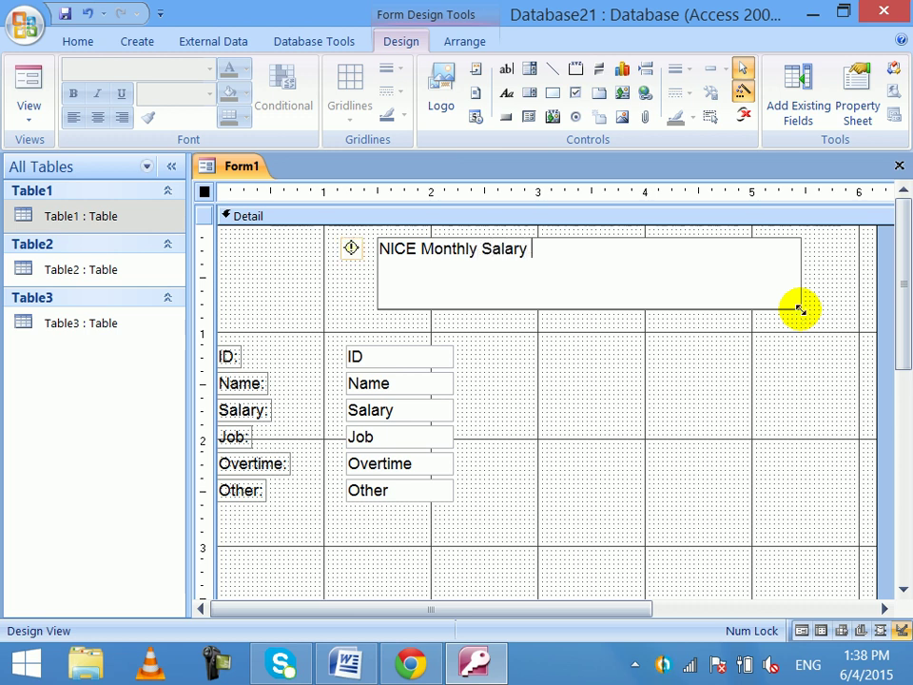
key("Return")
key("F2")
type("Sheet")
key("Return")
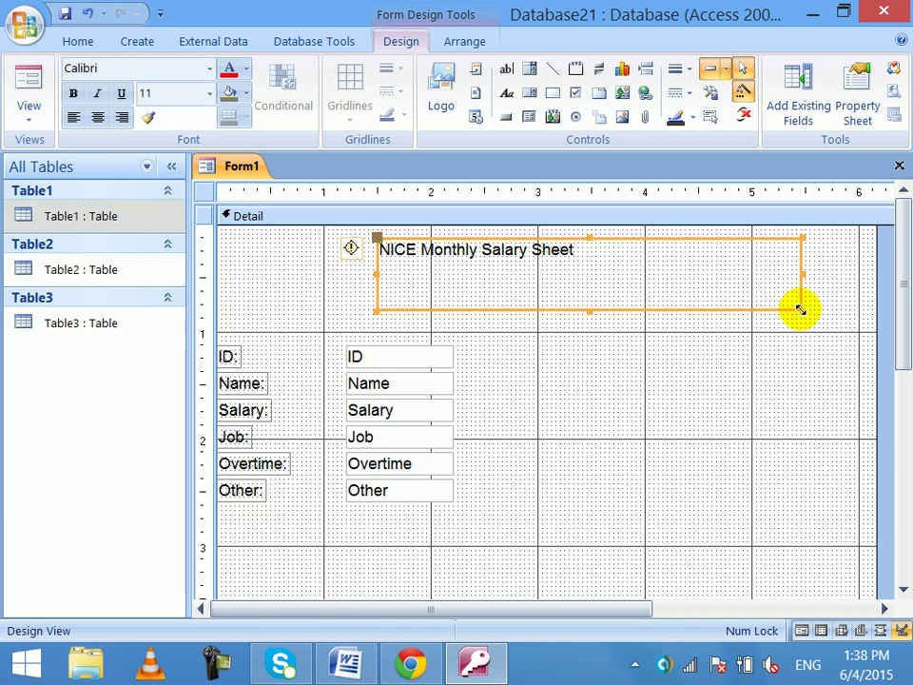
- Center the title label's text, fill its background with gray and set the font size to 24
key("ctrl+e")
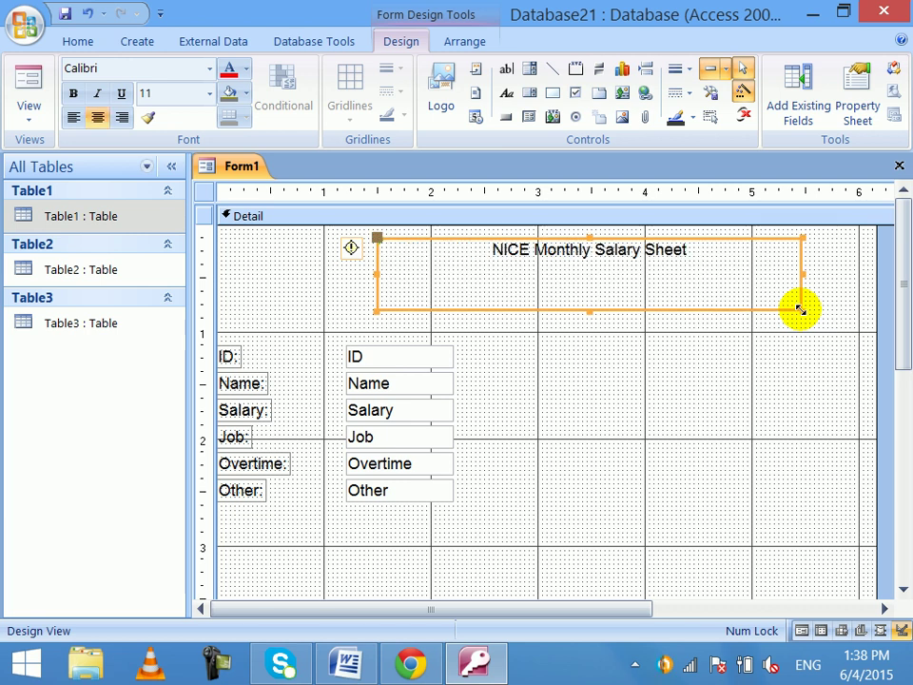
left_click(228, 92)
left_click(209, 93)
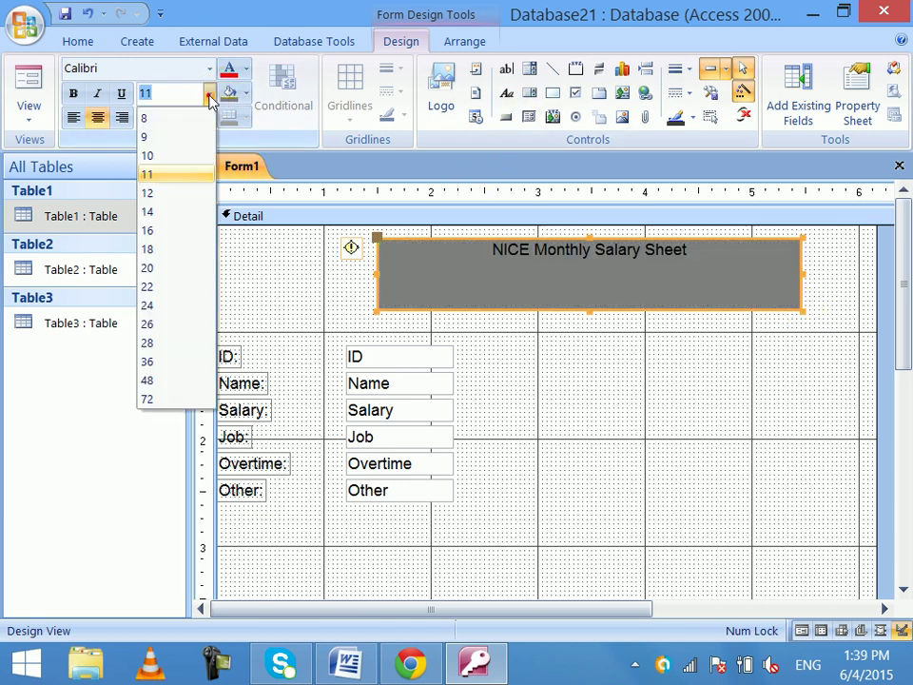
left_click(177, 305)
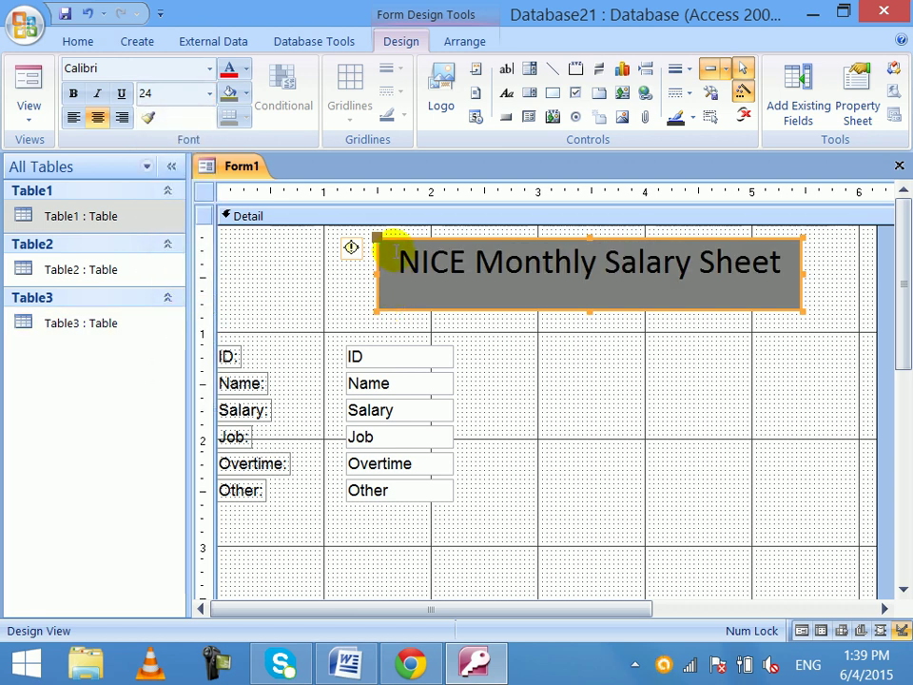
- Widen the title label by extending its left edge to about the 0.8 inch mark, keeping the label selected
left_click(376, 273)
left_click_drag(377, 273, 302, 269)
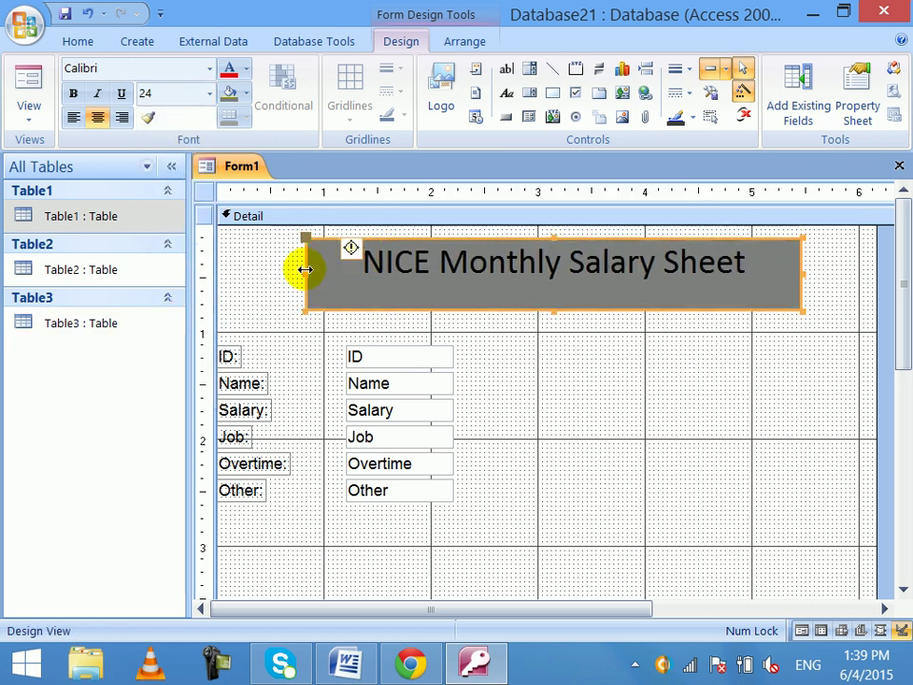
left_click(526, 359)
left_click(481, 307)
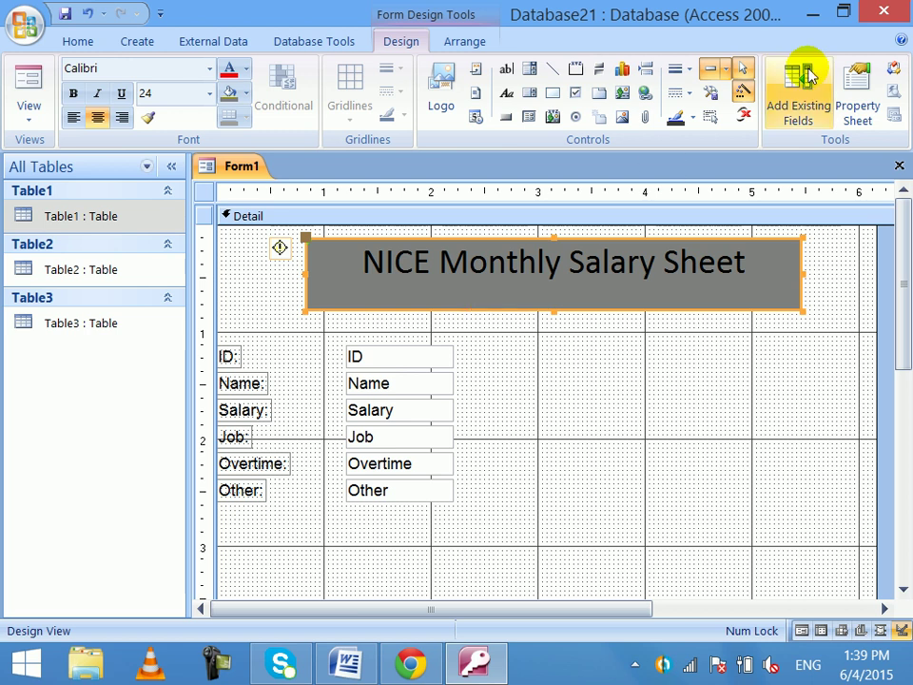
- Apply the Shadowed special effect and a thicker border line to the title label
left_click(726, 70)
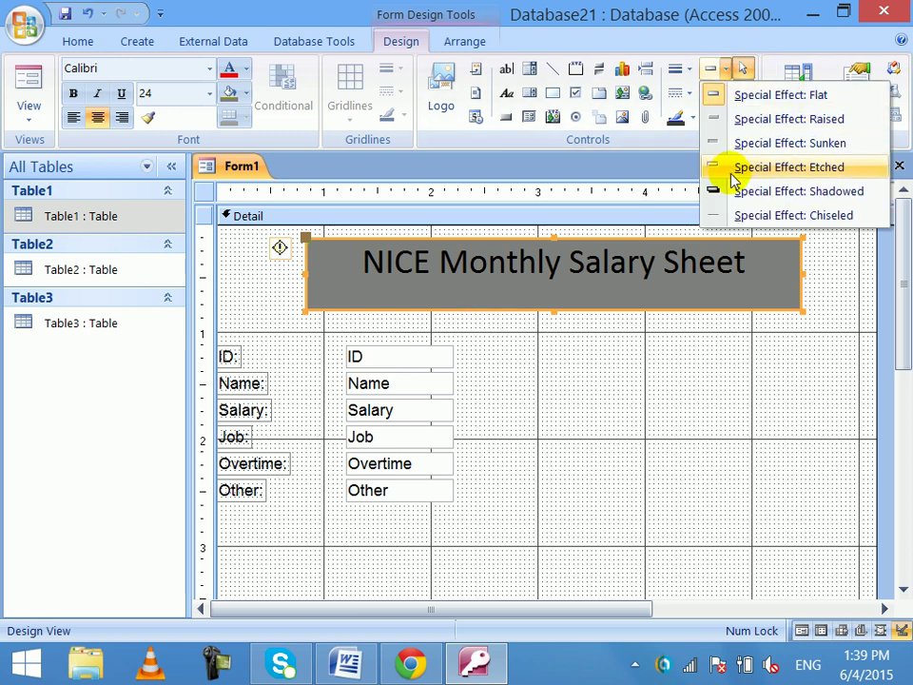
left_click(733, 191)
left_click(689, 72)
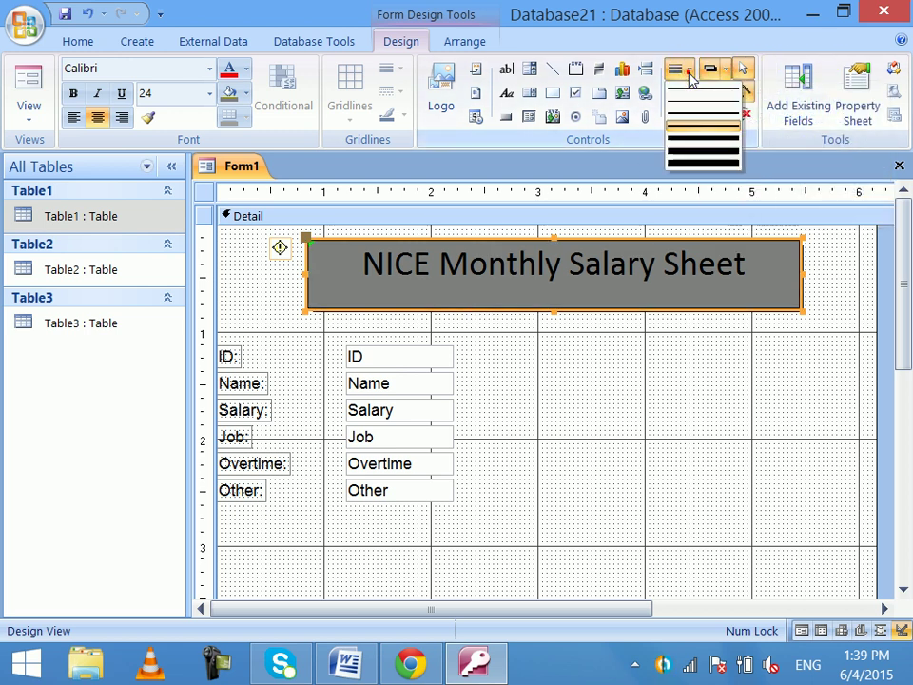
left_click(689, 140)
- Save the salary form as Form1, preview it in Form View and close it
key("ctrl+s")
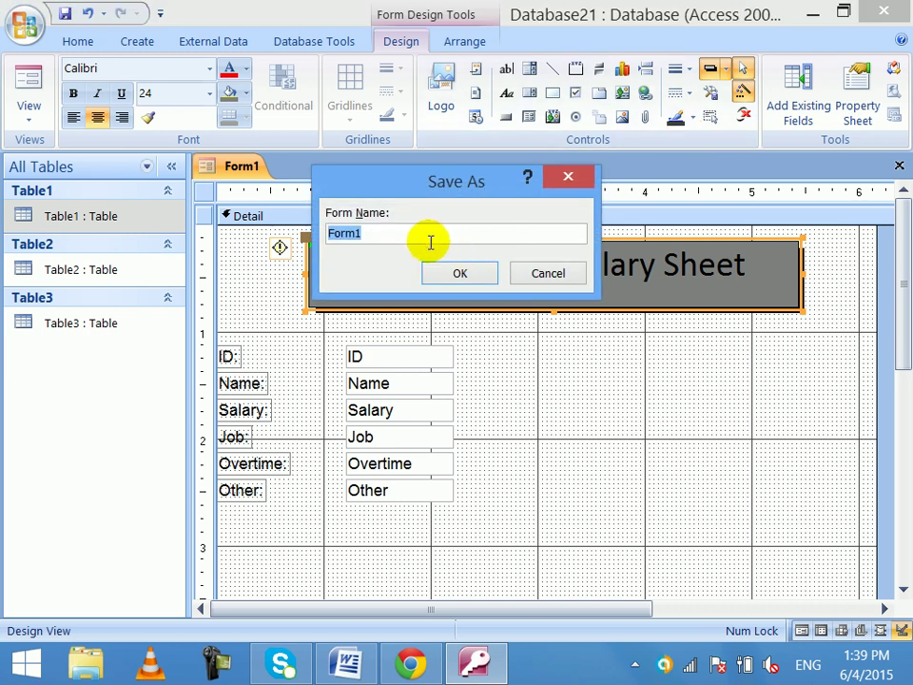
left_click(450, 273)
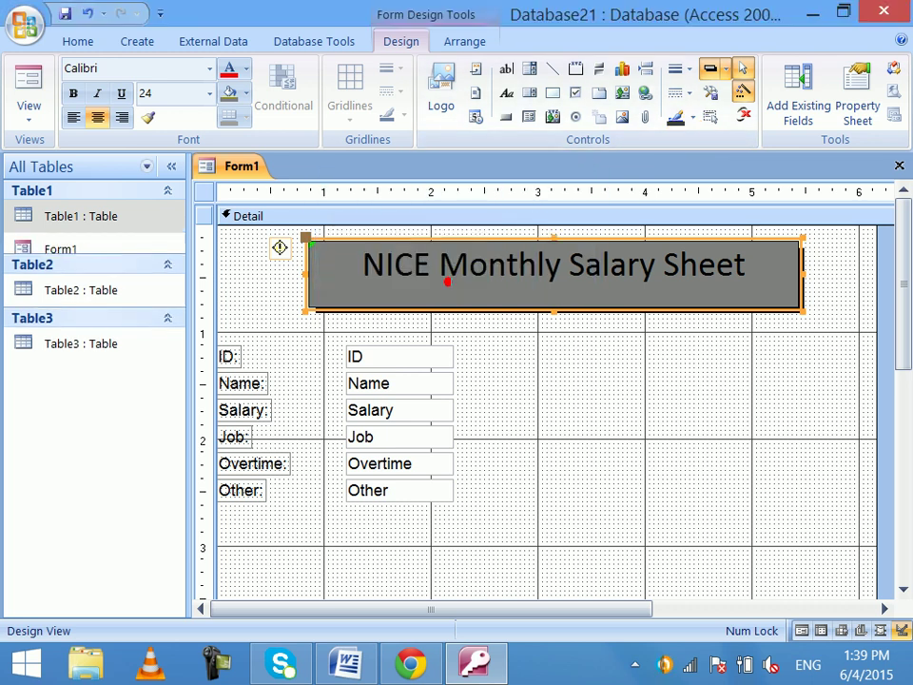
left_click(27, 88)
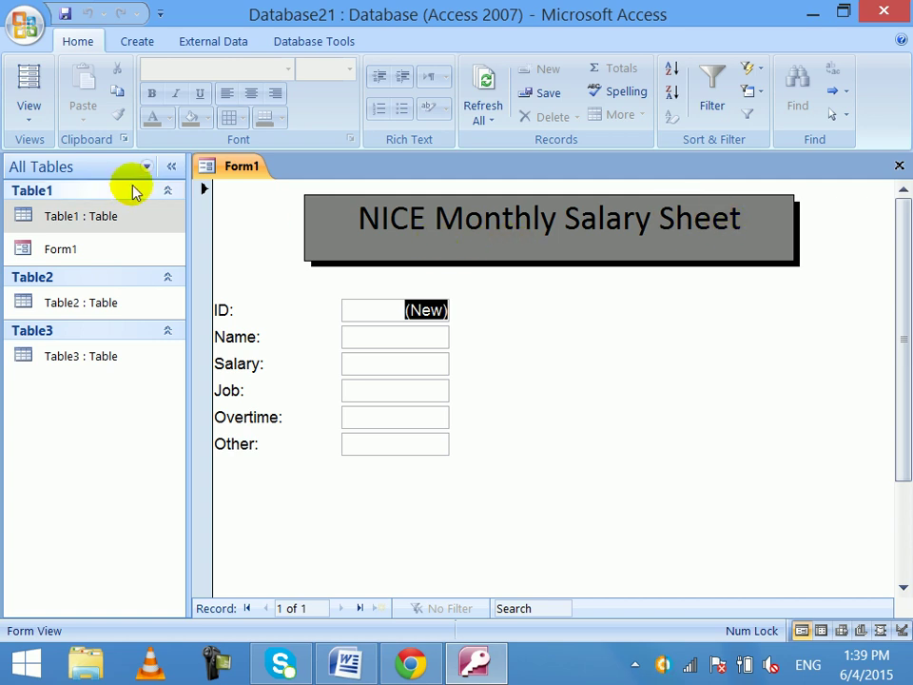
left_click(30, 112)
left_click(126, 391)
left_click(899, 165)
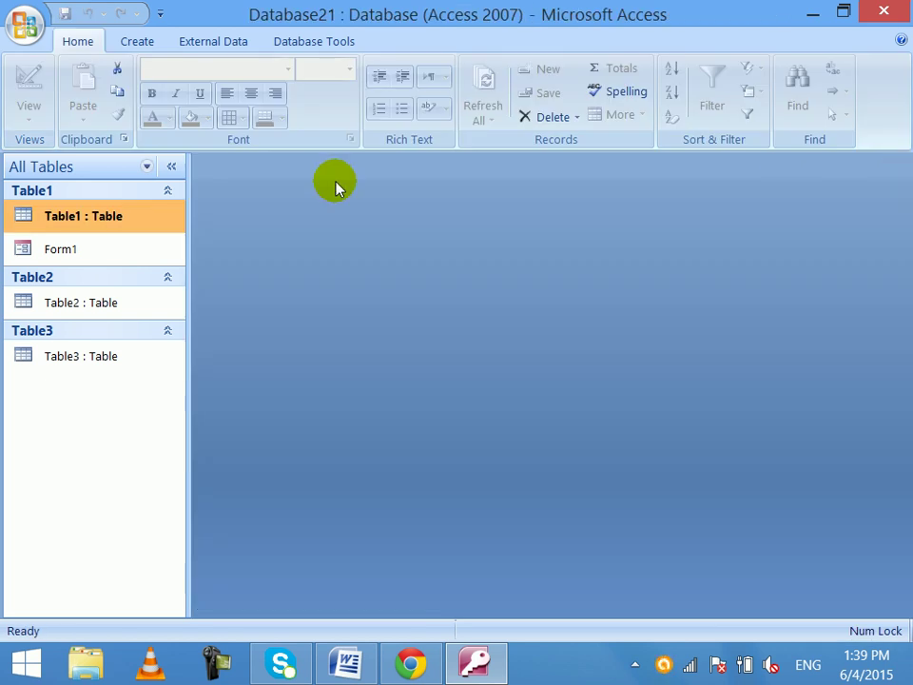
- Create a new form in Design View with Table2's fields ID, StdName, Pro, Fee, Admission and Discount, leaving the field list closed
left_click(137, 45)
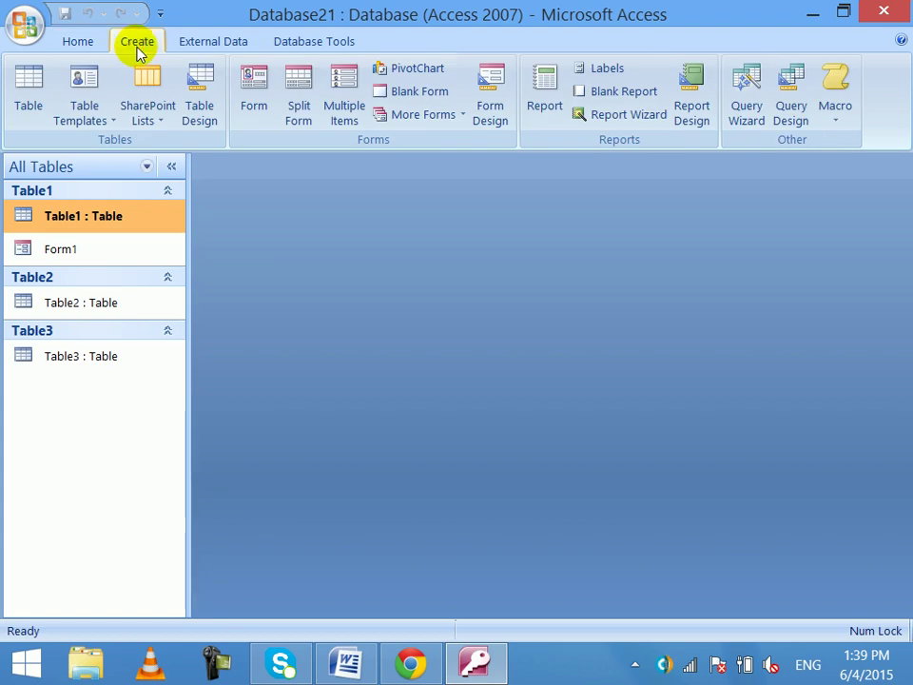
left_click(493, 121)
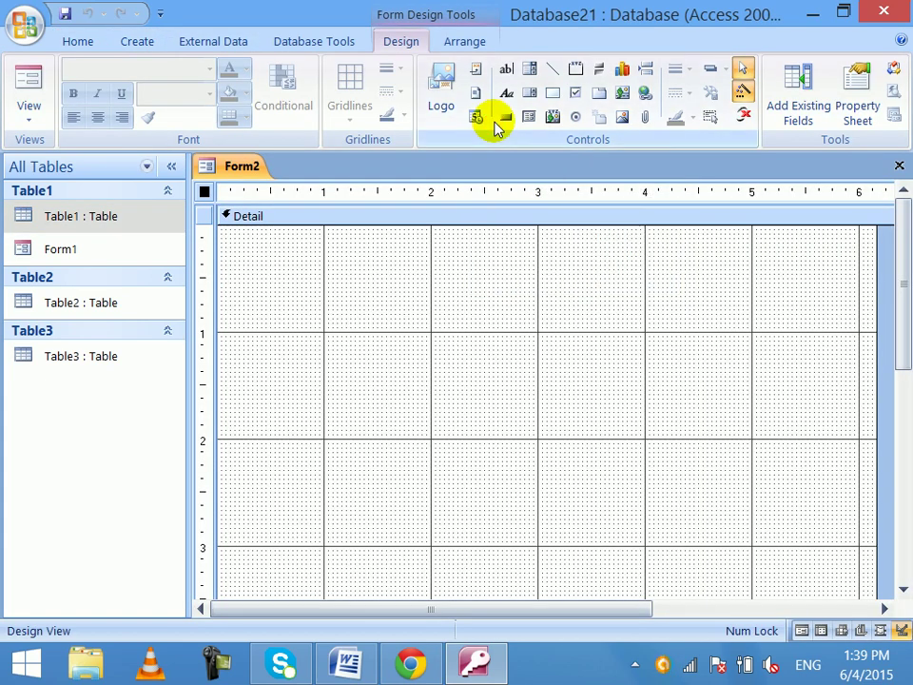
left_click(780, 100)
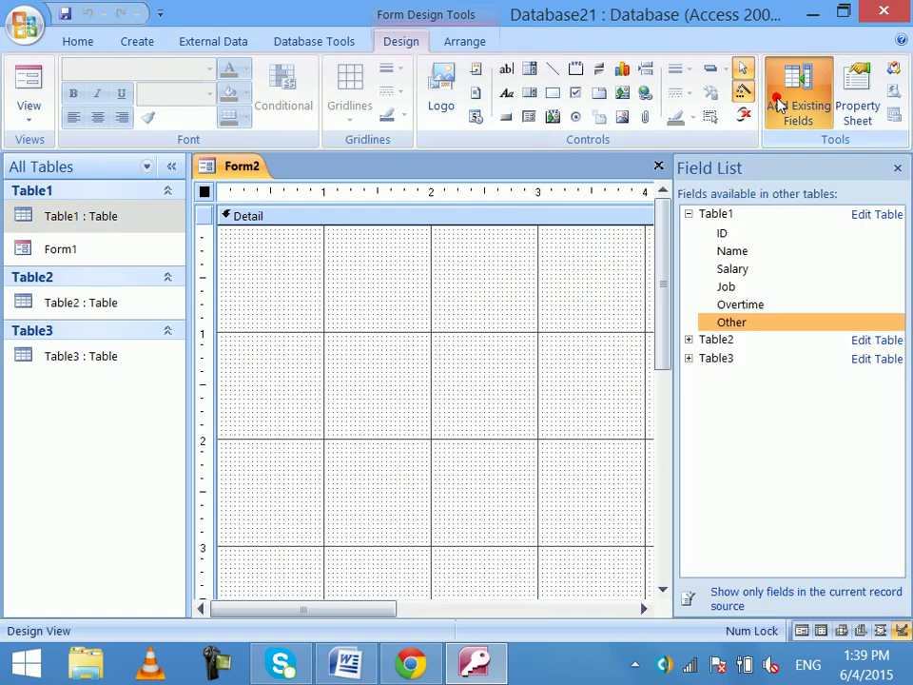
left_click(688, 215)
left_click(688, 232)
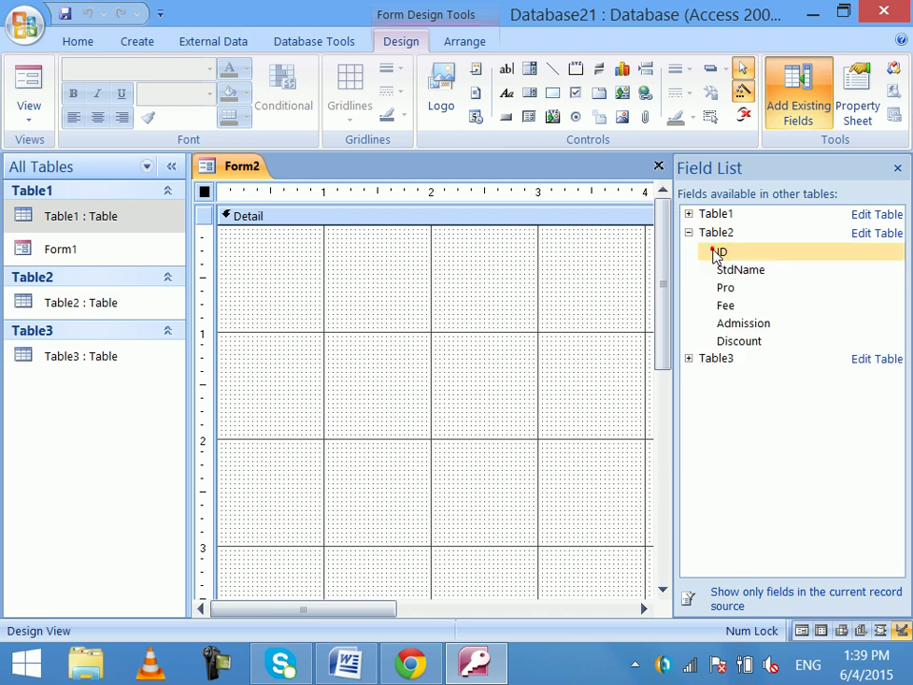
double_click(719, 253)
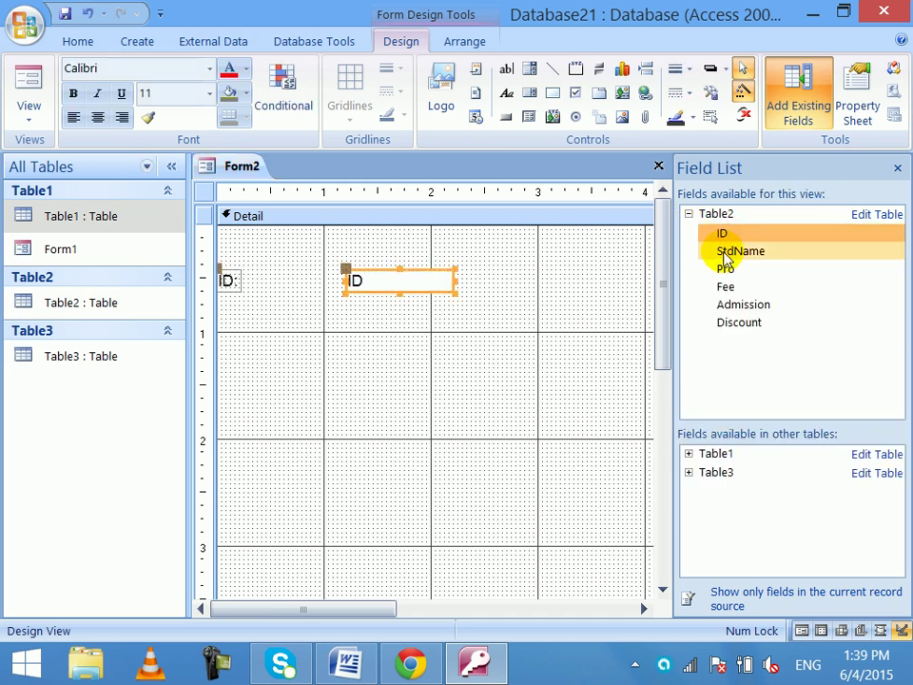
double_click(725, 252)
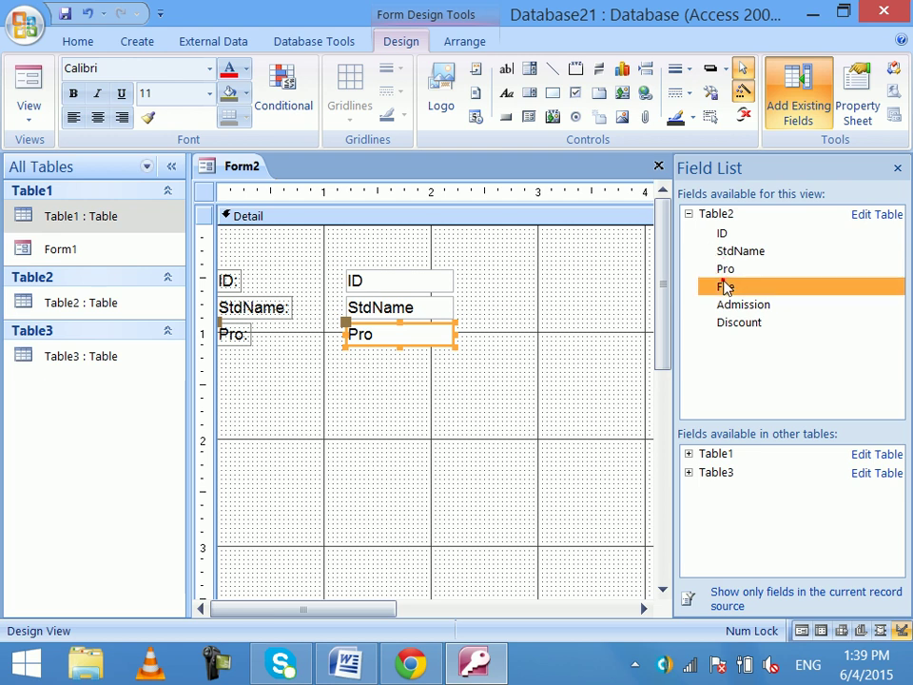
double_click(725, 286)
double_click(728, 305)
double_click(740, 323)
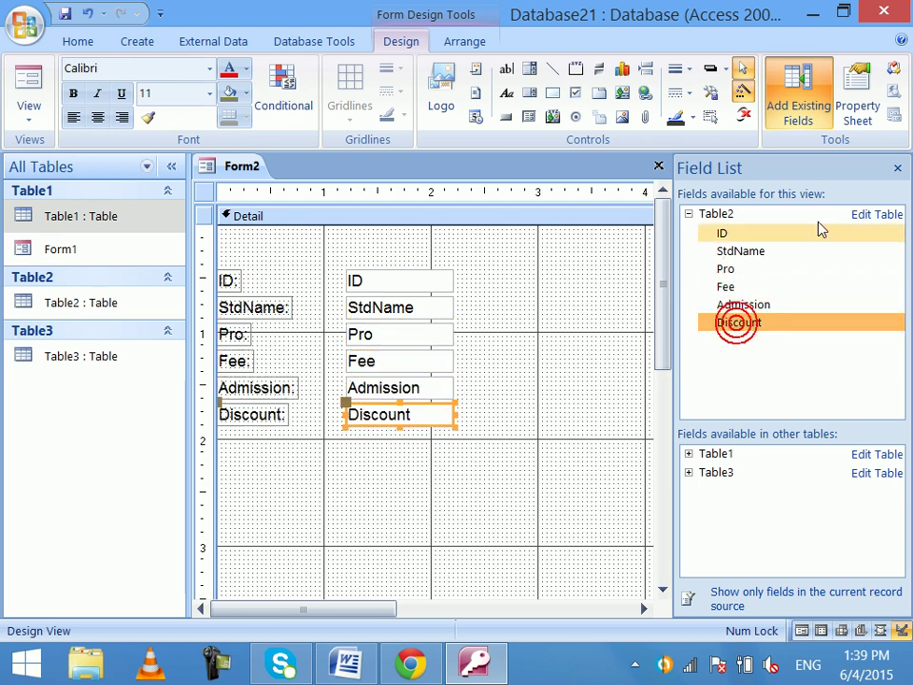
left_click(899, 170)
- Move all six fields and their labels down about 0.9 inch to make room for a title
left_click_drag(453, 240, 230, 463)
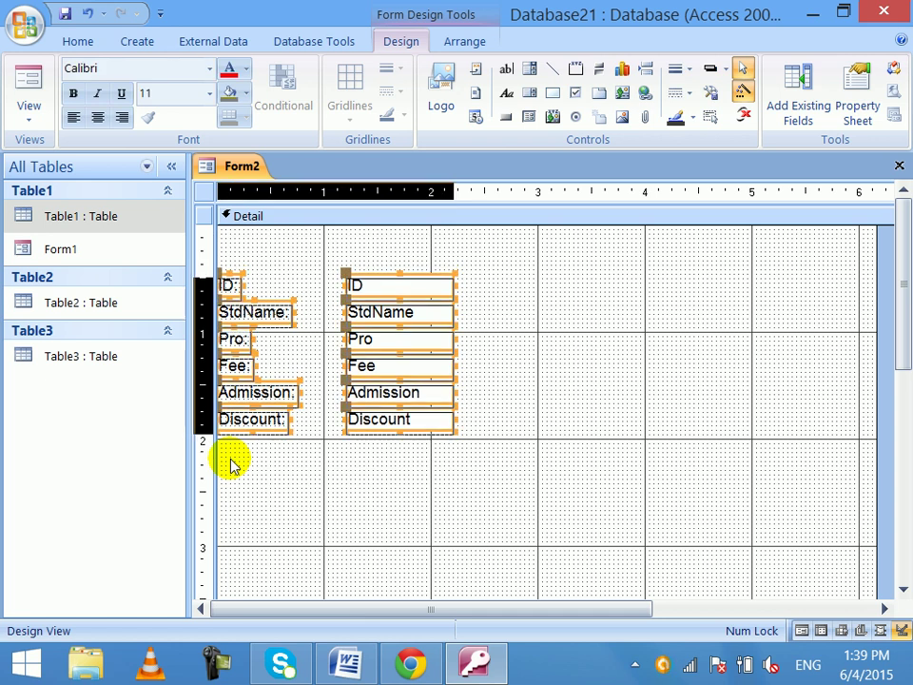
key("Down")
key("Down")
key("Down")
key("Down")
key("Down")
key("Down")
key("Down")
key("Down")
key("Down")
key("Down")
key("Down")
key("Down")
key("Down")
key("Down")
key("Down")
key("Down")
key("Down")
key("Down")
key("Down")
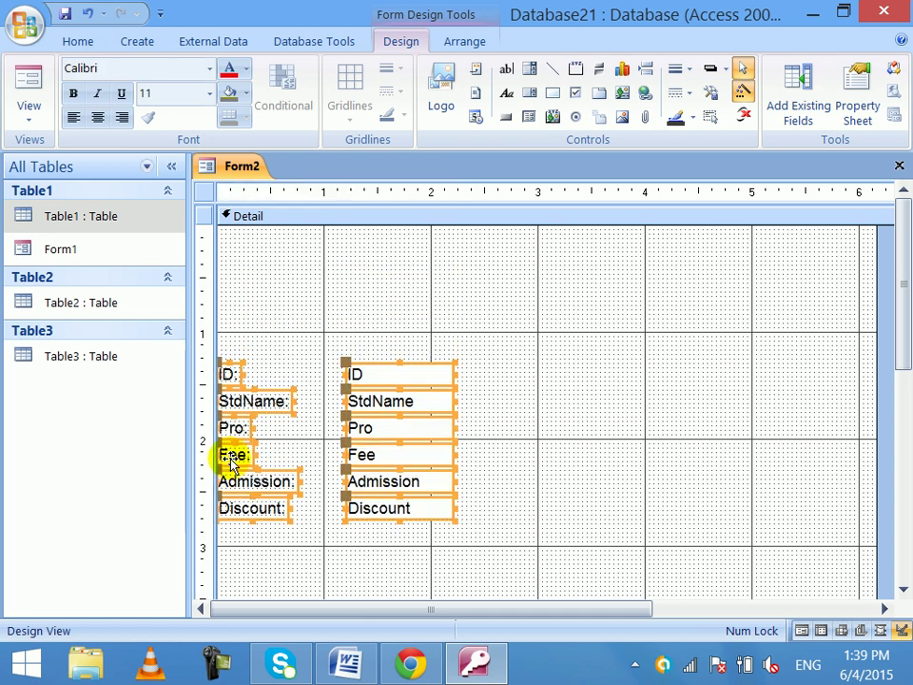
left_click(422, 320)
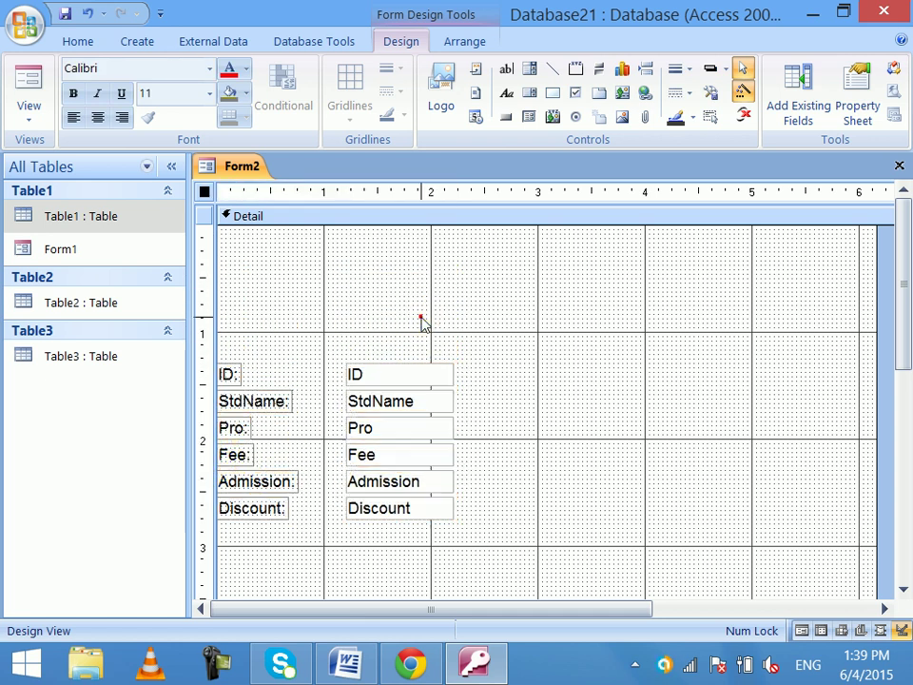
- Add a label about 4 inches wide above the fields with the title "Admission Form"
left_click(507, 95)
left_click_drag(412, 239, 808, 318)
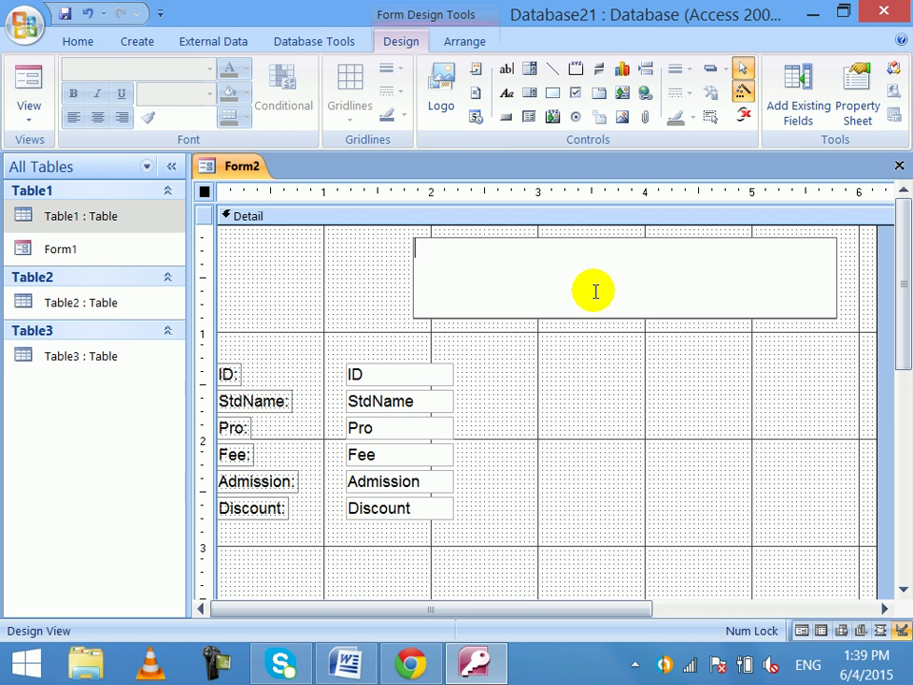
type("Admission Form")
key("Return")
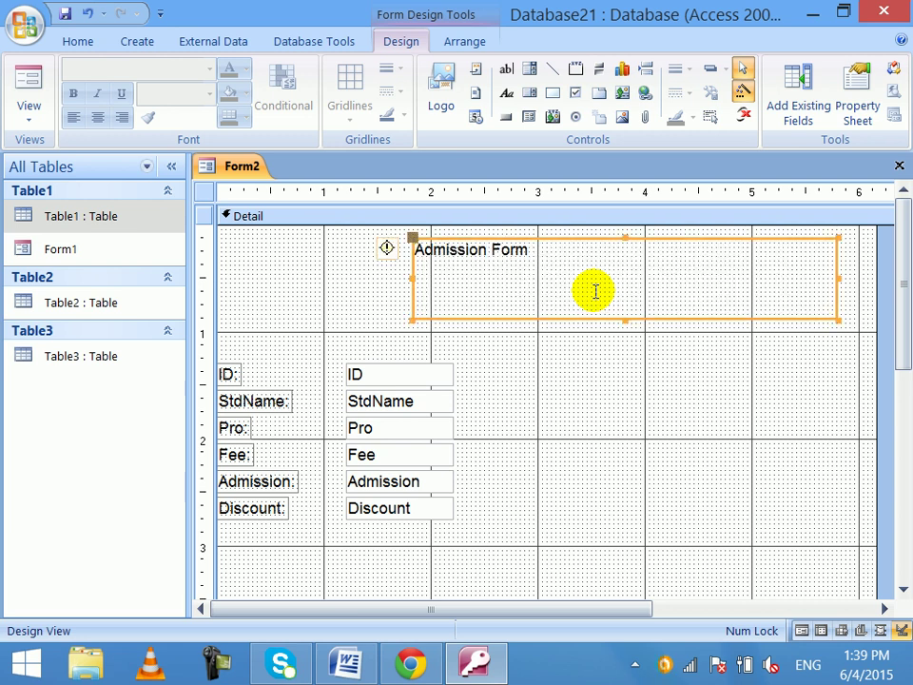
- Center the Admission Form title, fill its background with gray and set the font size to 36
key("ctrl+e")
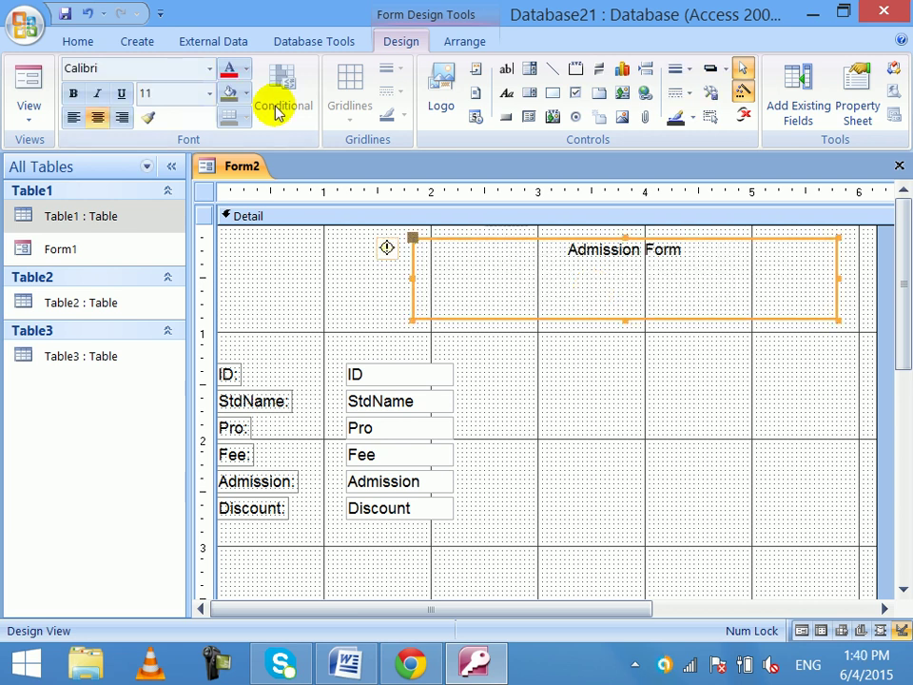
left_click(229, 92)
left_click(210, 95)
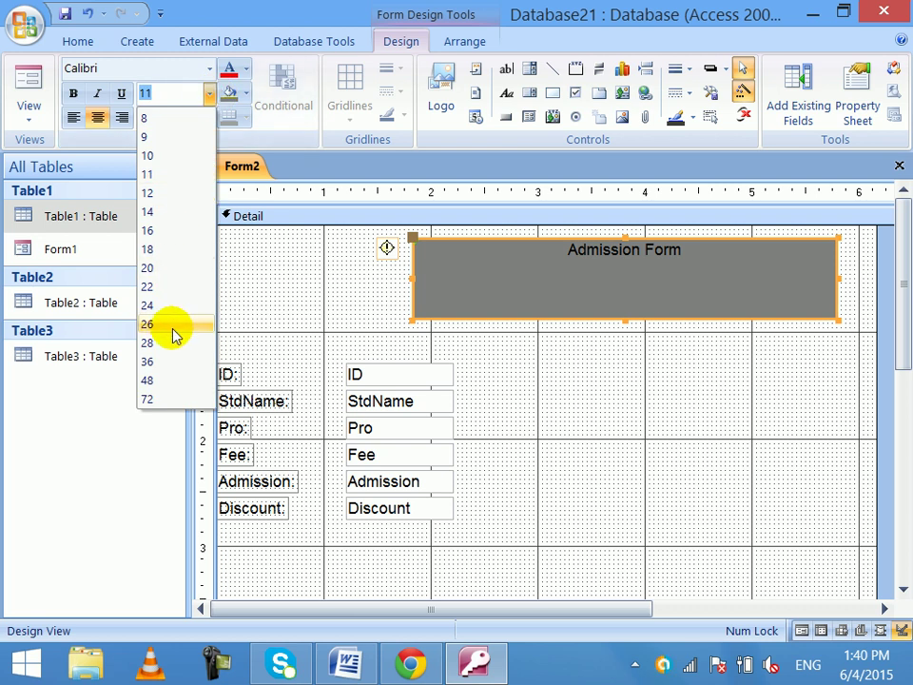
left_click(167, 361)
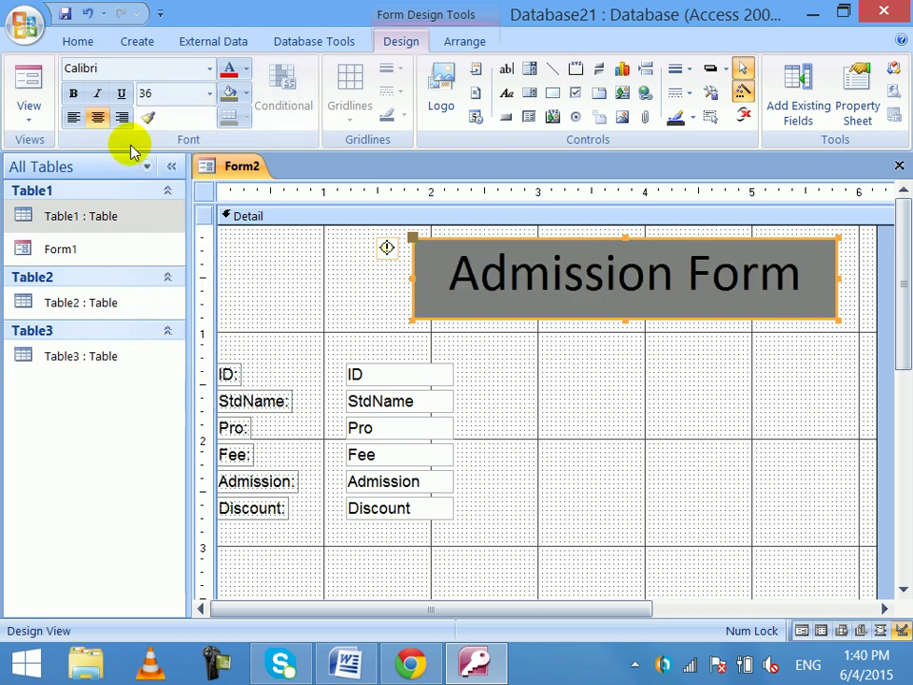
- Save the form as Form2 and give its title label the Shadowed effect and a border line thickness
left_click(66, 16)
left_click(473, 272)
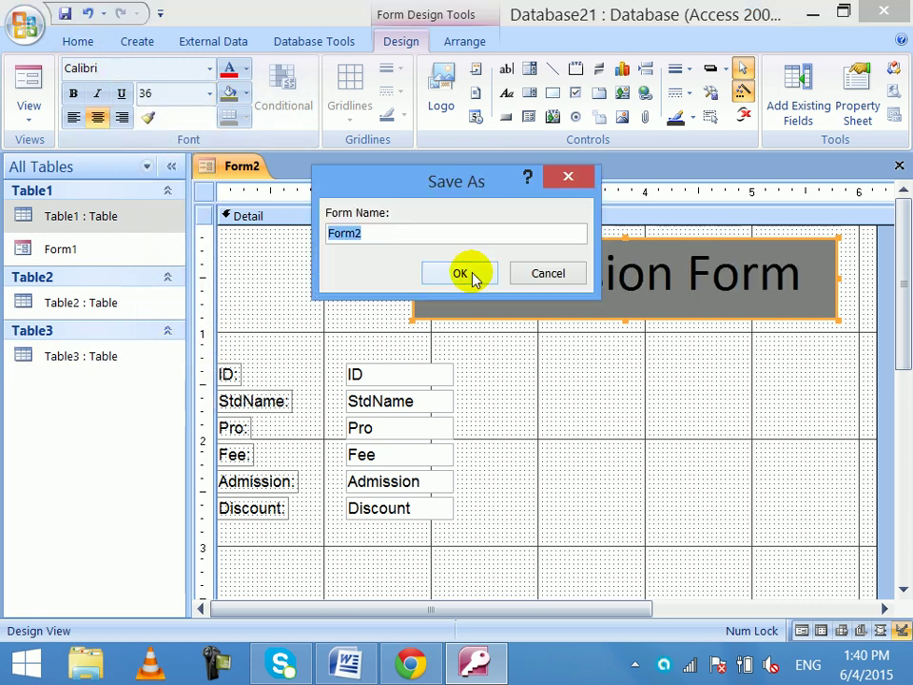
left_click(691, 69)
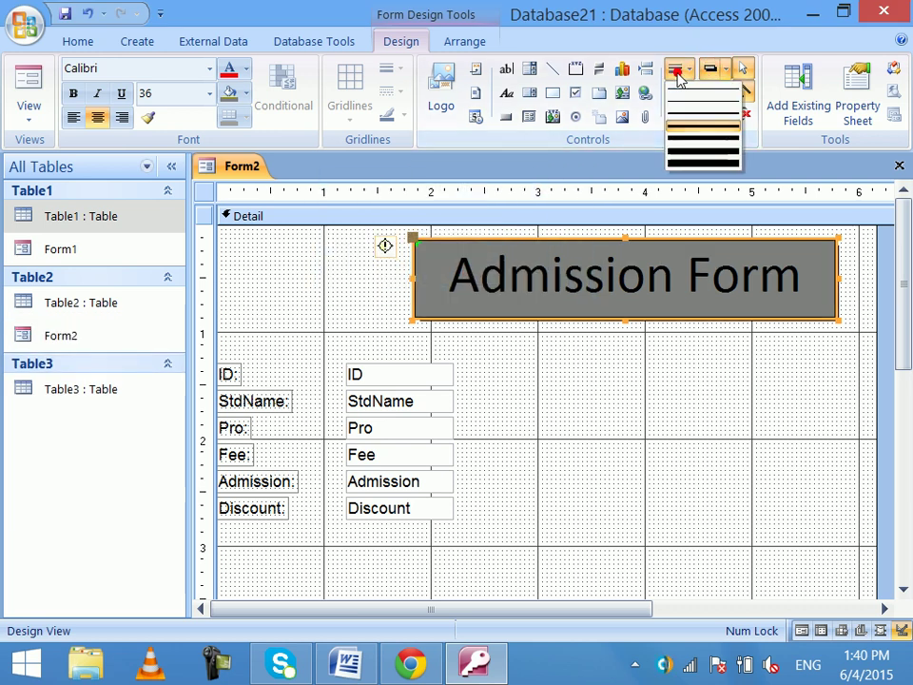
left_click(693, 120)
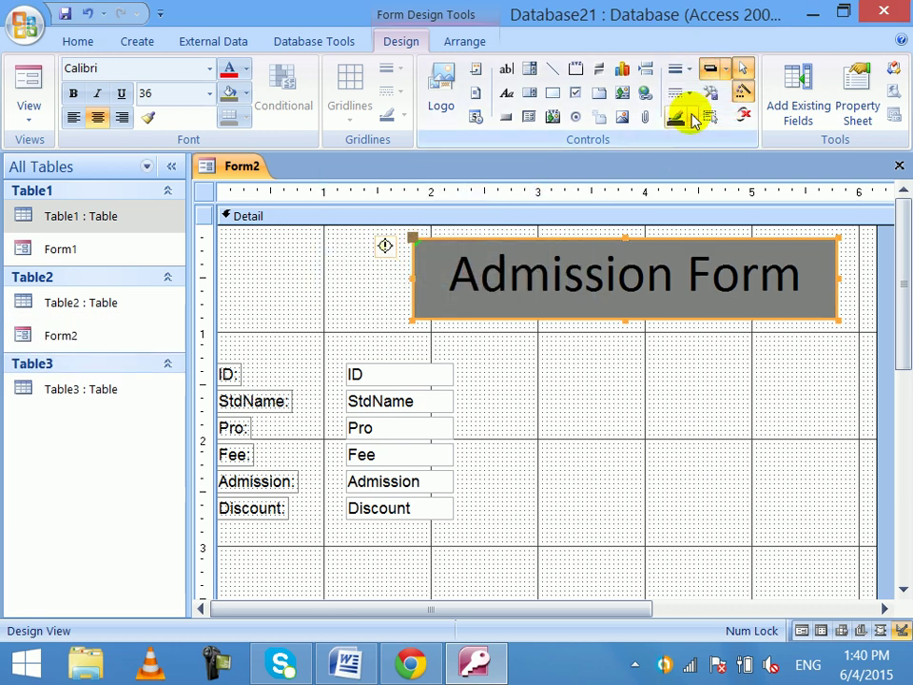
- Preview the Admission Form in Form View, return it to Design View and close it
left_click(28, 91)
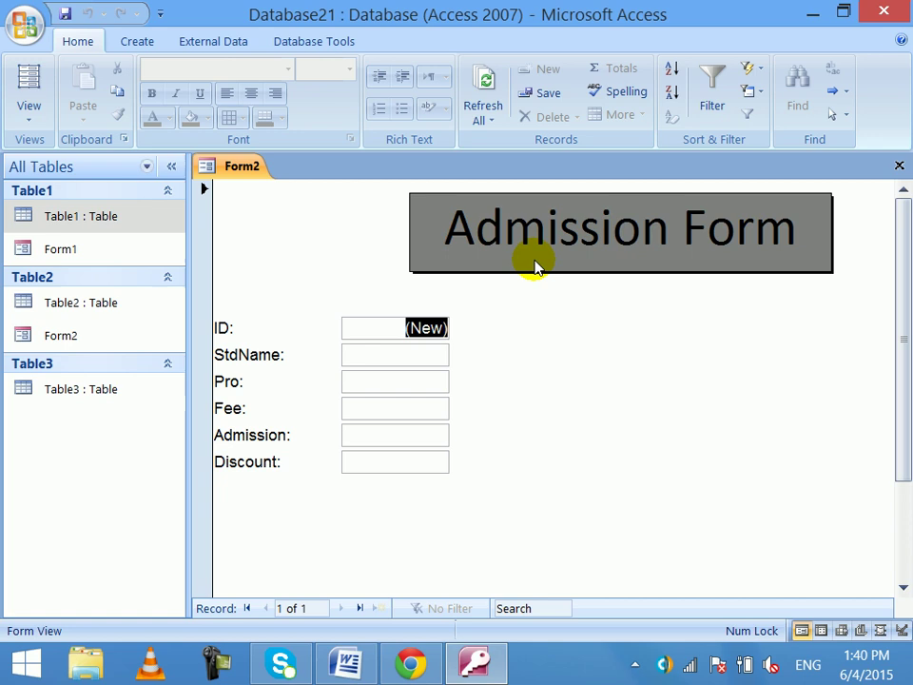
left_click(25, 80)
left_click(29, 116)
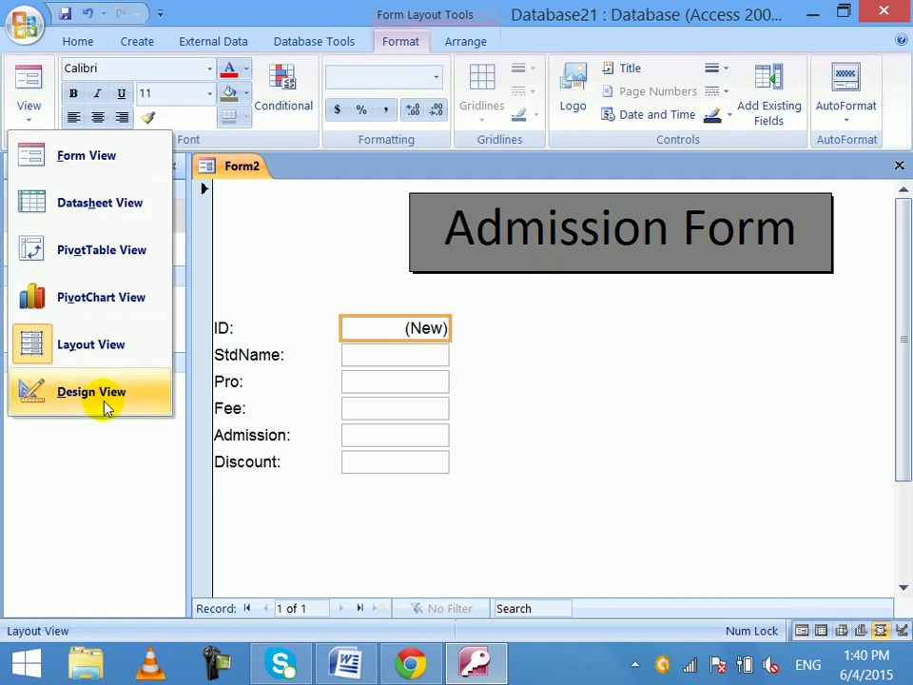
left_click(105, 403)
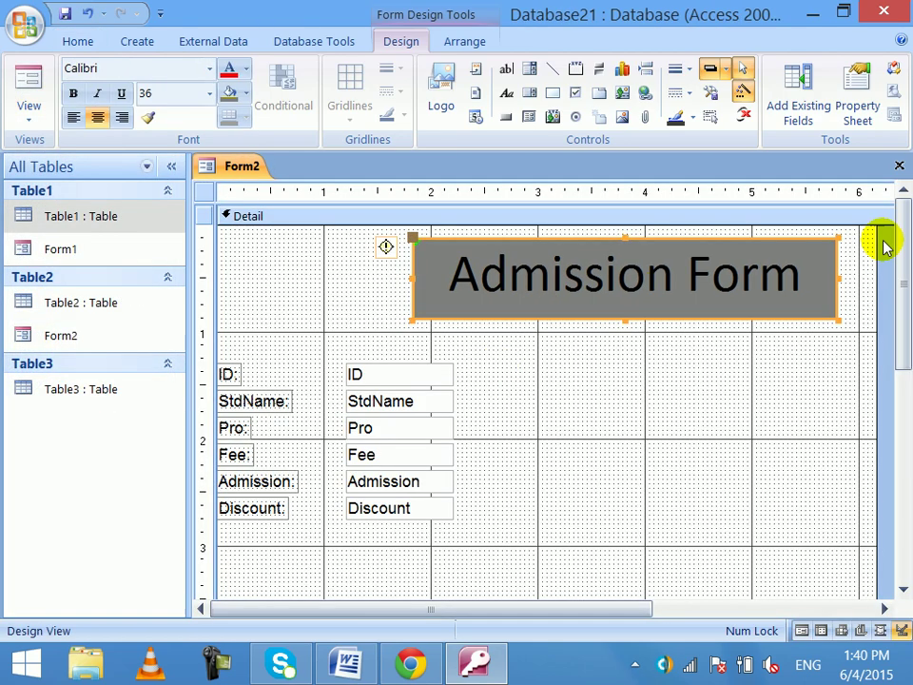
left_click(899, 165)
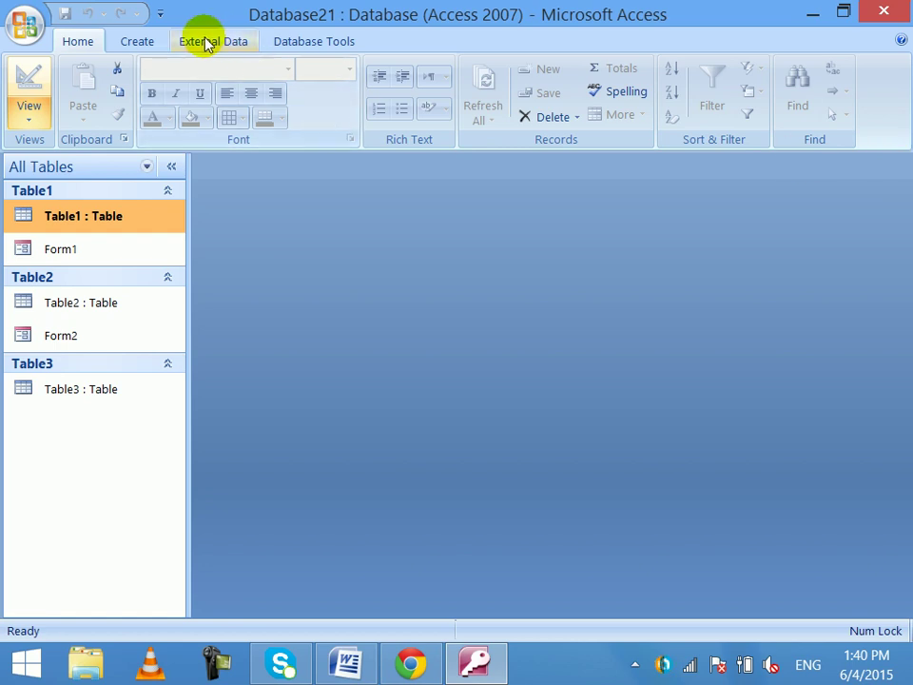
- Start a new form in Design View and try to add the ID field from Table3
left_click(150, 40)
left_click(478, 93)
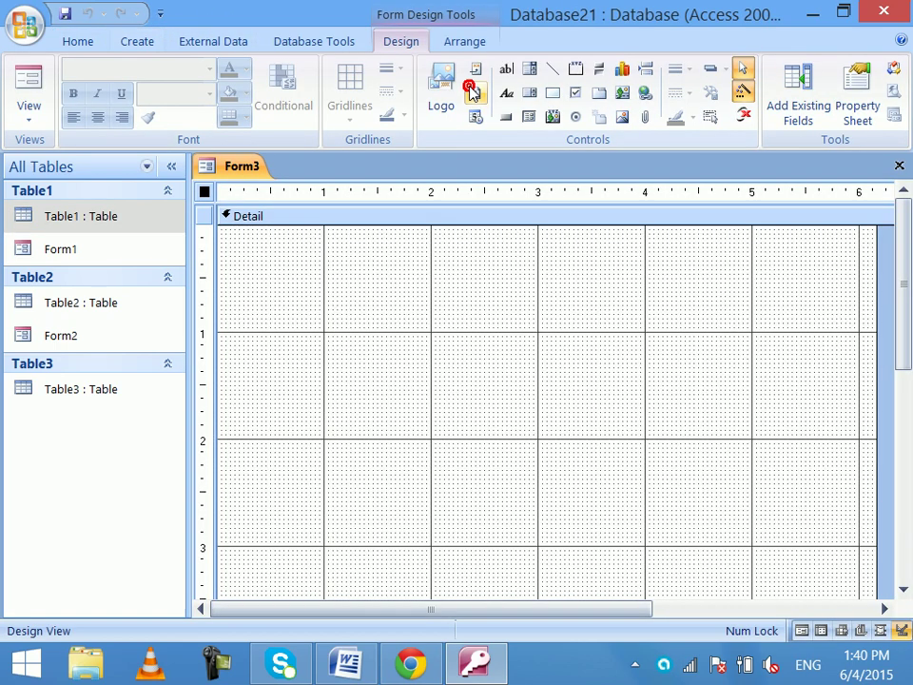
left_click(788, 118)
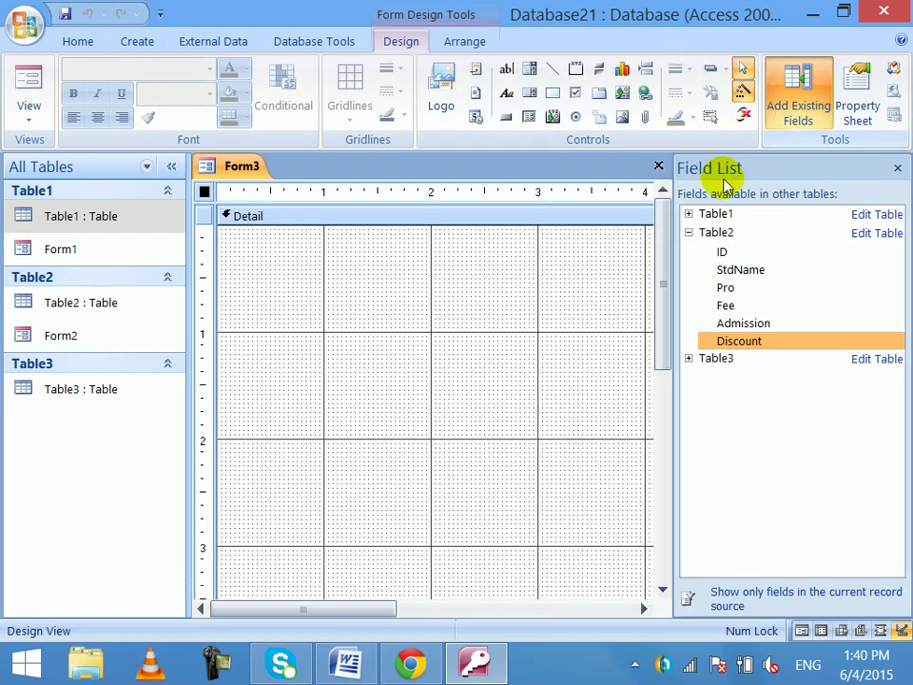
left_click(688, 232)
left_click(689, 251)
left_click(725, 272)
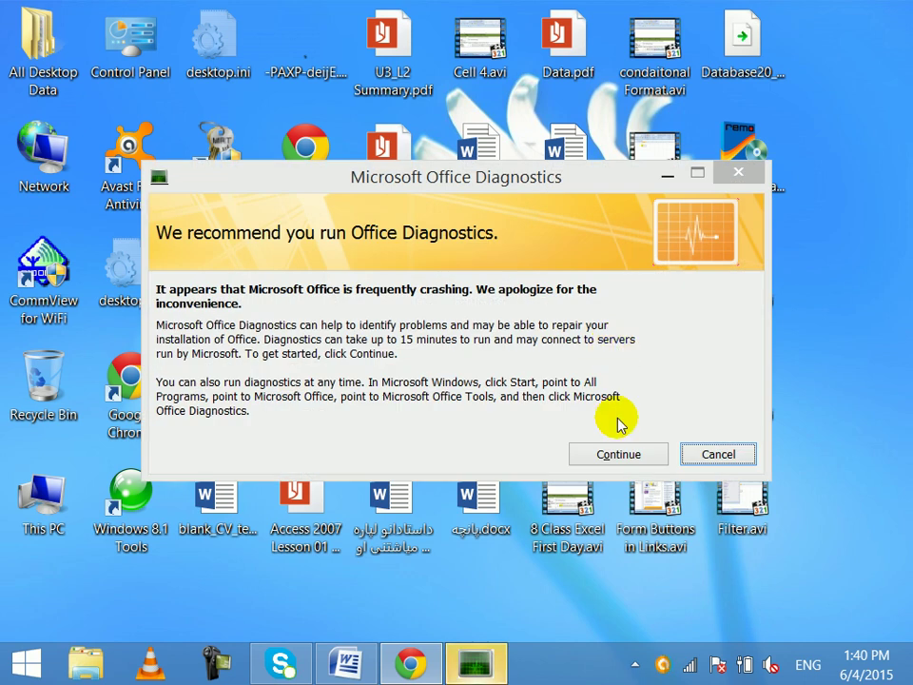
- Cancel Microsoft Office Diagnostics and restart Microsoft Access
left_click(618, 447)
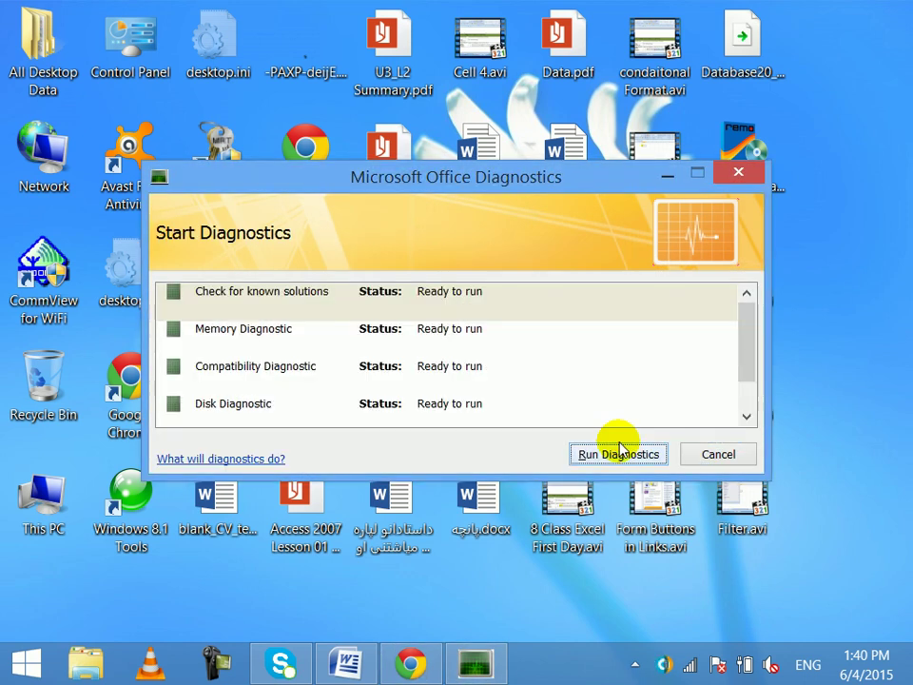
left_click(700, 455)
key("super+r")
key("Return")
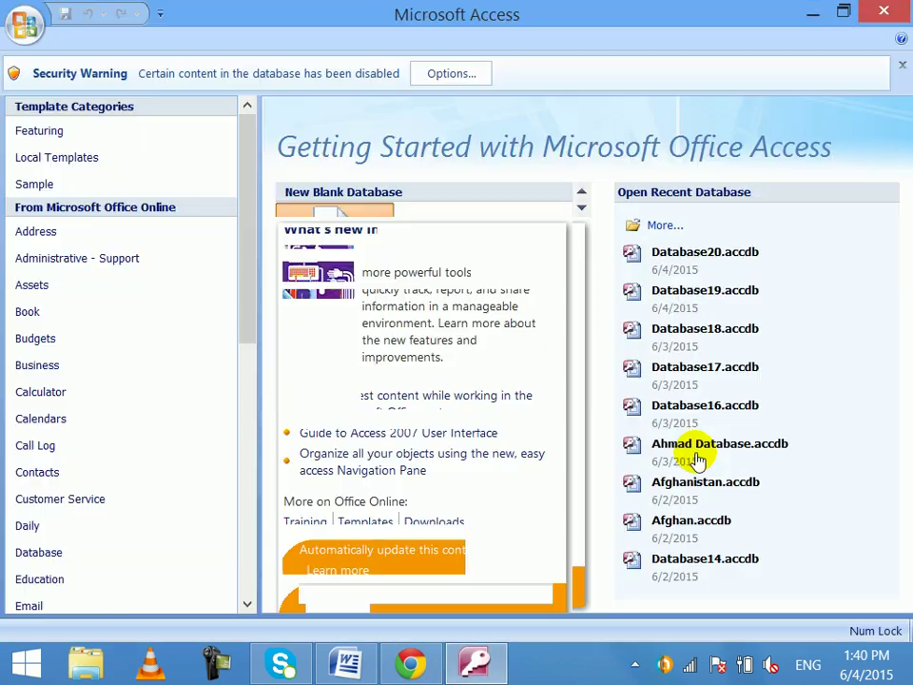
- Reopen Database21 with its disabled content enabled
left_click(448, 177)
left_click(302, 384)
left_click(575, 535)
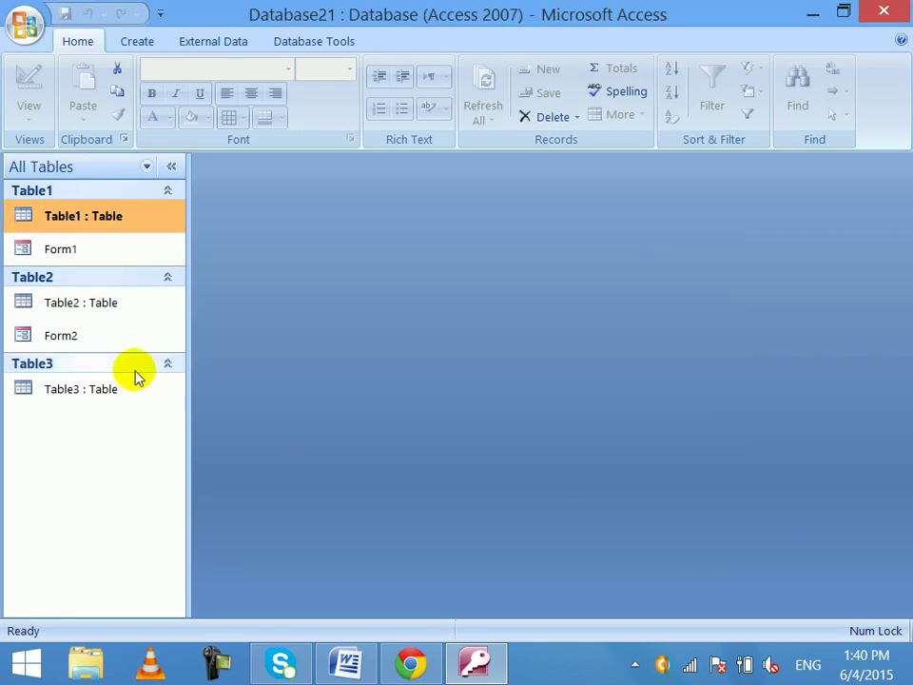
- Create a new form in Design View and add the ID, Name, Dari, English, Arabic and Pashto fields from Table3
left_click(140, 42)
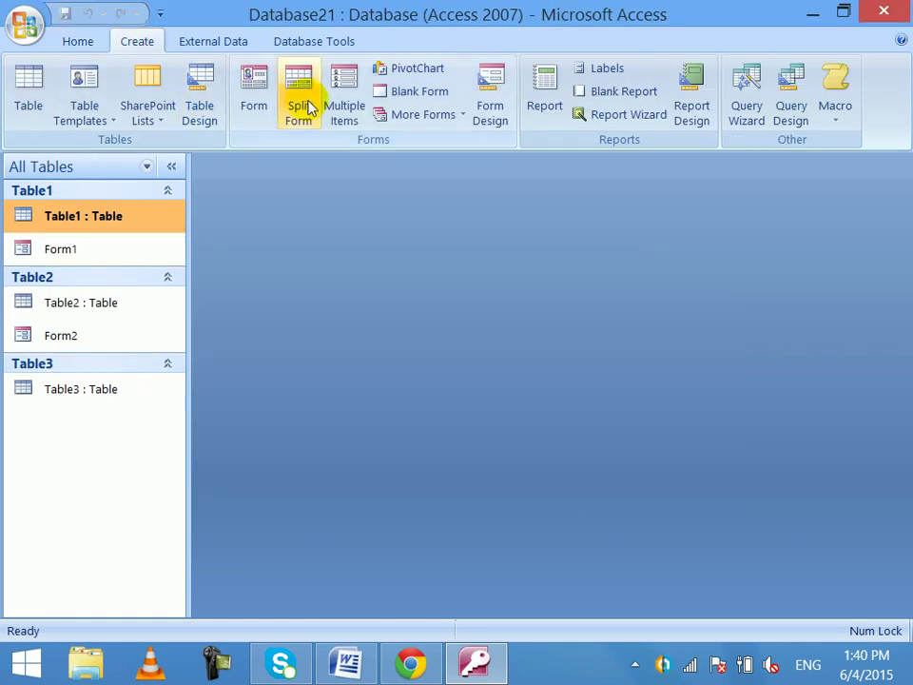
left_click(478, 103)
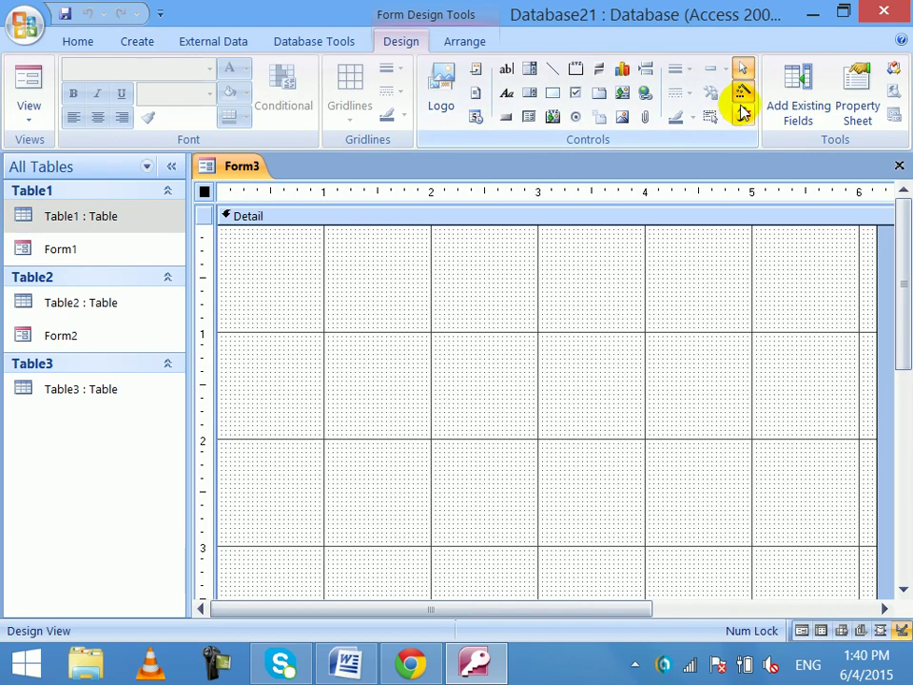
left_click(796, 105)
left_click(689, 251)
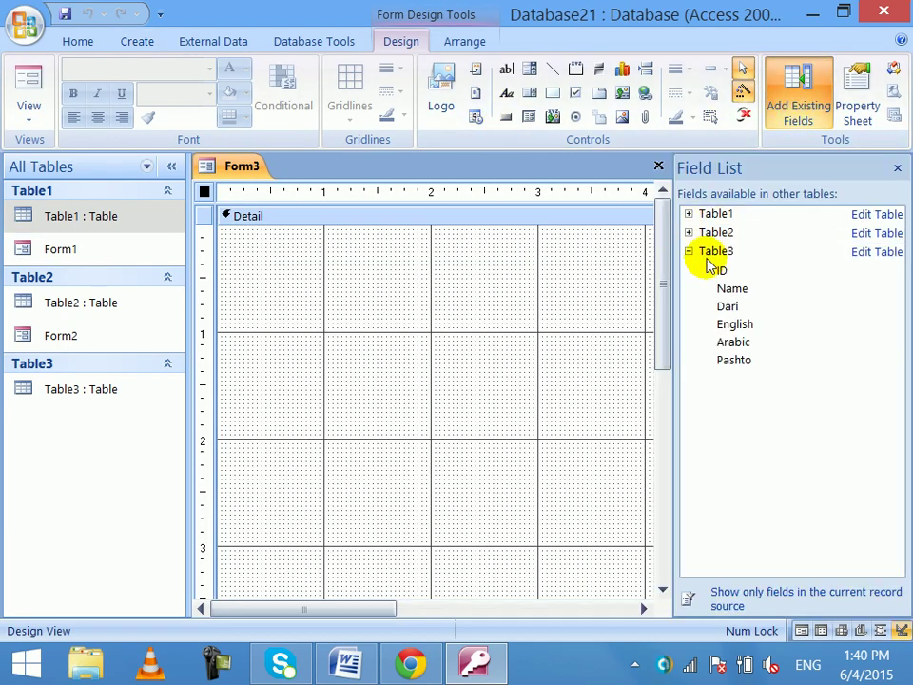
double_click(720, 271)
double_click(731, 251)
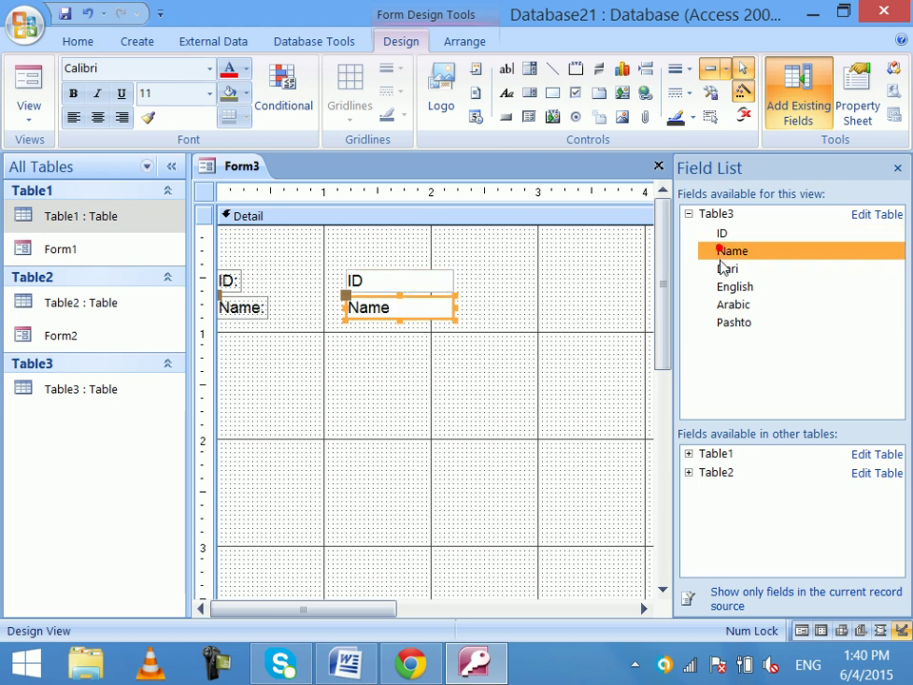
double_click(726, 269)
left_click(728, 287)
double_click(727, 287)
double_click(730, 305)
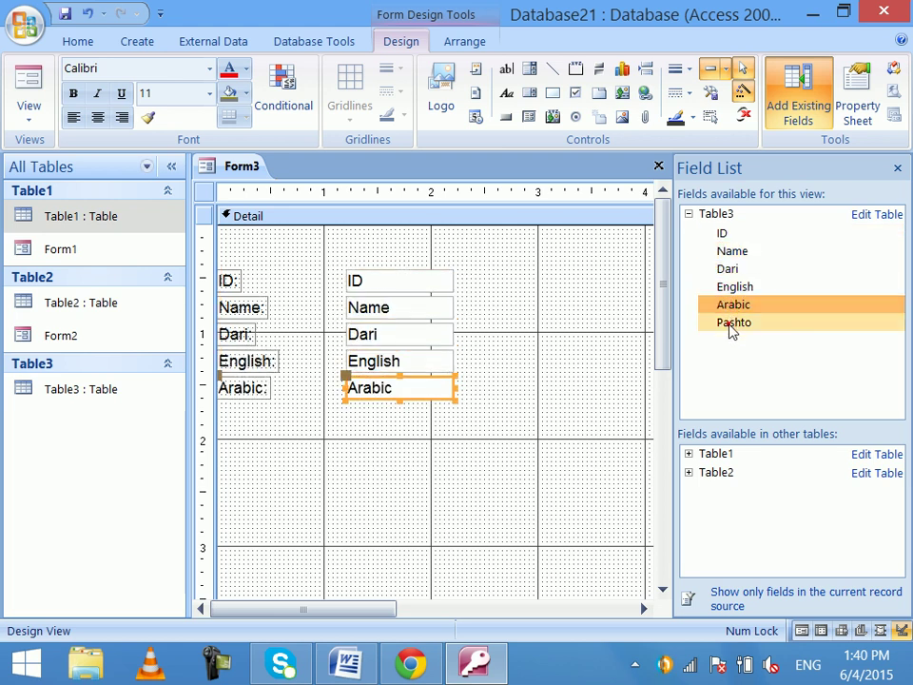
double_click(731, 322)
left_click(897, 168)
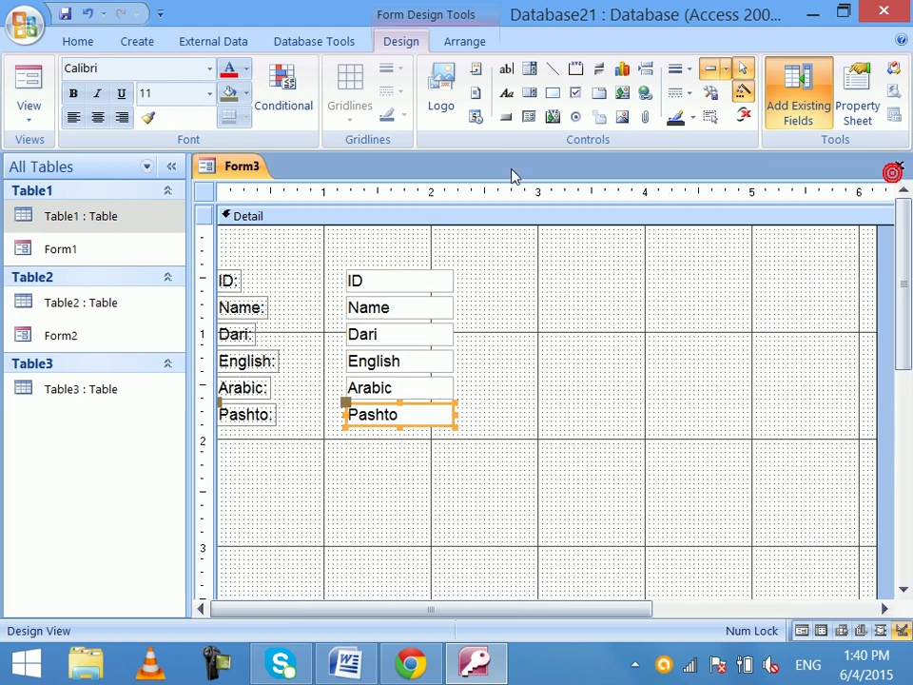
- Move all the field controls down to start just below the 1-inch mark and save the form as Form3
left_click_drag(472, 253, 214, 469)
key("Down")
key("Down")
key("Down")
key("Down")
key("Down")
key("Down")
key("Down")
key("Down")
key("Down")
key("Down")
key("Down")
key("Down")
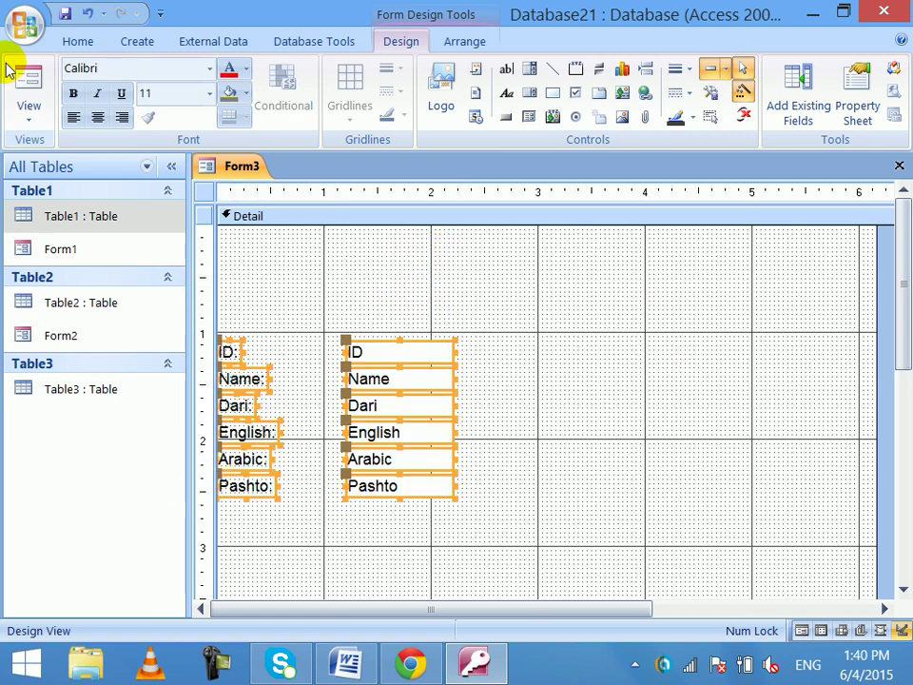
left_click(65, 13)
left_click(458, 274)
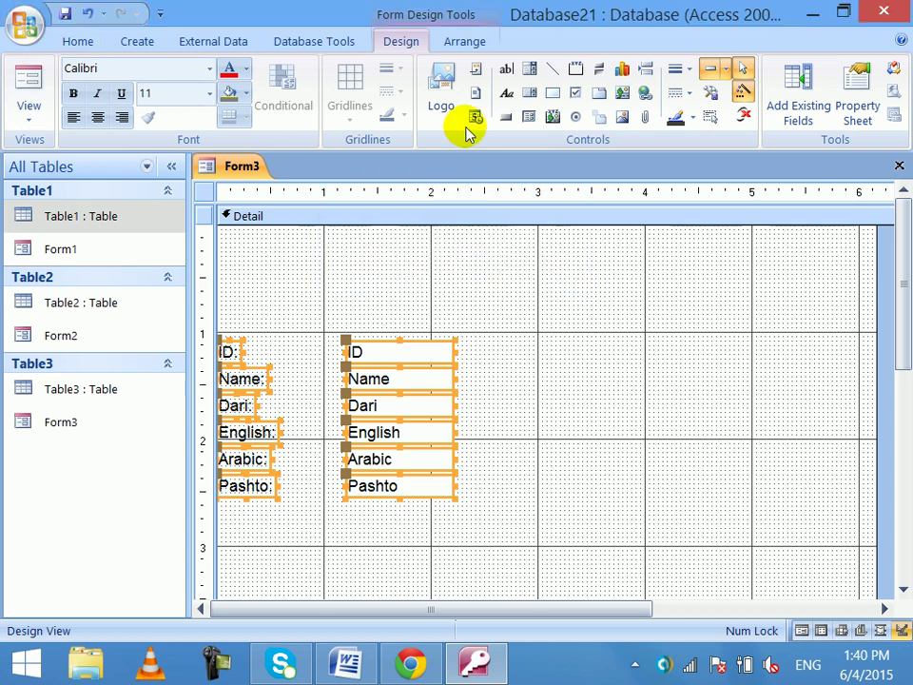
- Add a label about 2.8 inches wide above the fields reading Result Sheet, with its text centred
left_click(505, 93)
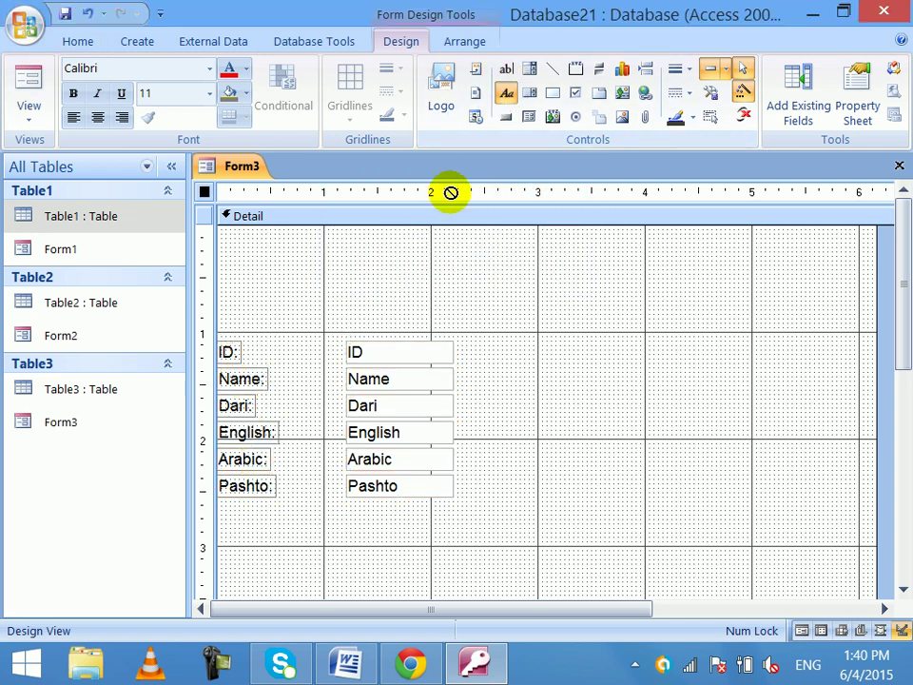
left_click_drag(408, 238, 710, 297)
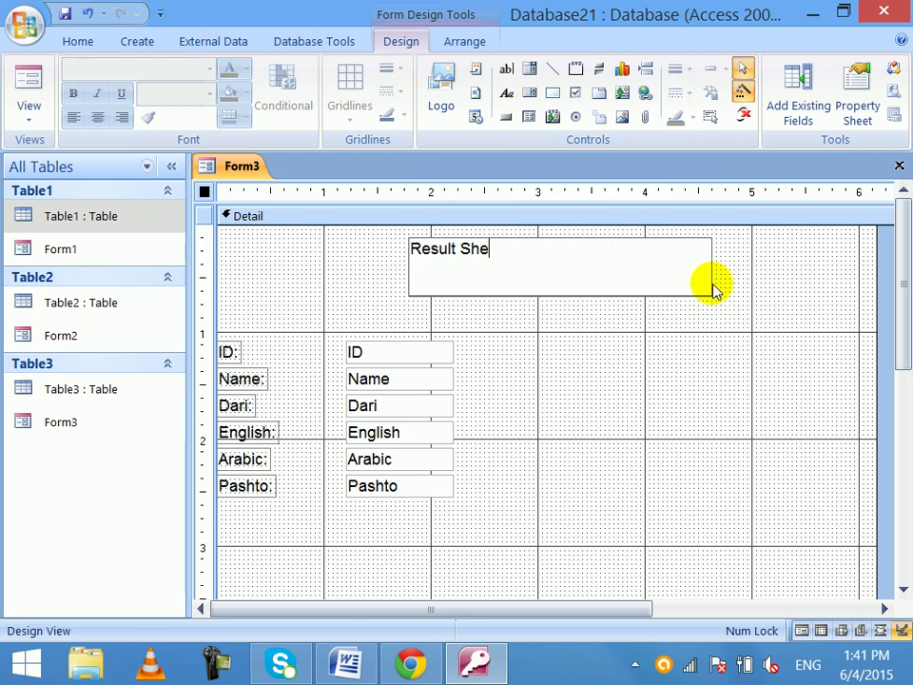
type("Result Sheet")
key("Return")
key("ctrl+e")
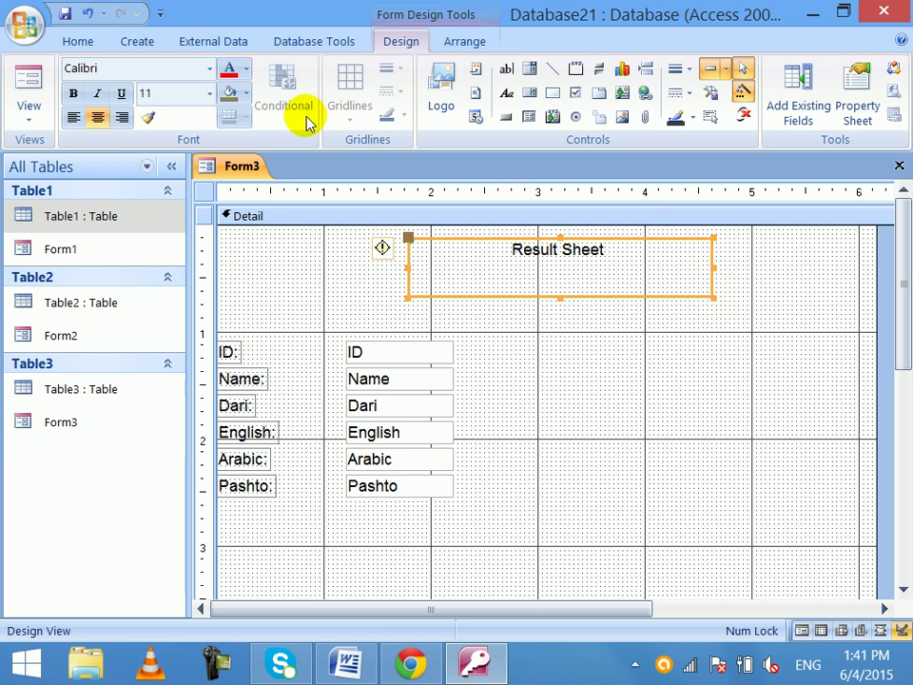
- Fill the Result Sheet label with grey, set its font size to 36 and enlarge it to about 3.5 inches wide
left_click(230, 92)
left_click(210, 93)
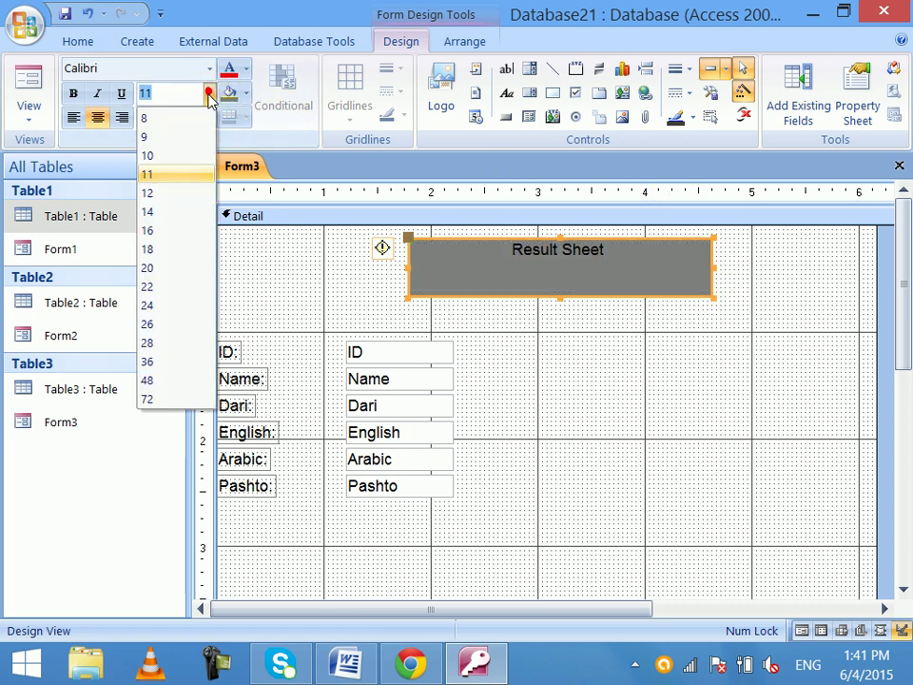
left_click(155, 366)
left_click_drag(407, 298, 337, 310)
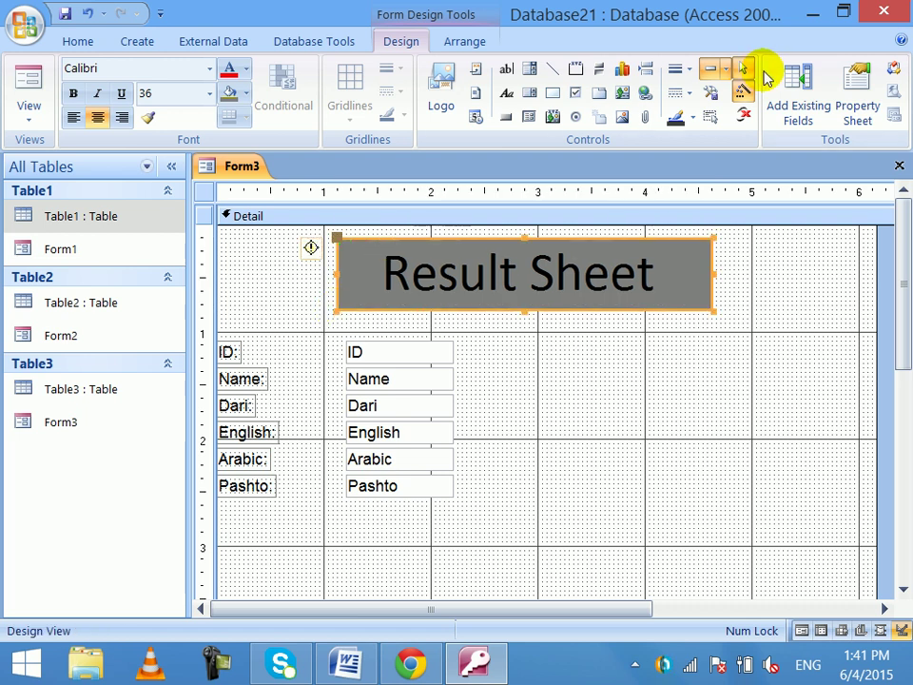
- Apply a special effect to the Result Sheet label and close Form3, saving its design changes
left_click(713, 70)
left_click(713, 69)
left_click(712, 67)
left_click(761, 190)
left_click(681, 75)
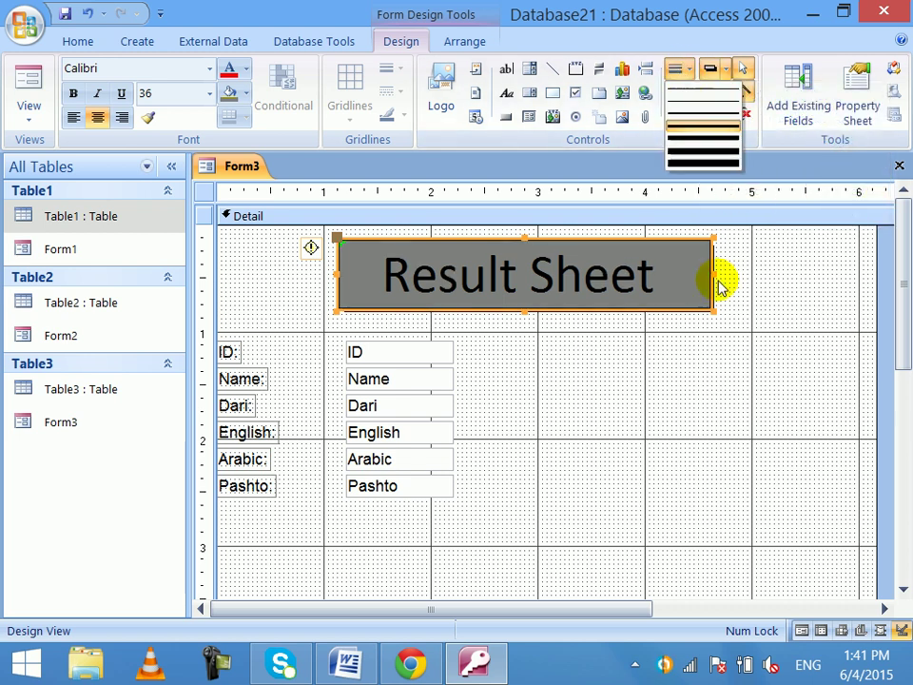
left_click(733, 317)
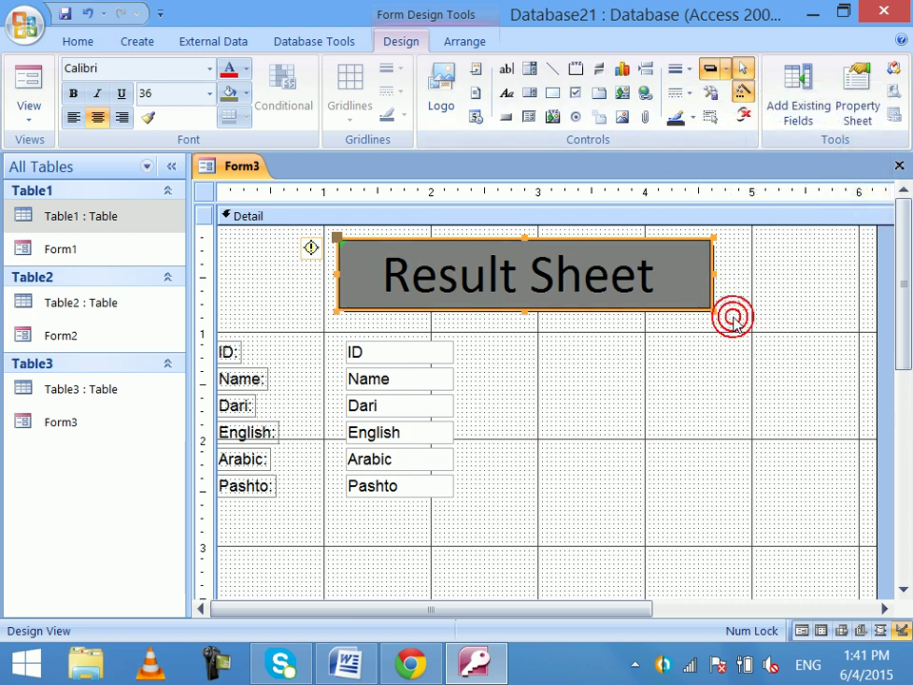
left_click(898, 166)
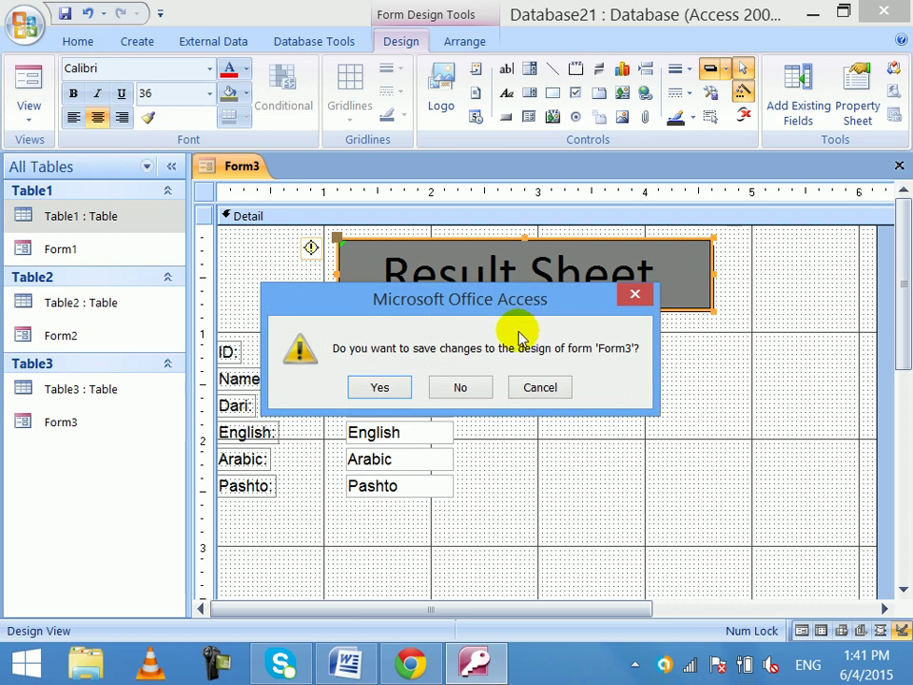
left_click(378, 389)
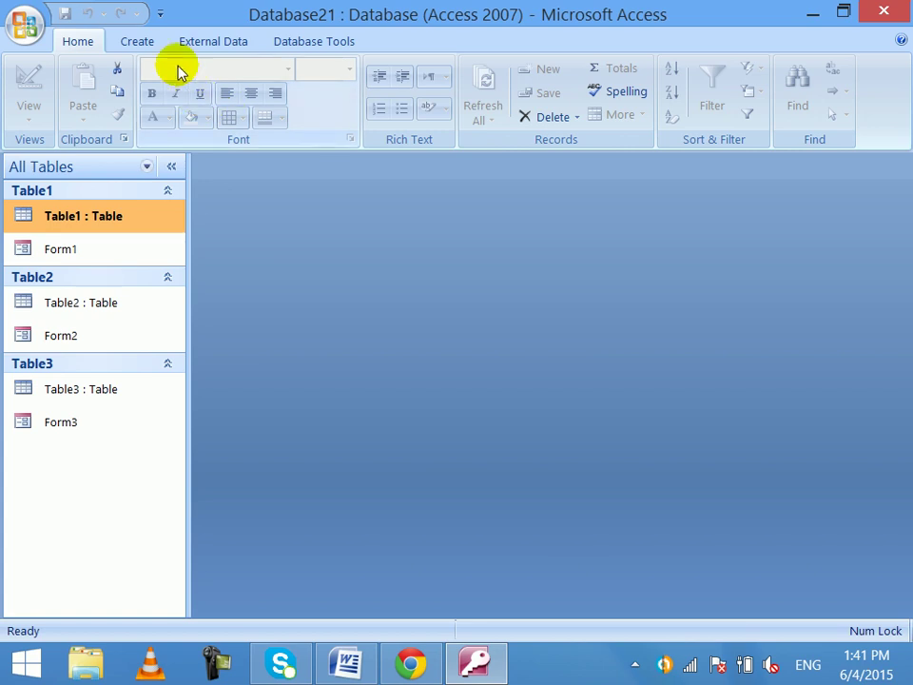
- Create another form in Design View with a centred label about 4.25 inches wide reading Main Form near its upper edge
left_click(151, 44)
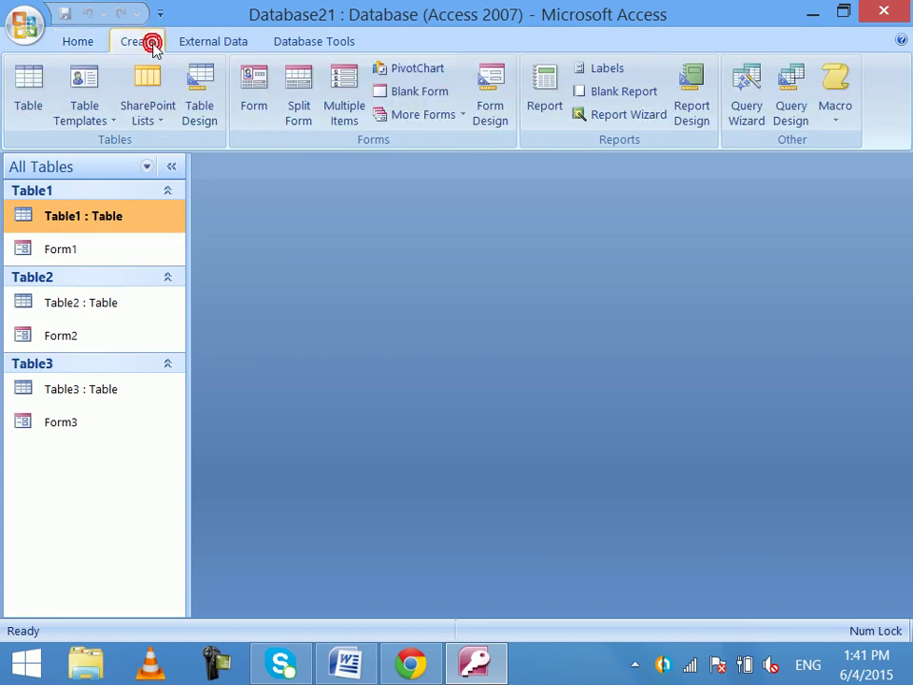
left_click(504, 108)
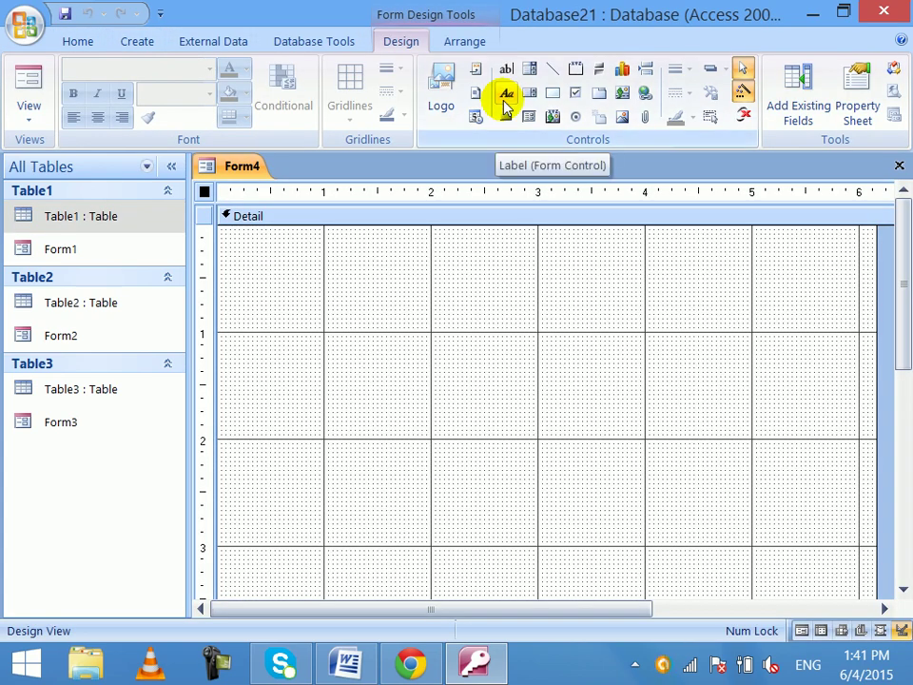
left_click(505, 101)
left_click_drag(360, 234, 815, 318)
type("Ma")
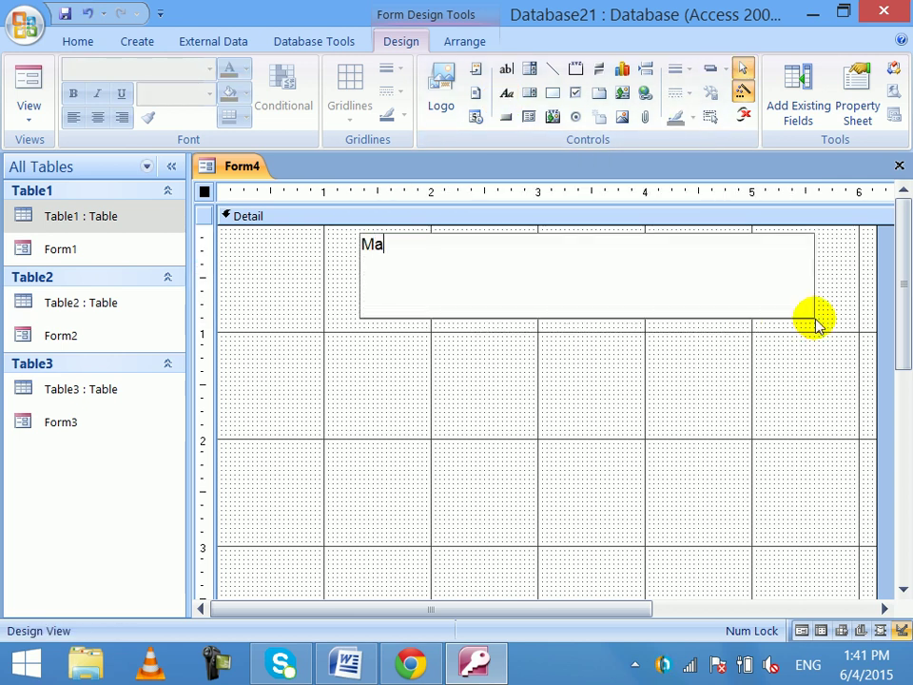
type("in Form")
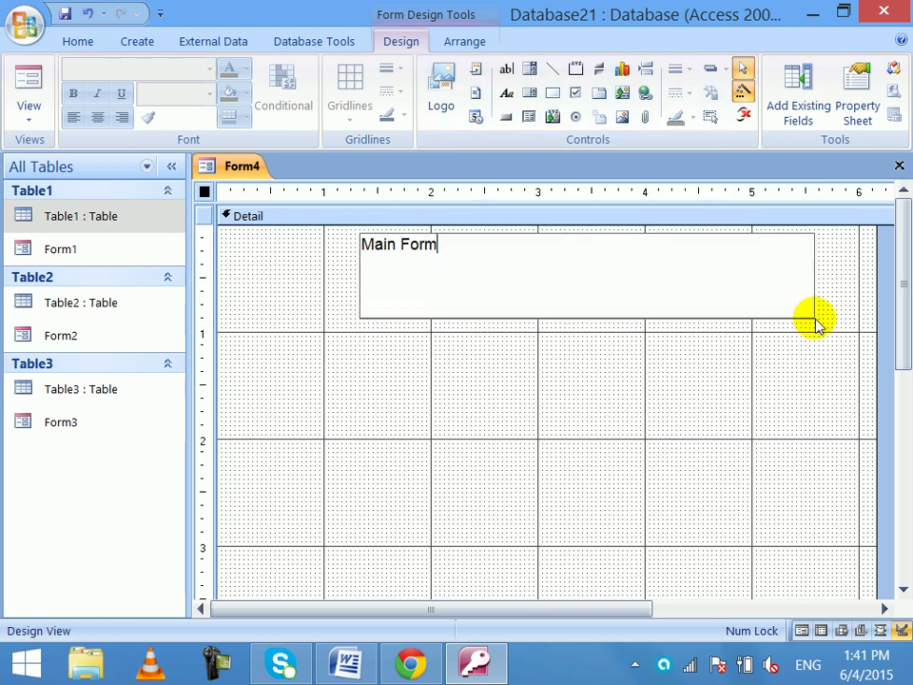
key("Return")
- Save the new form under the name Main form
key("ctrl+s")
type("Main f")
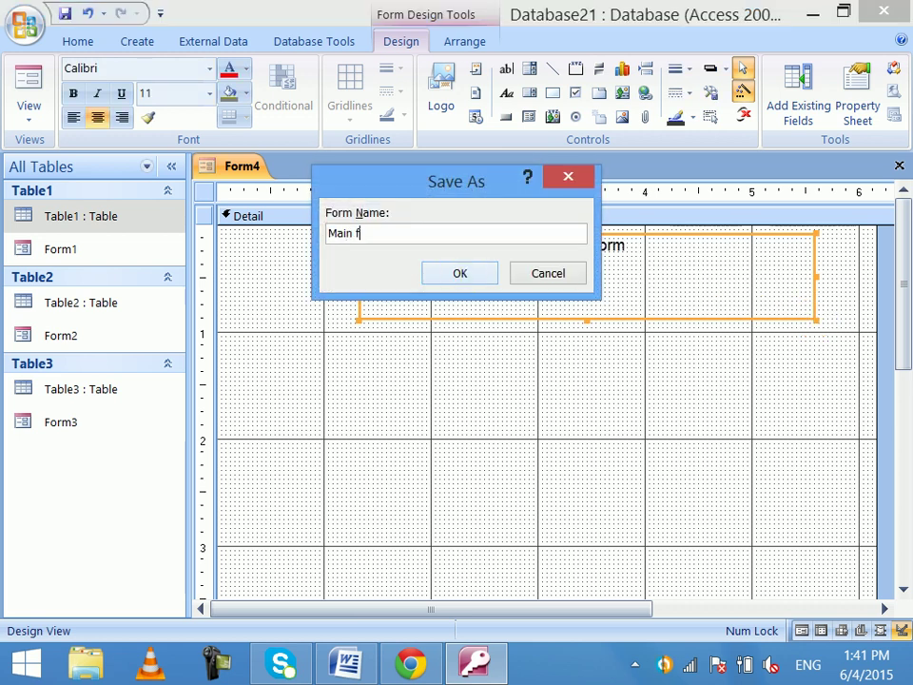
type("orm")
left_click(460, 272)
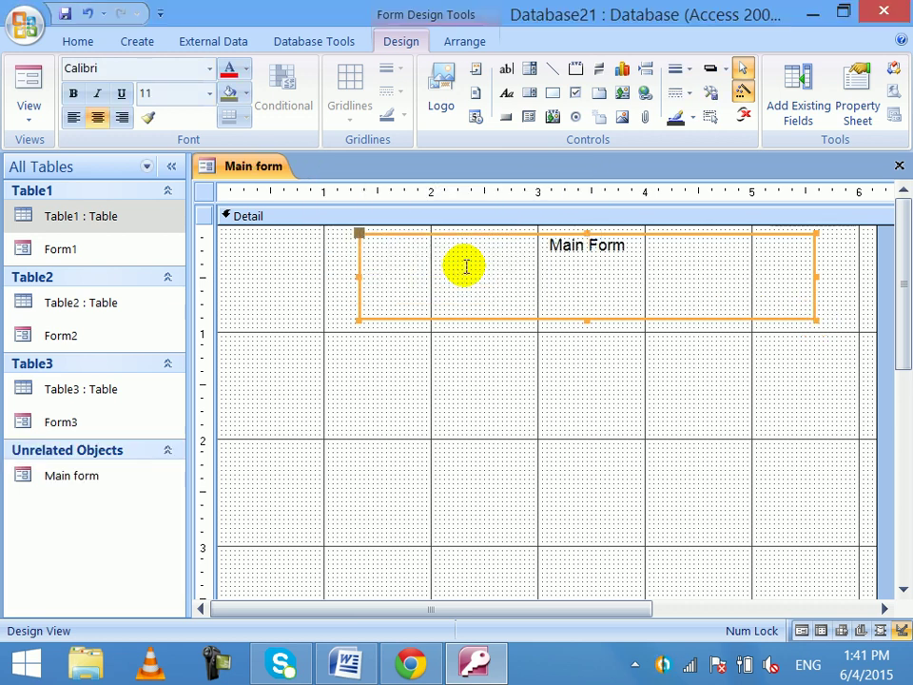
- Fill the Main Form label with grey and set its font size to 48
left_click(230, 103)
left_click(211, 93)
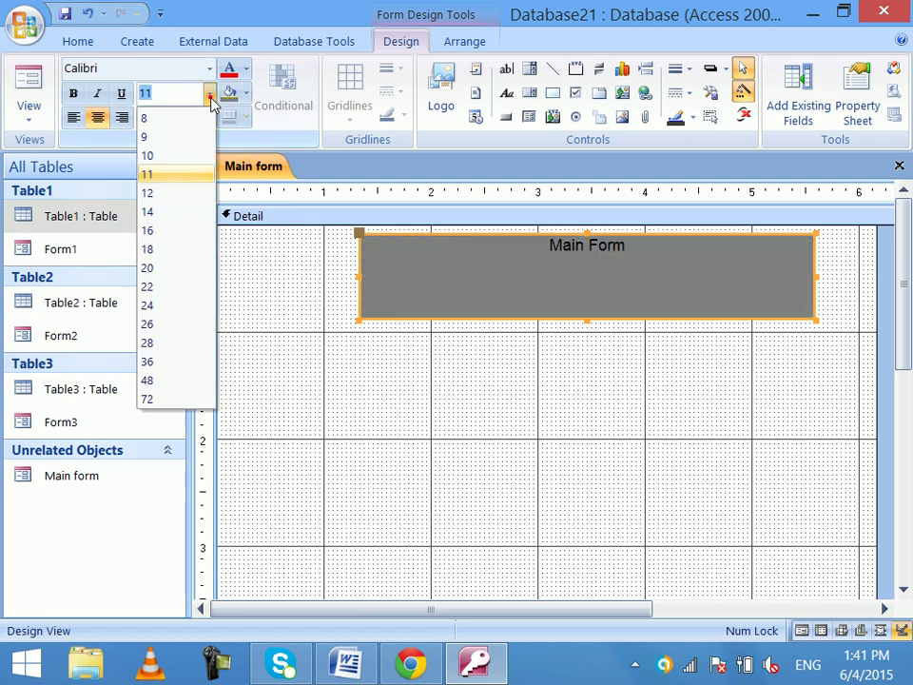
left_click(172, 380)
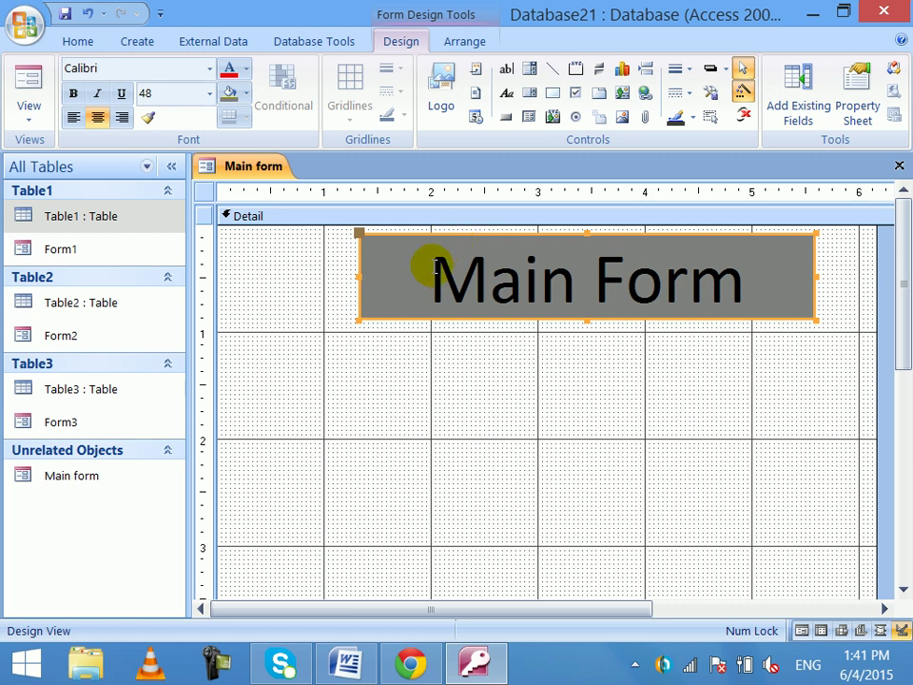
left_click(371, 378)
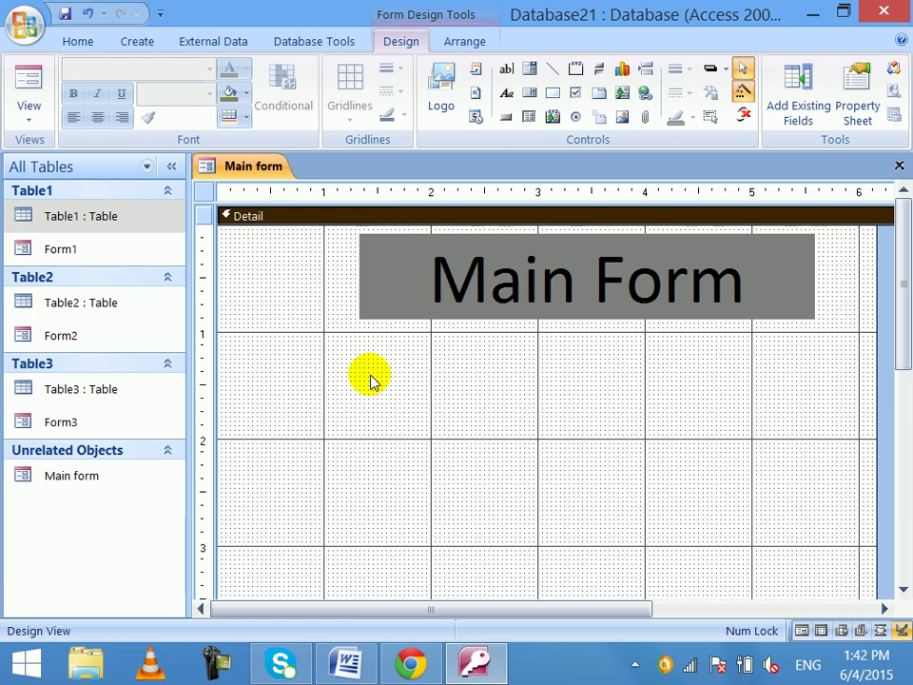
- Add a command button below the title with the Open Form action for Form1, showing all records and displaying the text Open Form
left_click(503, 119)
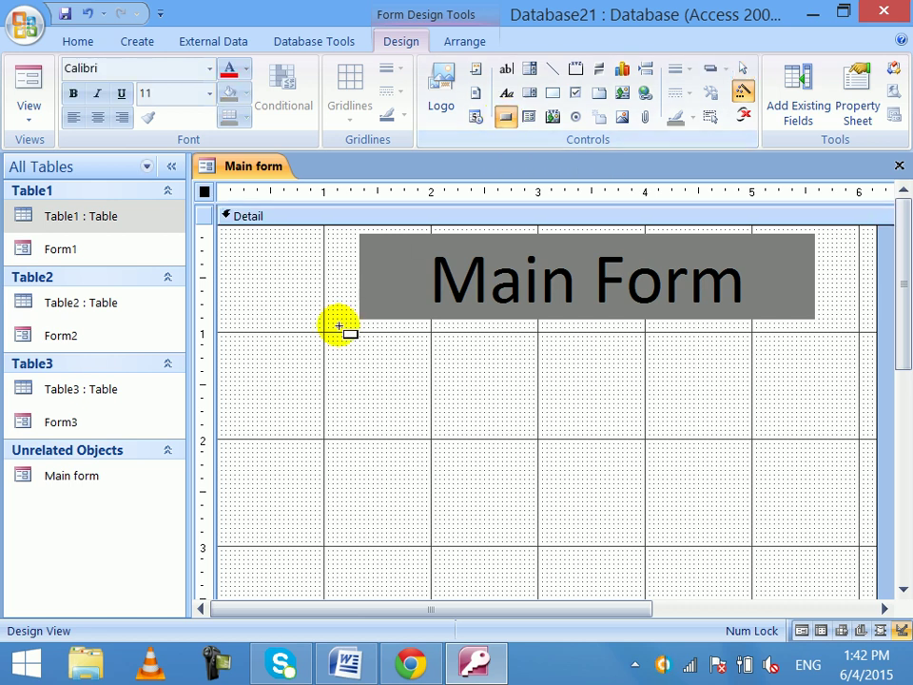
left_click_drag(273, 364, 397, 404)
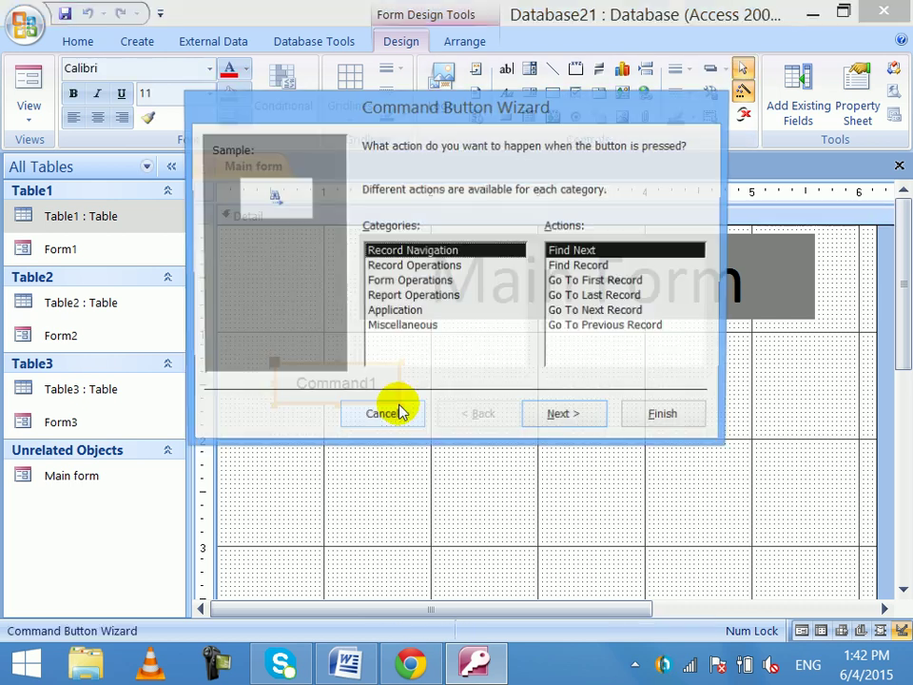
left_click(385, 282)
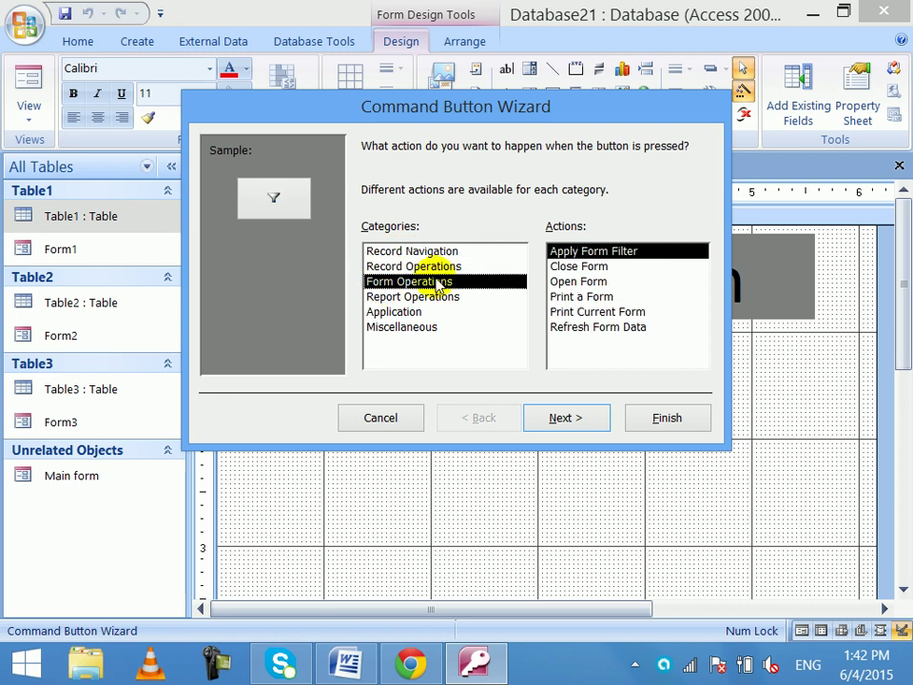
left_click(559, 283)
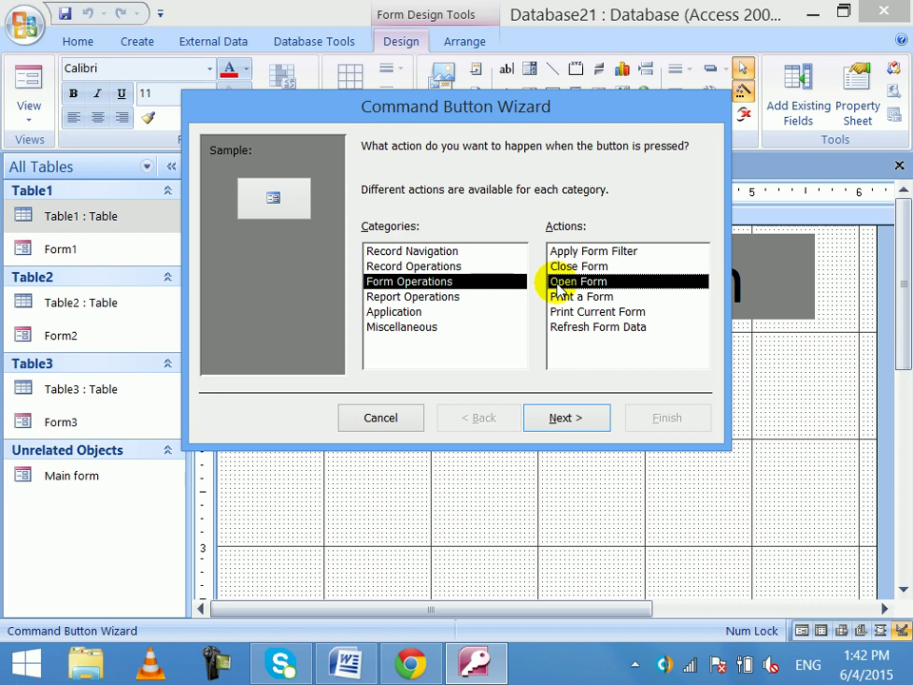
left_click(562, 418)
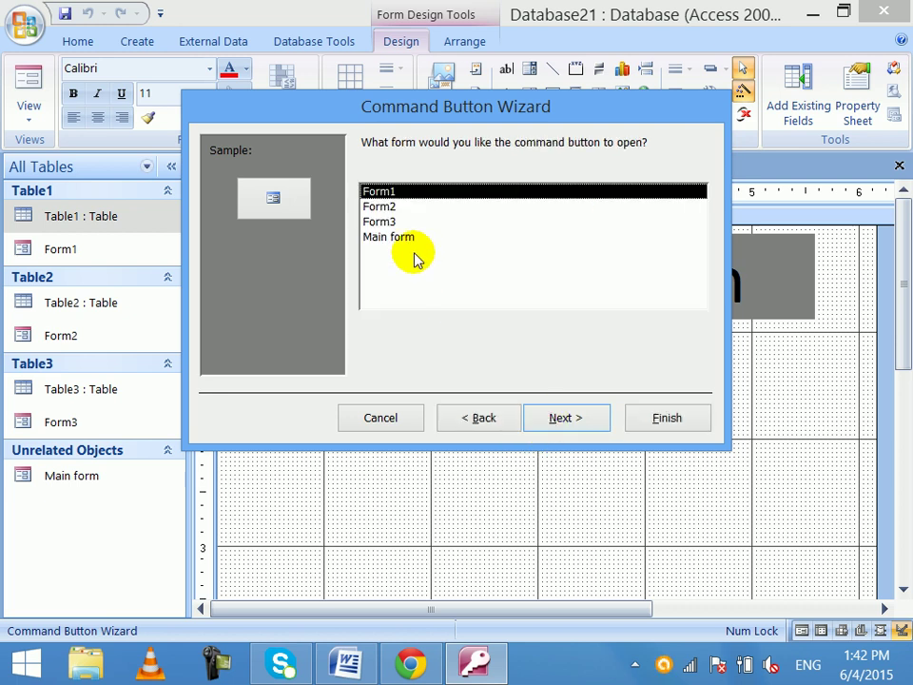
left_click(551, 417)
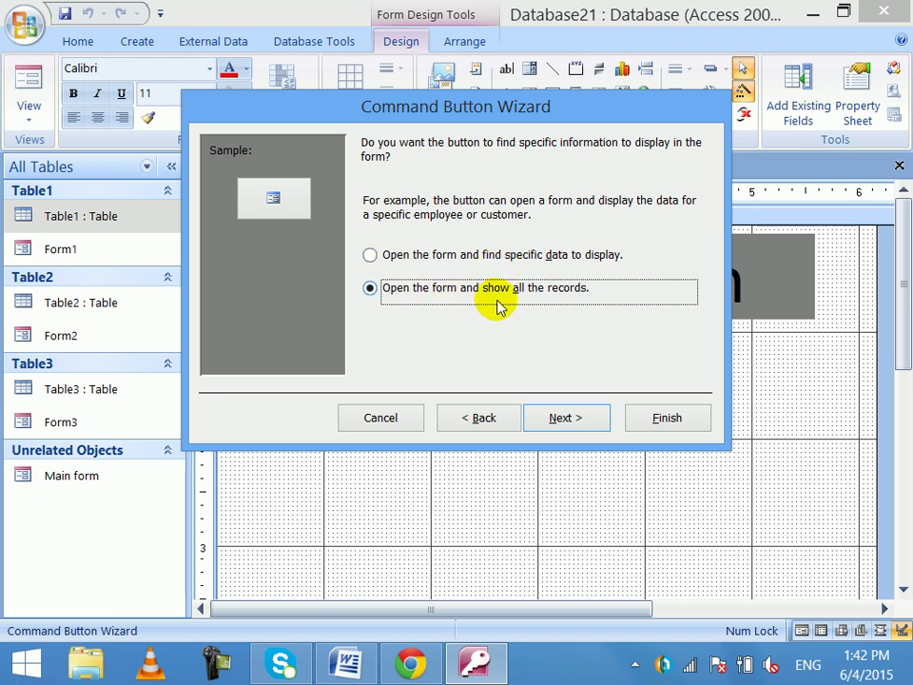
left_click(567, 418)
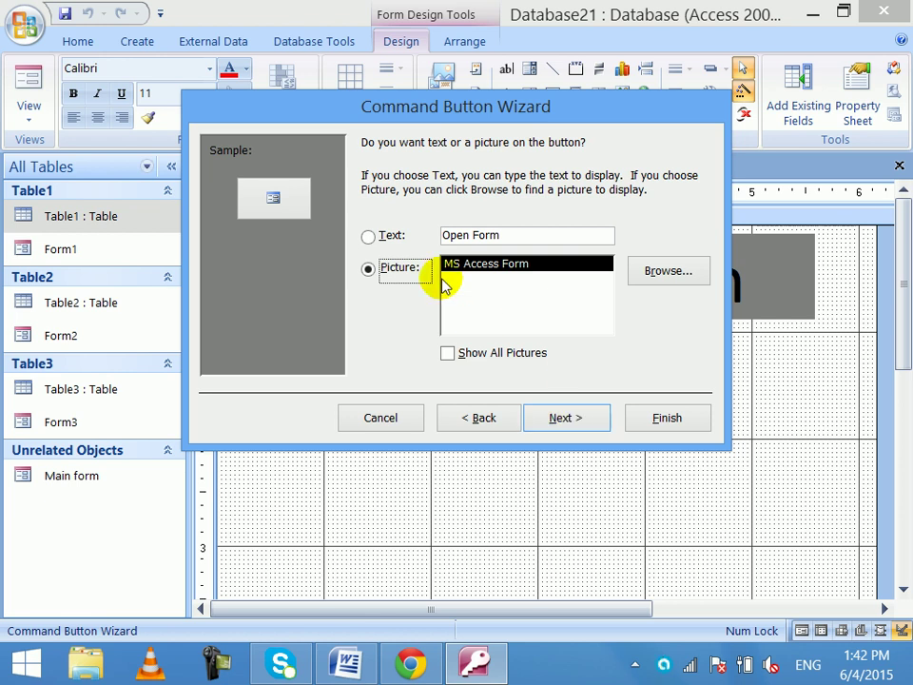
left_click(393, 237)
left_click(567, 417)
left_click(667, 418)
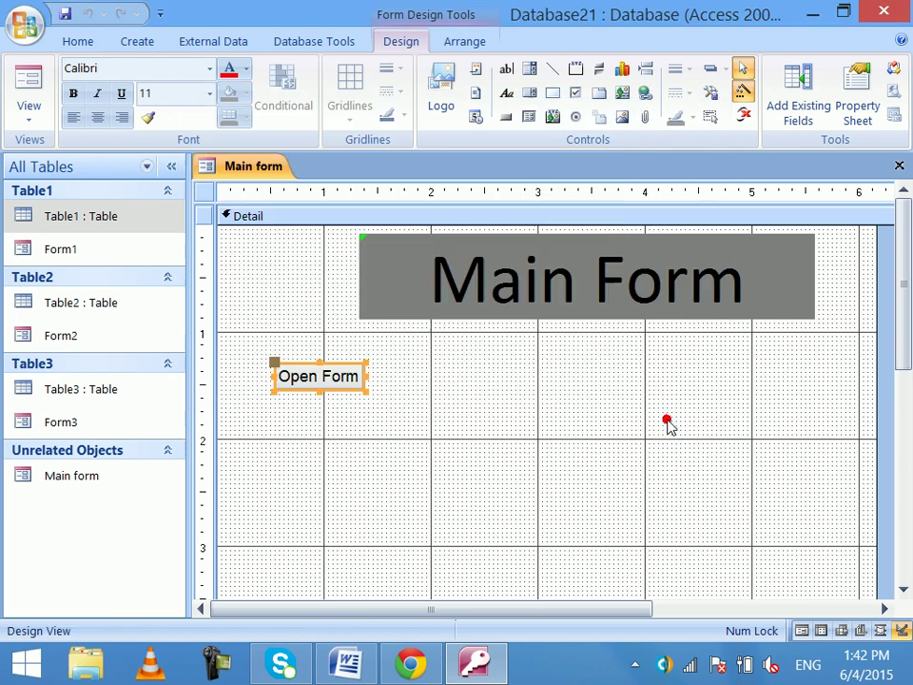
- Change the first command button's caption to Open Form1, widen the button to about 1.3 inches and position it below the title
left_click(353, 380)
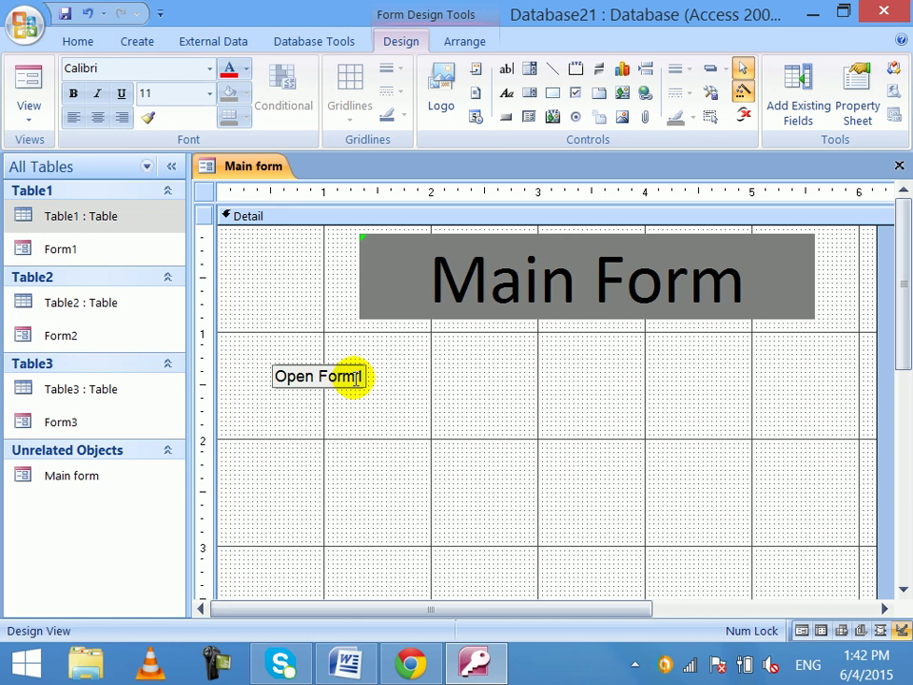
key("BackSpace")
key("BackSpace")
key("BackSpace")
key("BackSpace")
key("BackSpace")
key("BackSpace")
key("Return")
left_click_drag(362, 390, 409, 384)
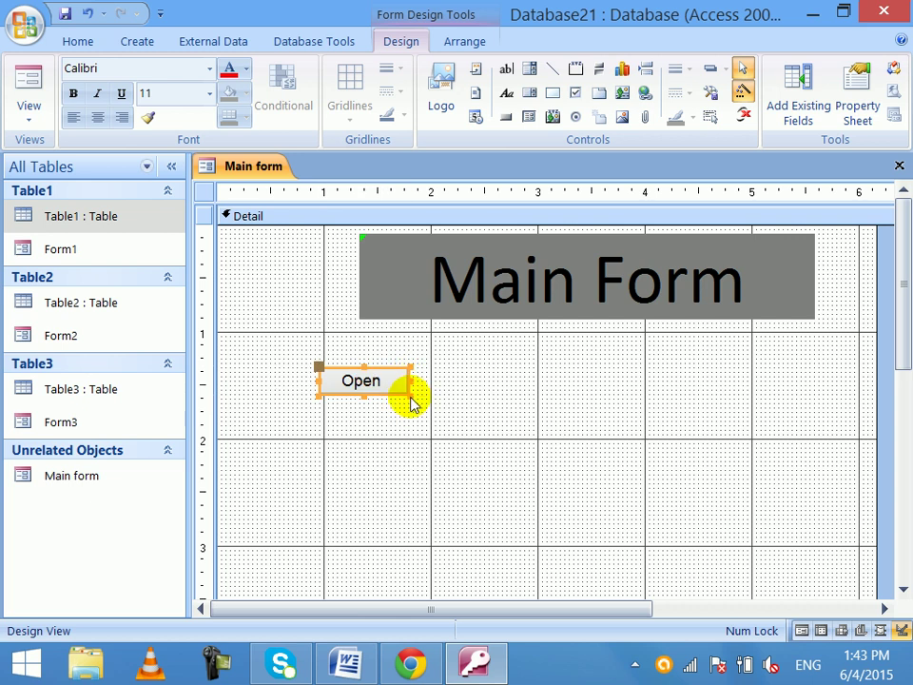
left_click_drag(407, 379, 459, 380)
key("Left")
key("Left")
key("Left")
key("Left")
key("Left")
key("Left")
key("Left")
key("Left")
key("Left")
key("Left")
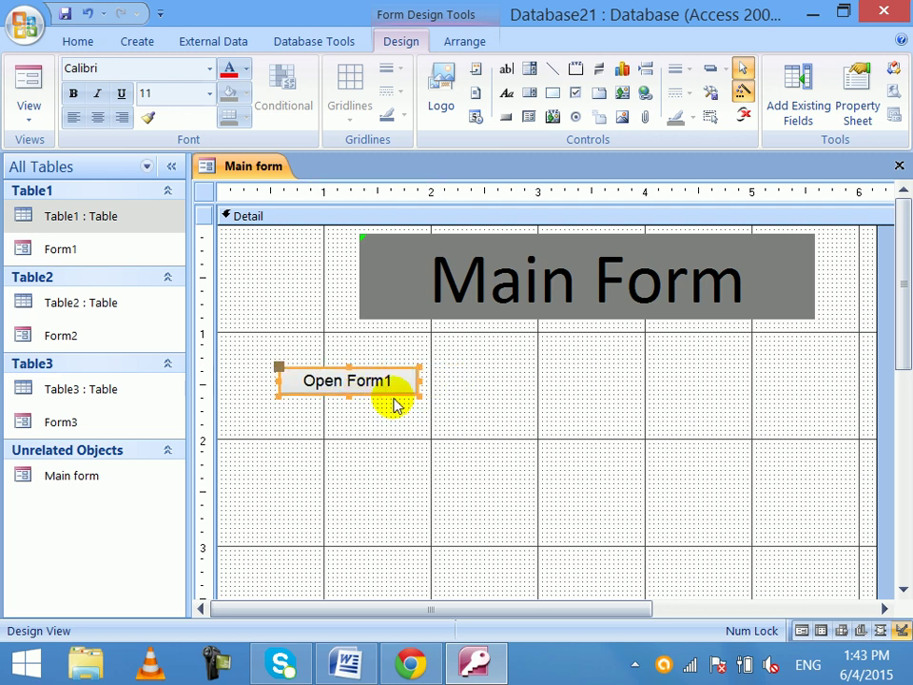
left_click(400, 408)
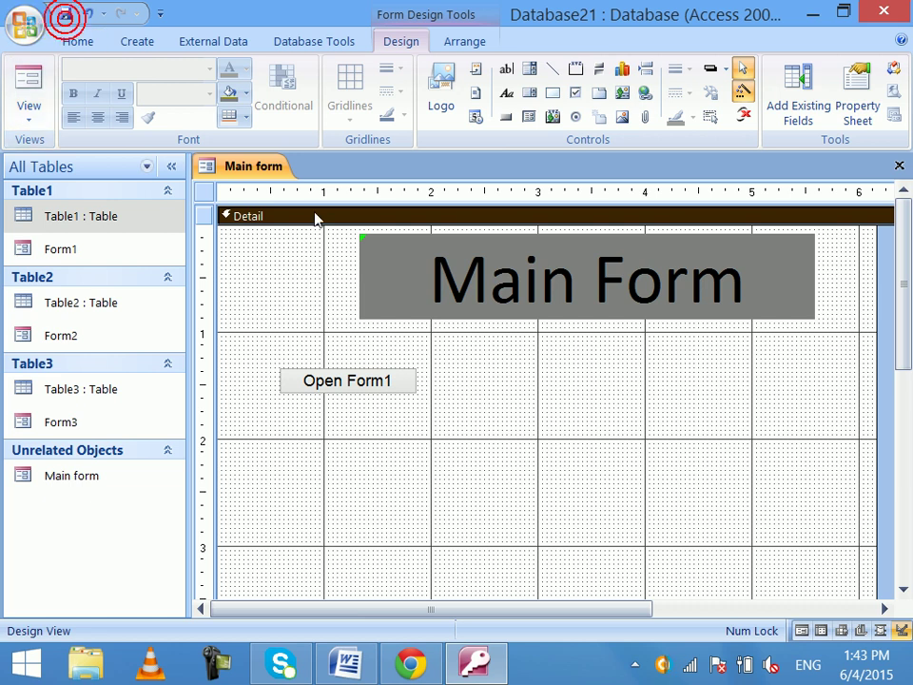
- Add a second command button below Open Form1 with the Open Form action for Form2, showing all records and displaying the text Open Form
left_click(504, 116)
left_click_drag(278, 416, 417, 451)
left_click(418, 282)
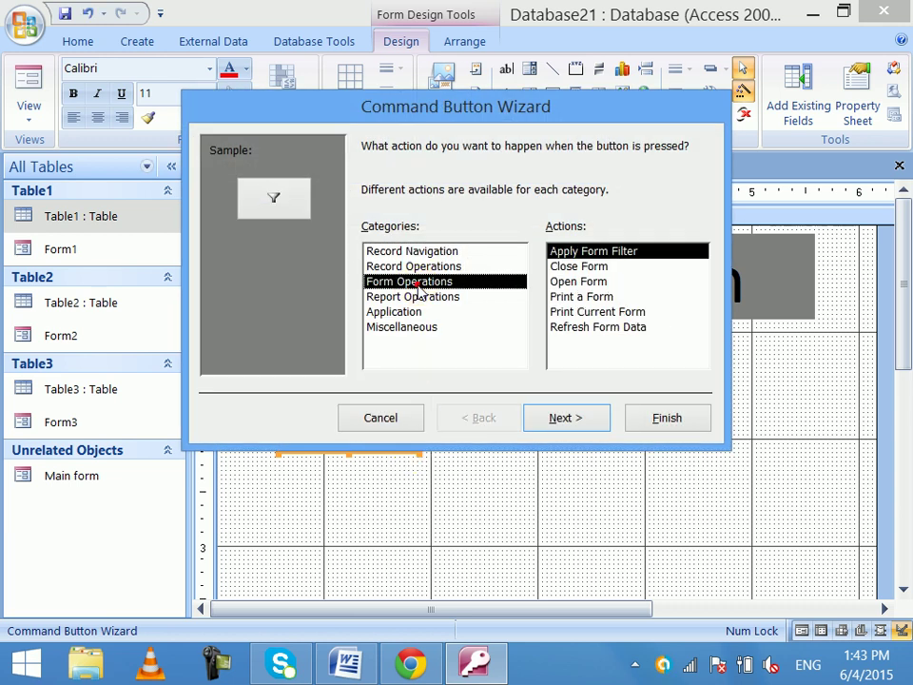
left_click(557, 282)
left_click(567, 415)
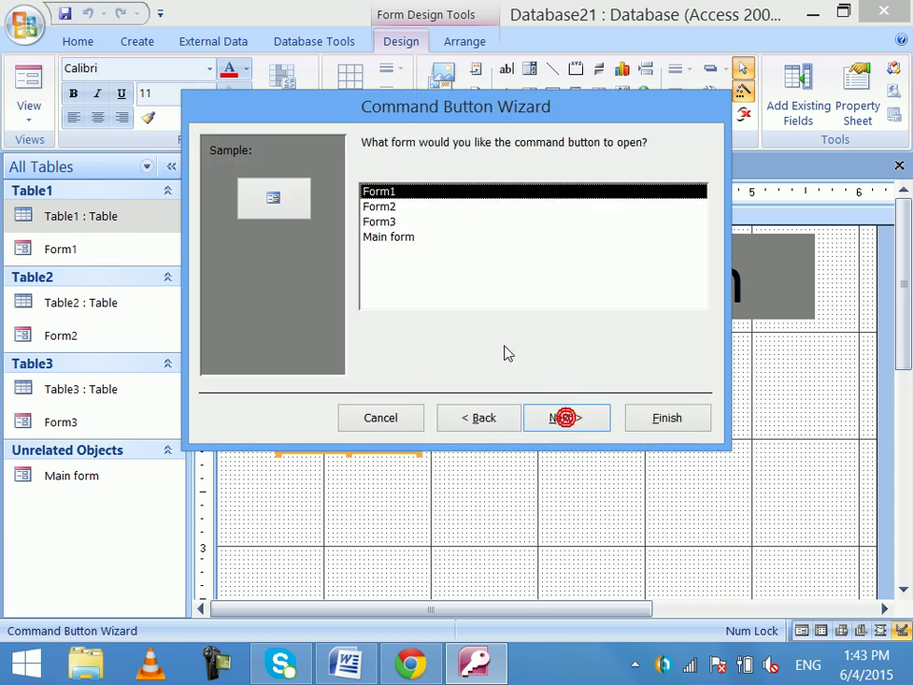
left_click(385, 207)
left_click(553, 417)
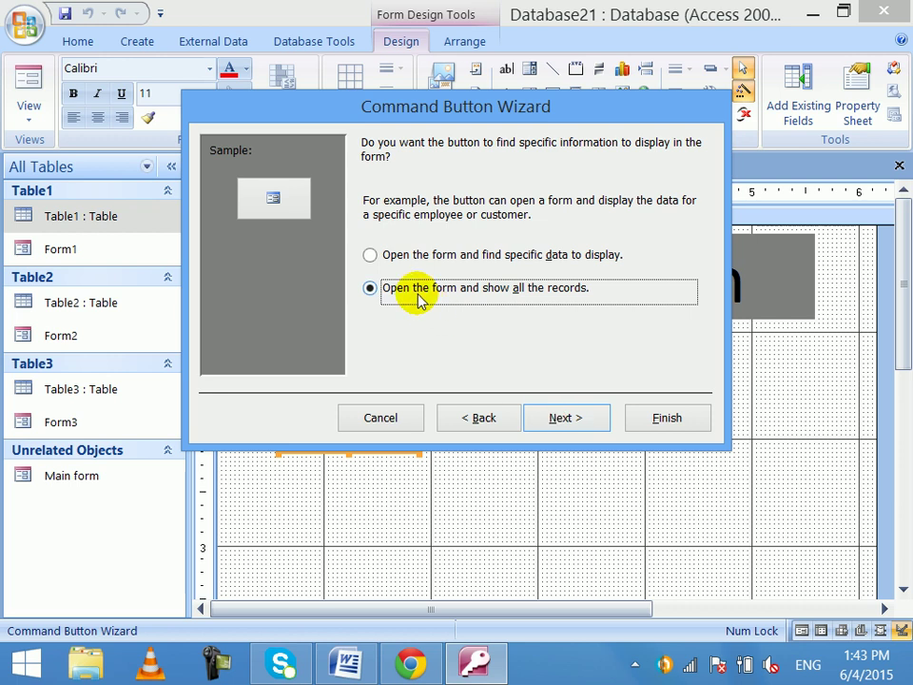
left_click(568, 417)
left_click(391, 238)
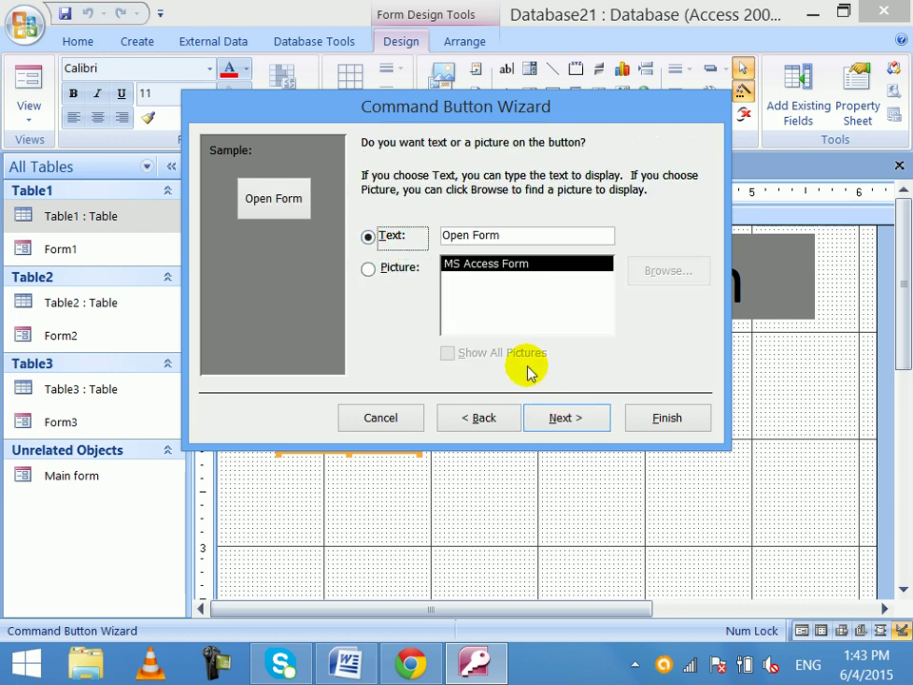
left_click(561, 418)
left_click(668, 418)
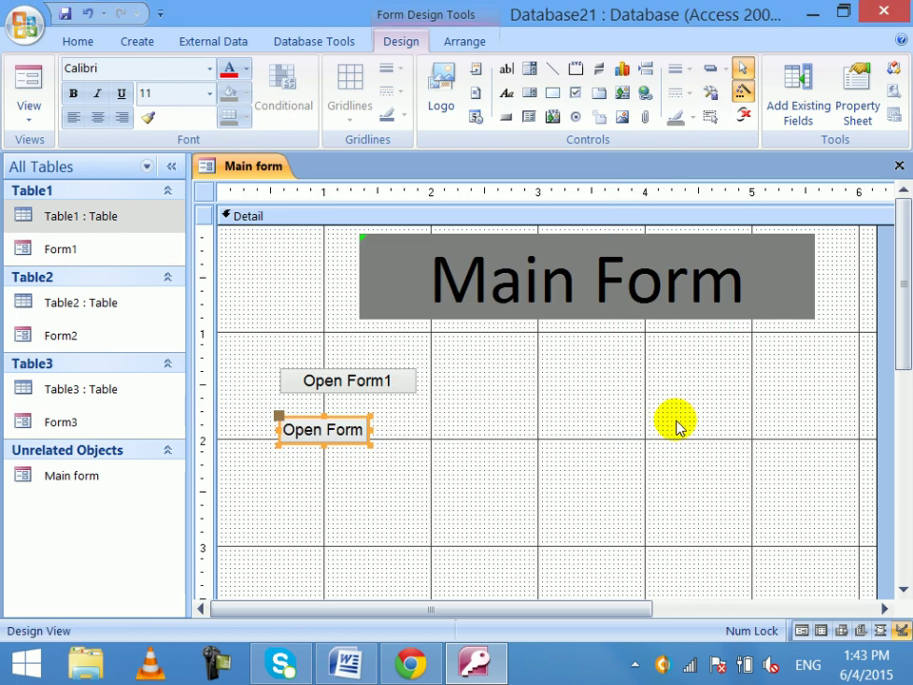
- Change the second button's caption to Open Form2, widen it like the first and place it directly beneath Open Form1
left_click(366, 430)
type("2")
key("Return")
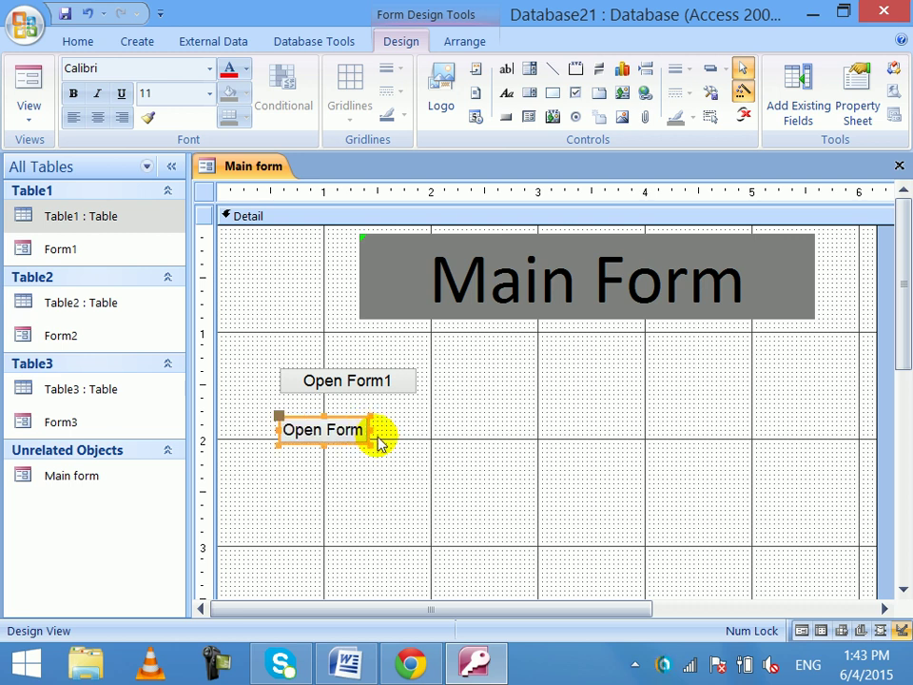
left_click(365, 432)
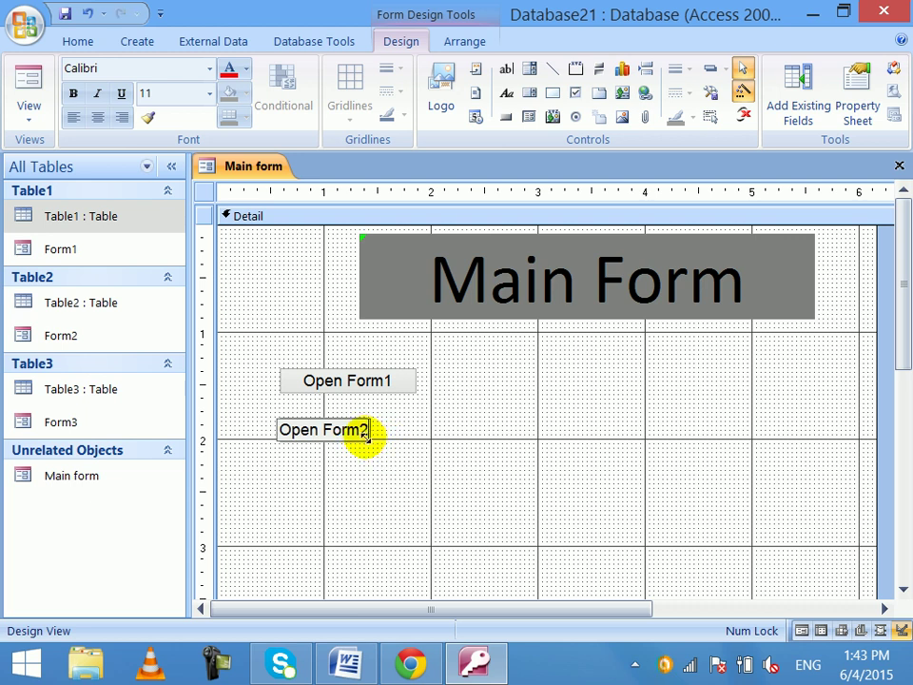
left_click(357, 452)
left_click(340, 431)
left_click_drag(368, 429, 368, 397)
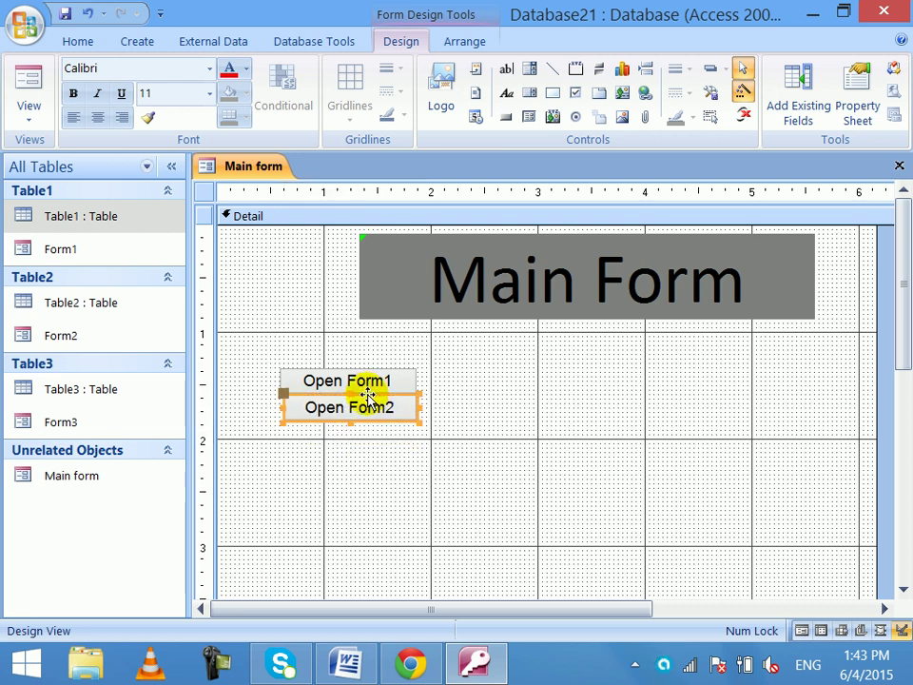
key("ctrl+a")
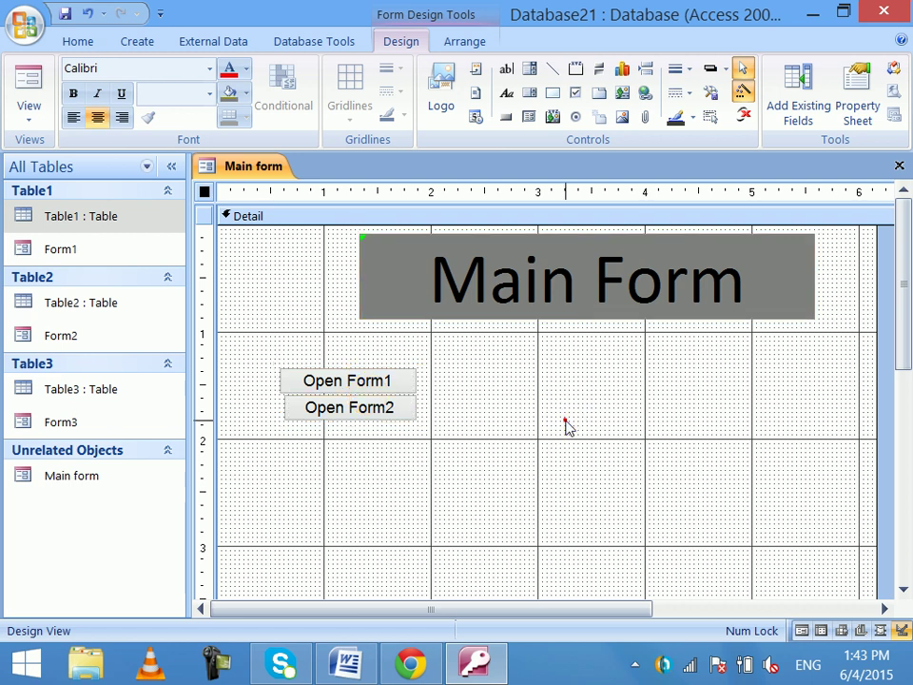
left_click(566, 426)
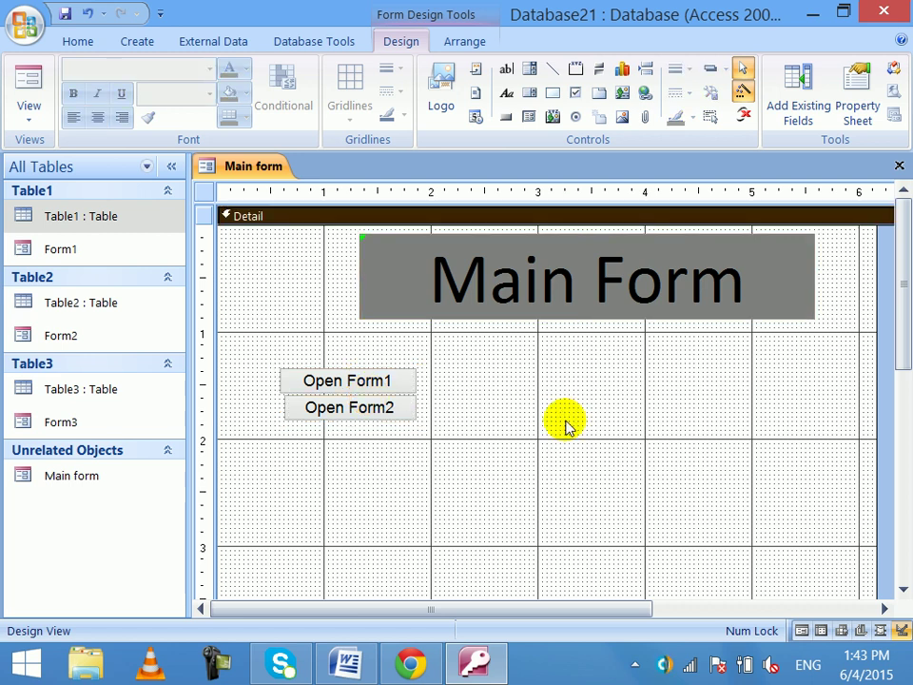
- Add a third command button below Open Form2 with the Open Form action for Form3, showing all records and displaying the text Open Form3
left_click(506, 117)
mouse_move(283, 434)
left_mouse_down()
mouse_move(418, 478)
mouse_move(424, 466)
left_mouse_up()
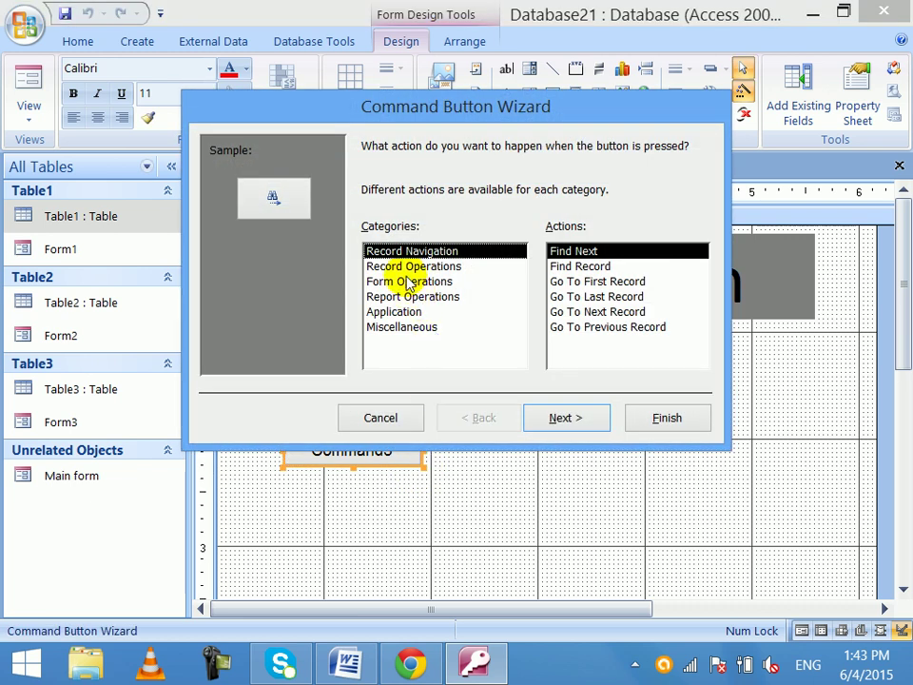
left_click(404, 281)
left_click(561, 282)
left_click(555, 416)
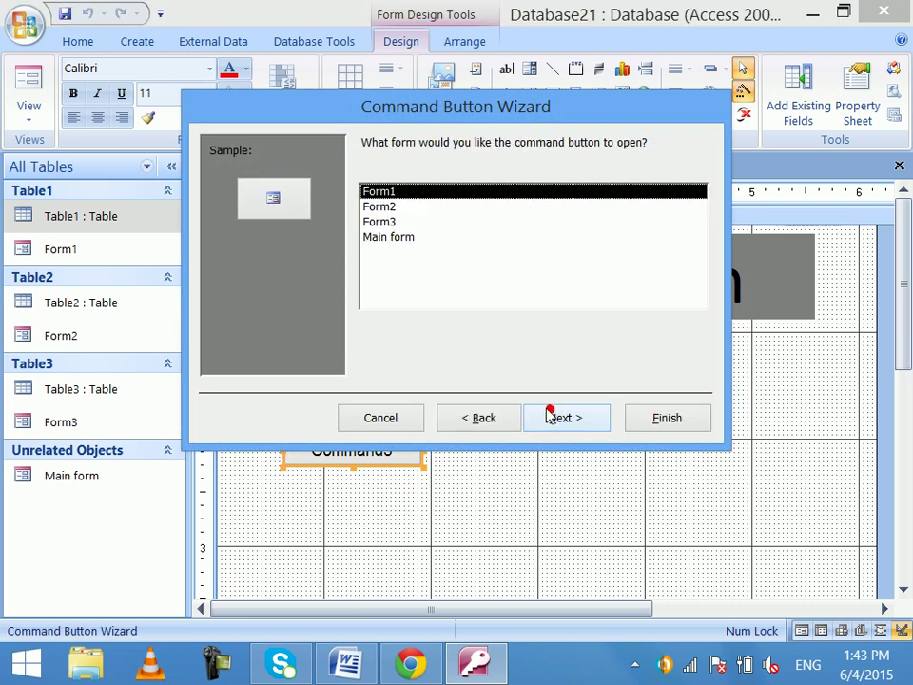
left_click(378, 222)
left_click(561, 418)
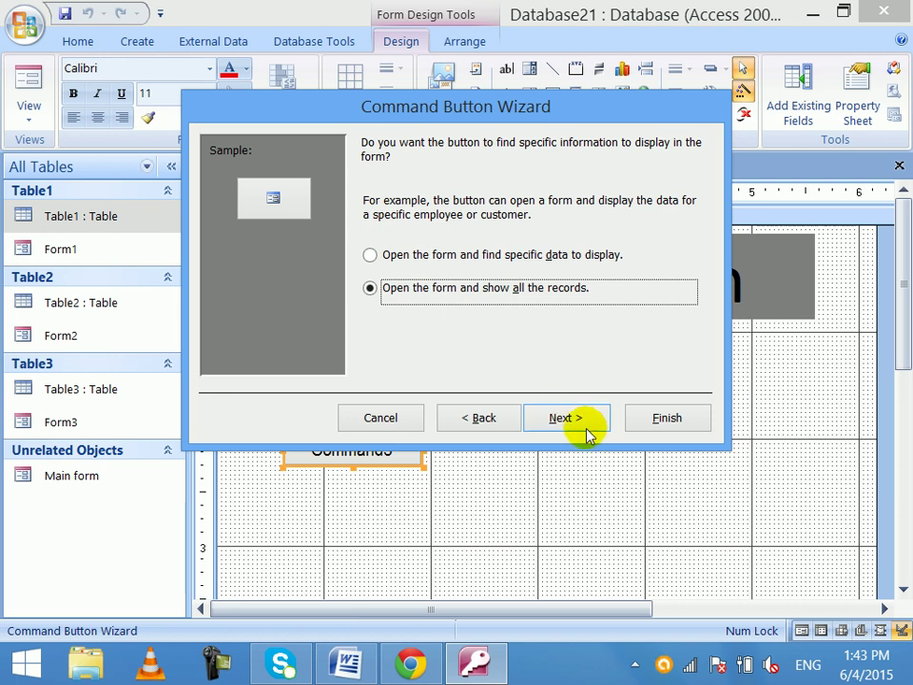
left_click(571, 419)
left_click(386, 238)
left_click(506, 234)
type("3")
left_click(559, 417)
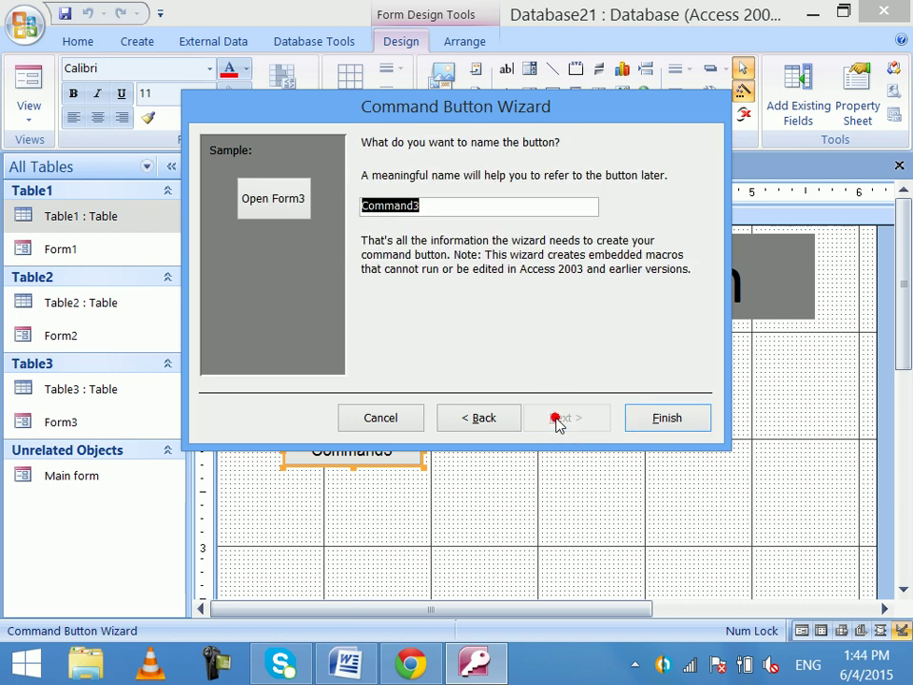
left_click(653, 420)
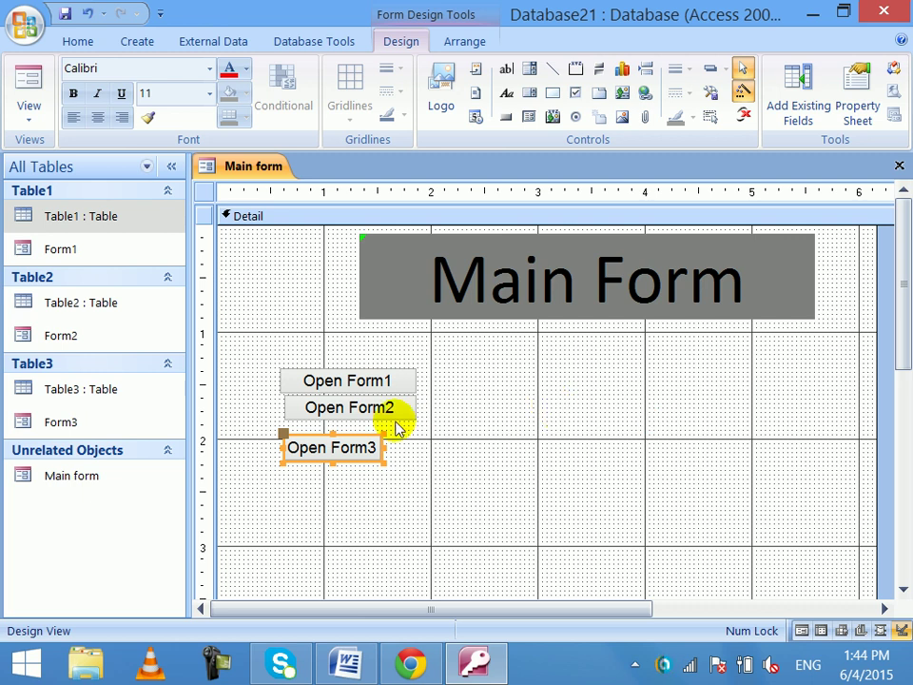
- Move the Open Form3 button up so it sits just below the Open Form2 button
left_click(372, 473)
left_click(367, 449)
mouse_move(367, 449)
left_mouse_down()
mouse_move(379, 432)
mouse_move(373, 436)
left_mouse_up()
- Equalize the vertical spacing of the three command buttons and decrease it until they stack closely
left_click_drag(273, 346, 404, 414)
left_click(451, 40)
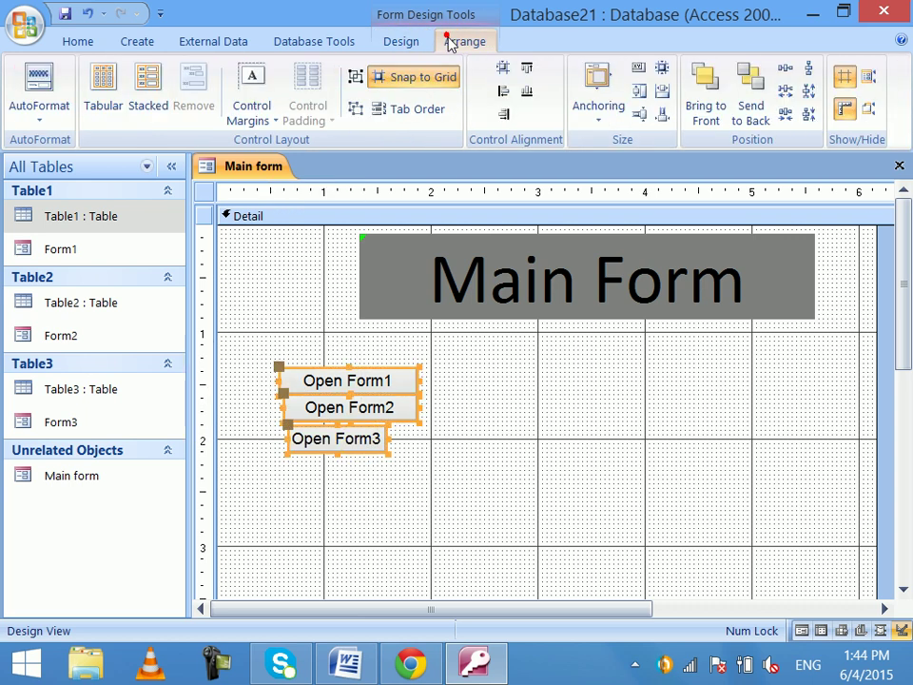
left_click(811, 72)
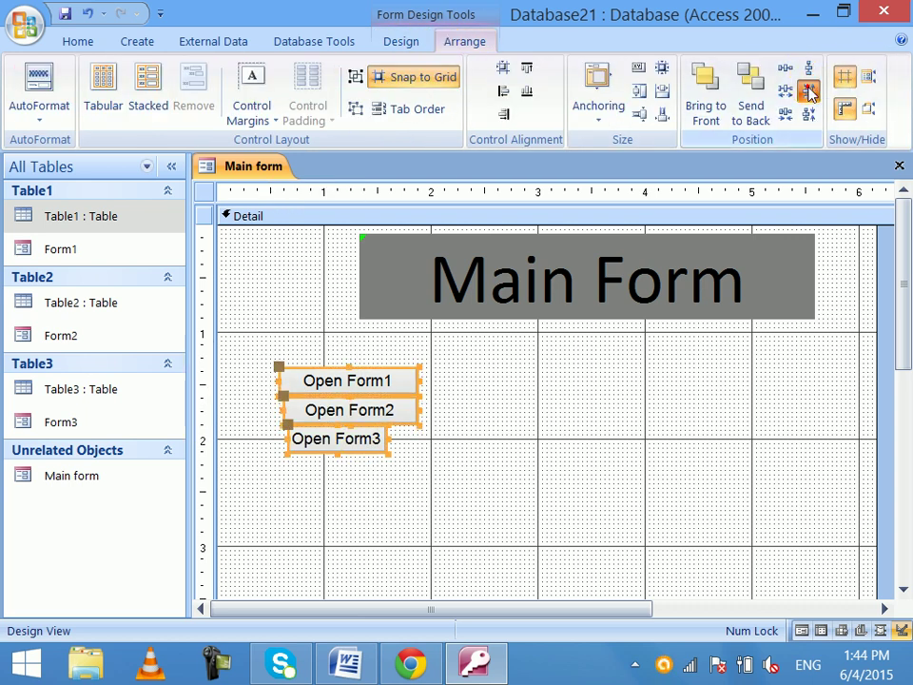
left_click(807, 88)
left_click(809, 110)
left_click(808, 114)
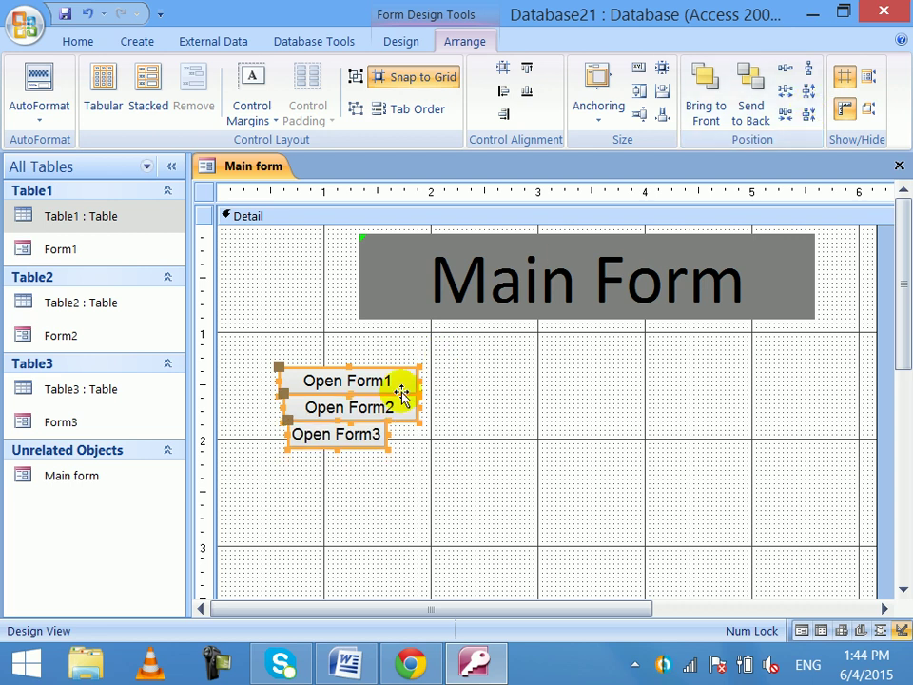
left_click(376, 481)
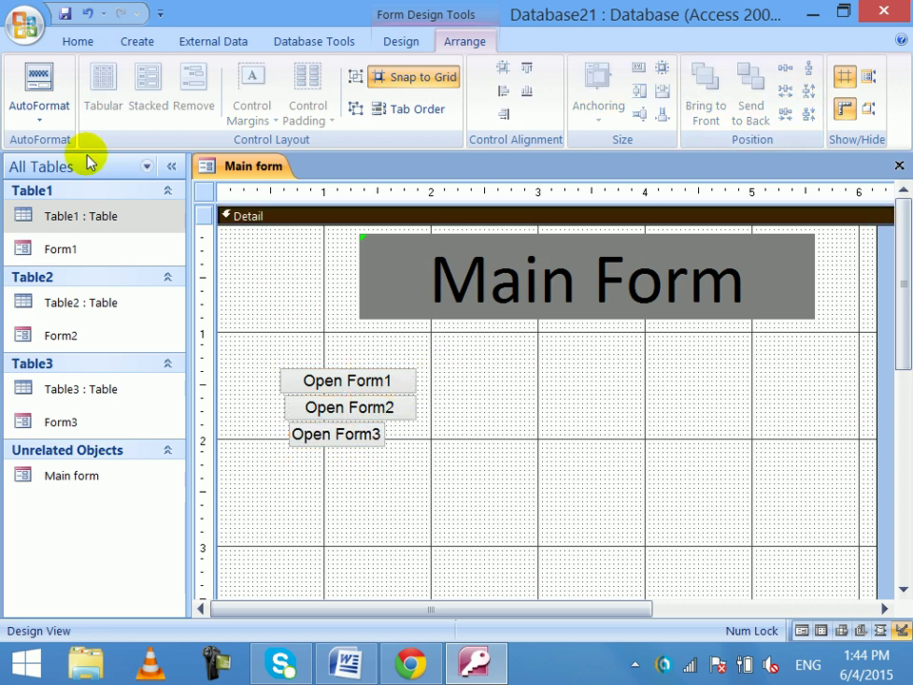
- Try two AutoFormat styles on the Main form
left_click(40, 122)
left_click(212, 204)
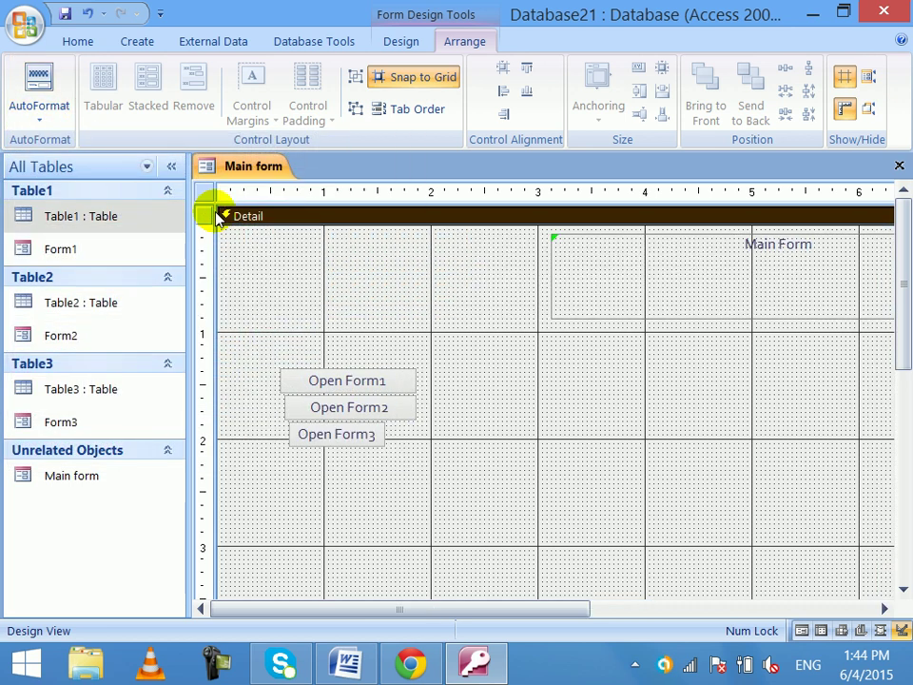
left_click(69, 124)
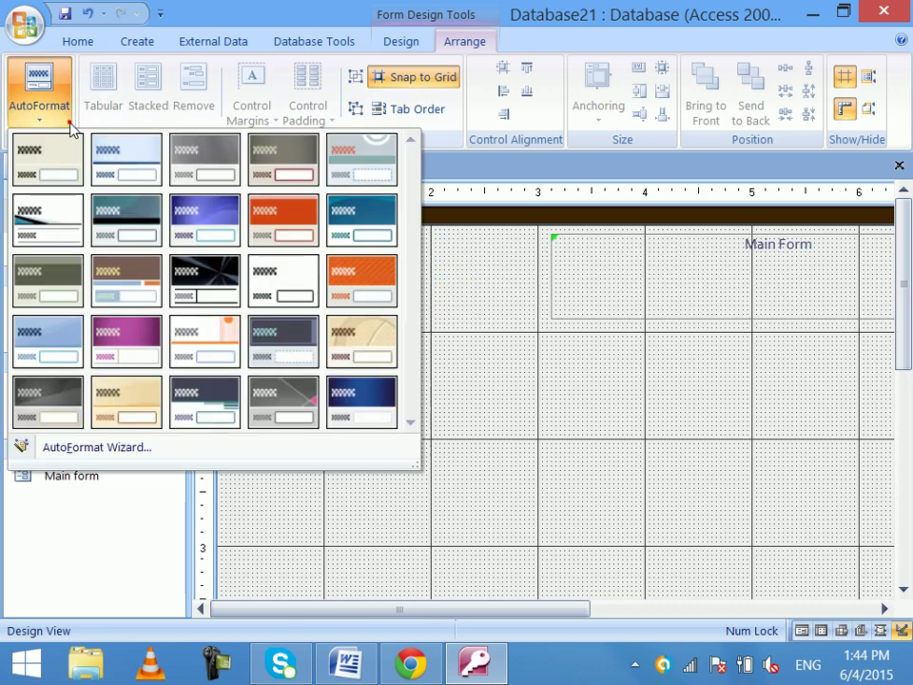
left_click(67, 338)
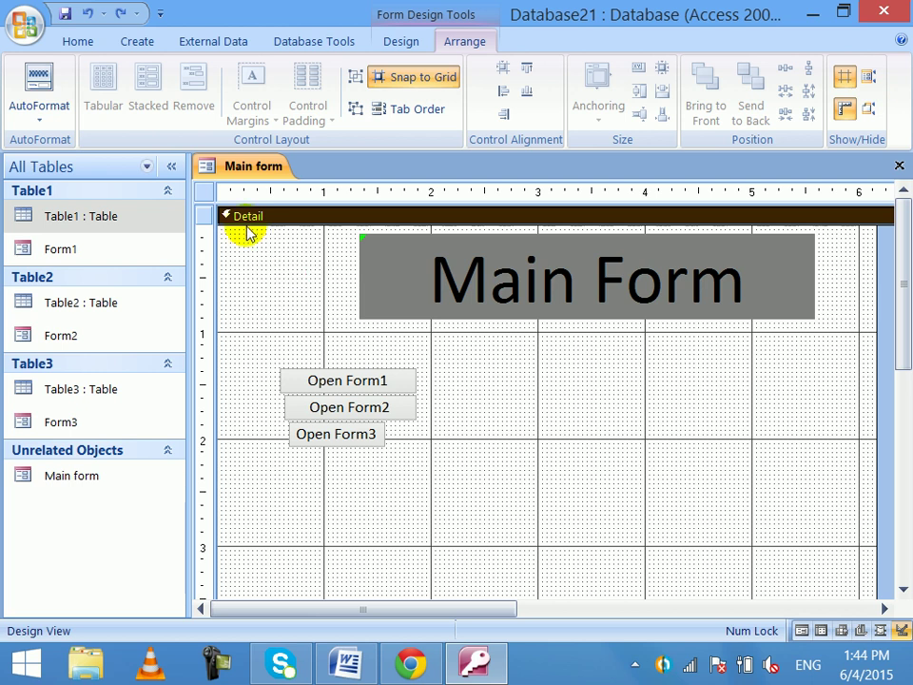
- Switch the Main form to Form View and open Form1 through its command button
left_click(80, 39)
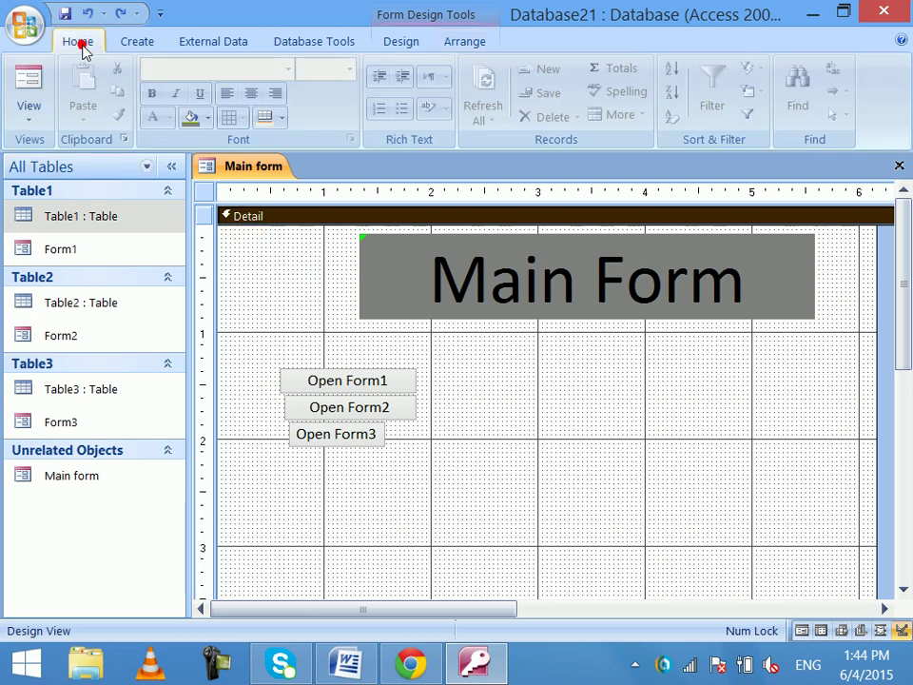
left_click(28, 120)
left_click(29, 153)
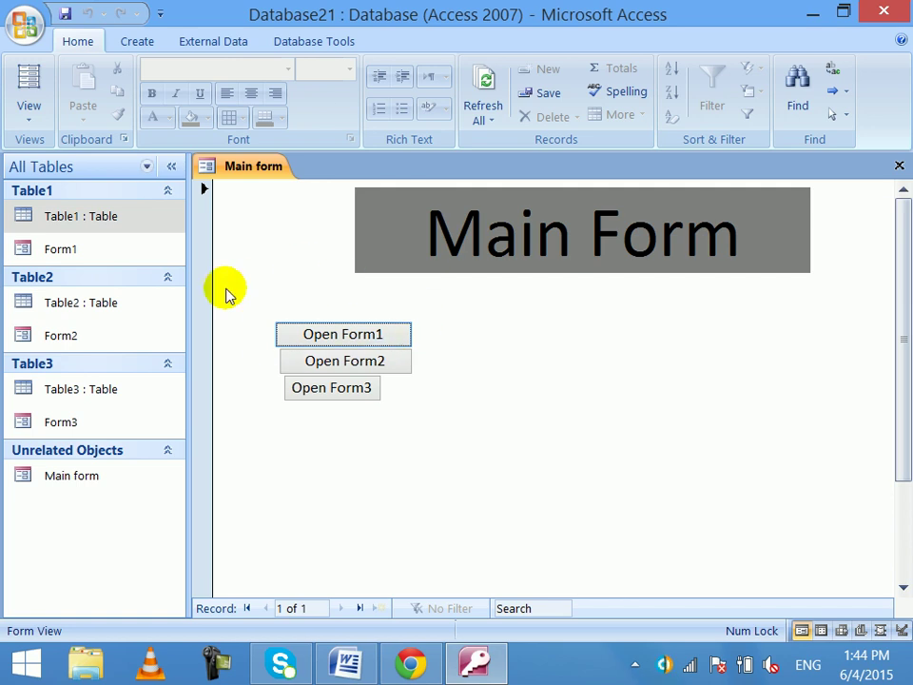
left_click(337, 332)
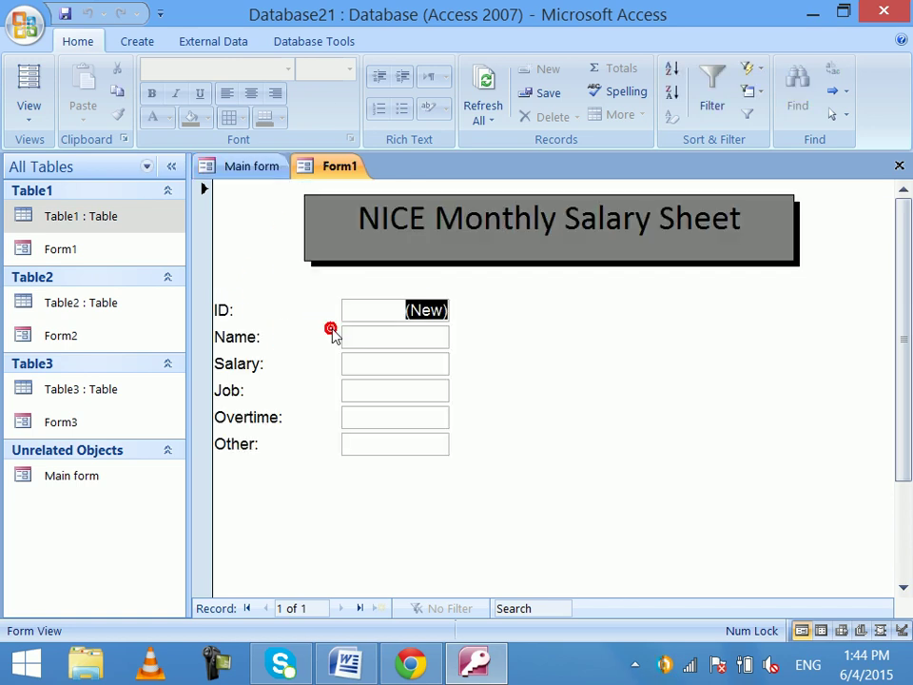
- Enter a record in Form1 with the employee's name, salary 3000, job Doc, overtime 300 and other 200
left_click(402, 337)
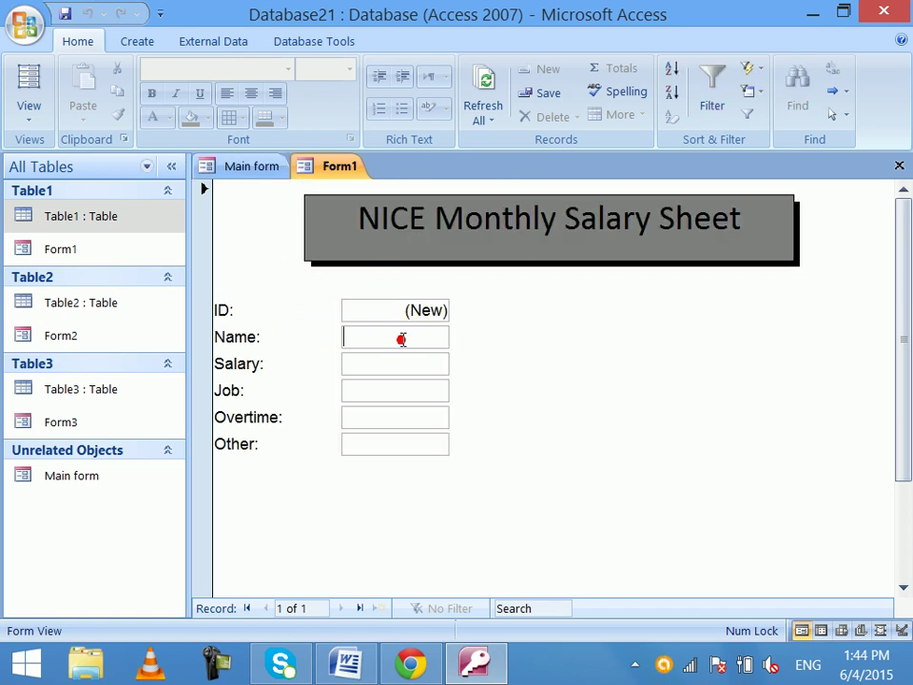
type("Ahmad")
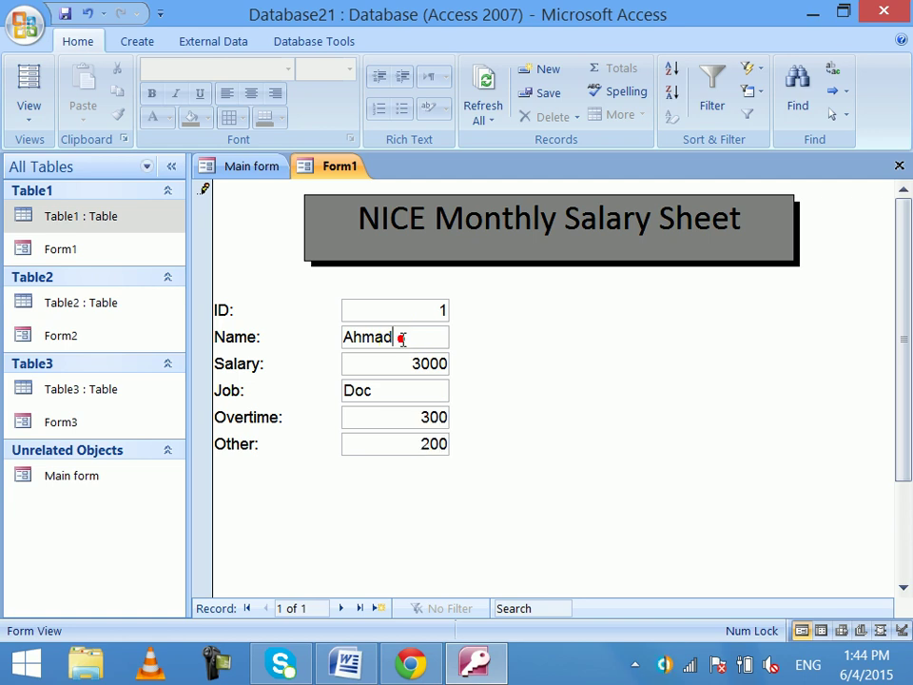
- In Form1's Design View, add a text box about 2.4 inches wide below Other, containing =Salary+overtime+other and labelled Total:
left_click(20, 116)
left_click(85, 384)
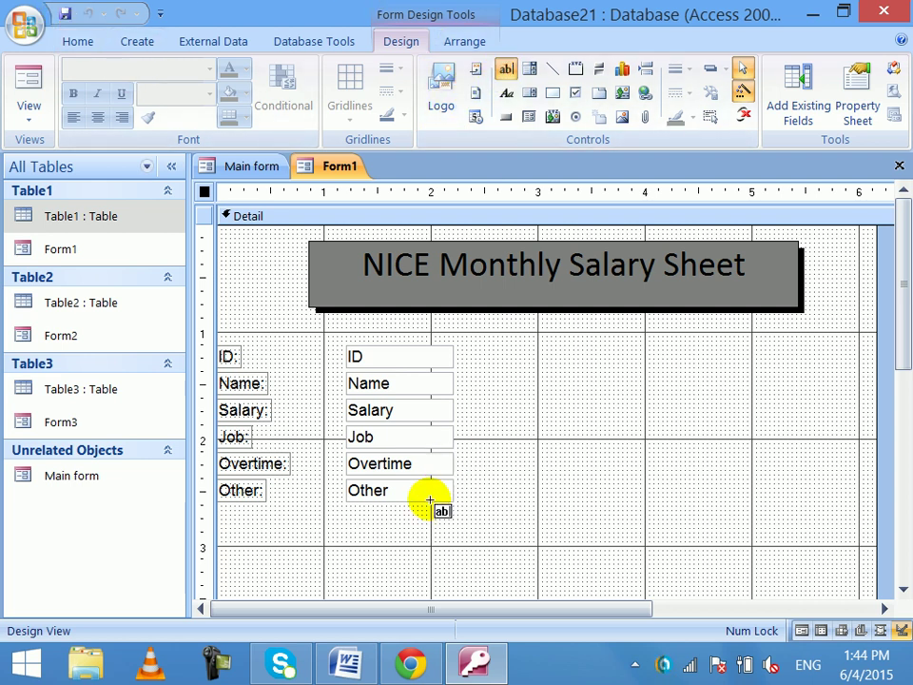
mouse_move(349, 526)
left_mouse_down()
mouse_move(472, 555)
mouse_move(609, 549)
left_mouse_up()
left_click(499, 535)
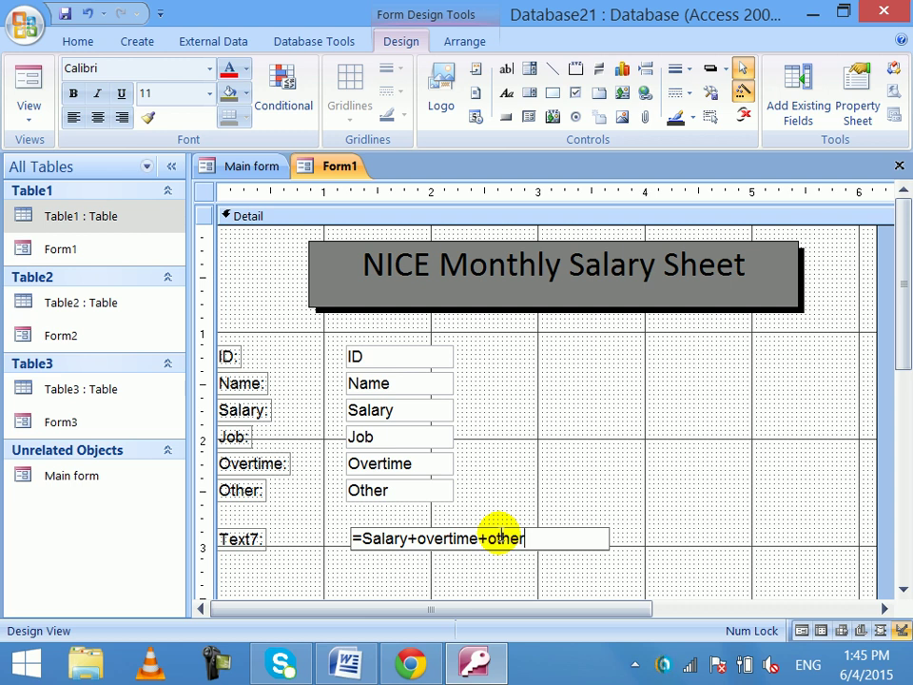
key("Return")
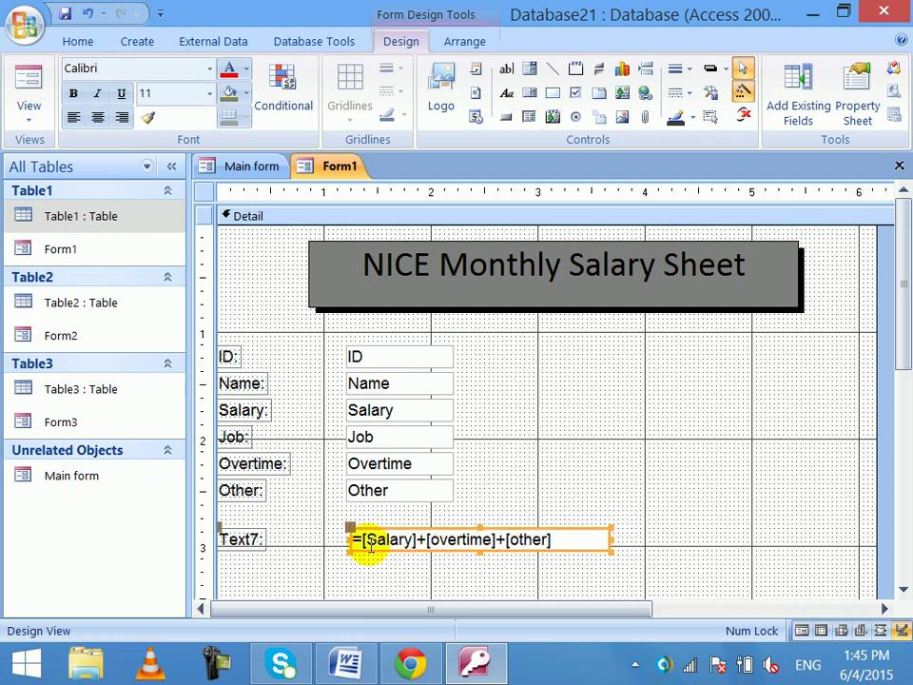
left_click(246, 540)
mouse_move(231, 540)
left_mouse_down()
mouse_move(259, 538)
mouse_move(217, 541)
left_mouse_up()
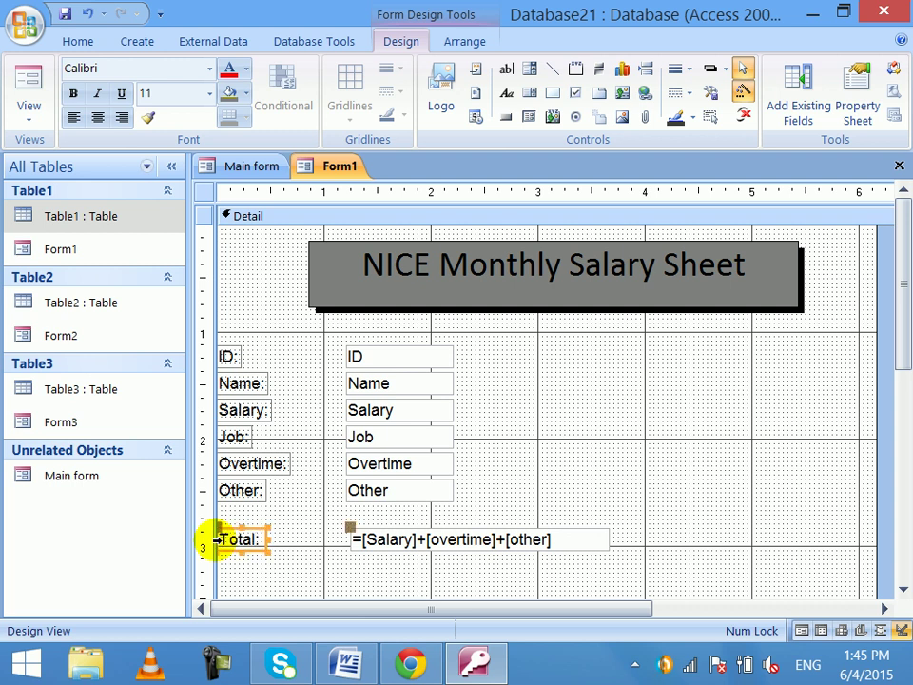
- Check Form1's calculated total in Form View, and inspect the Salary, Overtime, Other and Total text boxes in Design View
left_click(27, 83)
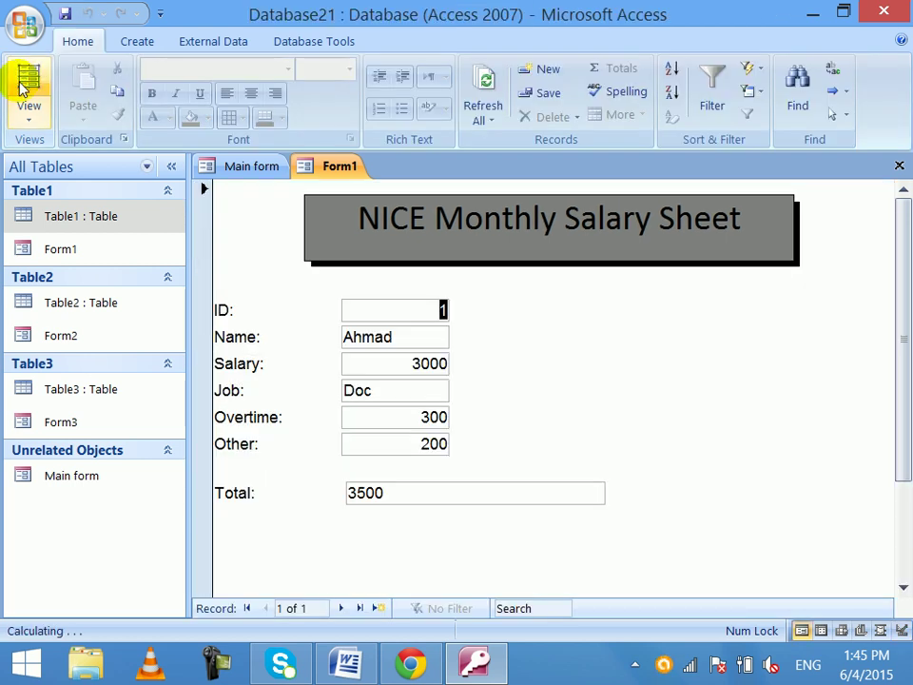
left_click(30, 110)
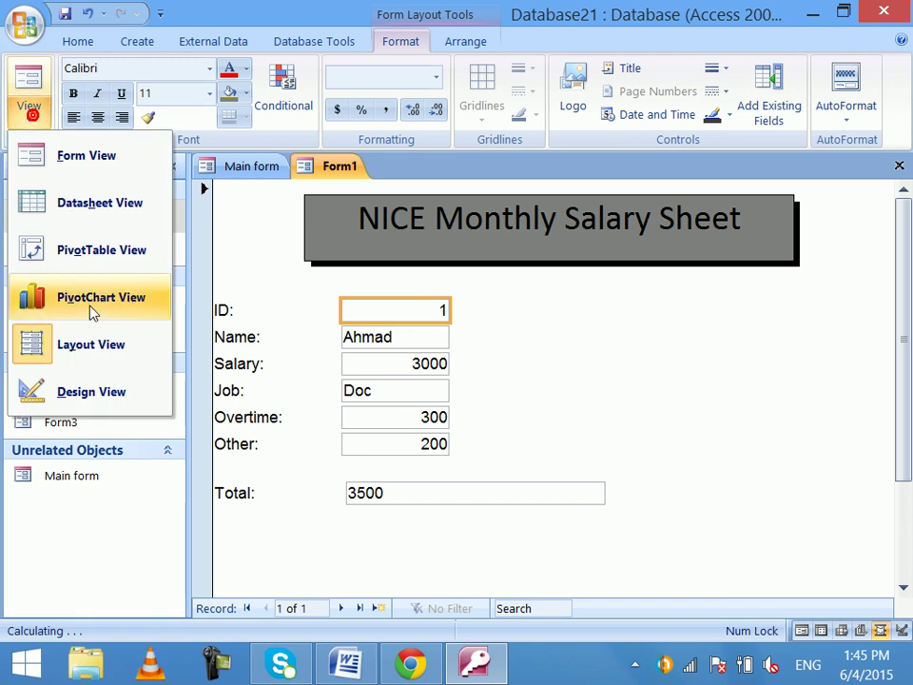
left_click(143, 394)
left_click(362, 412)
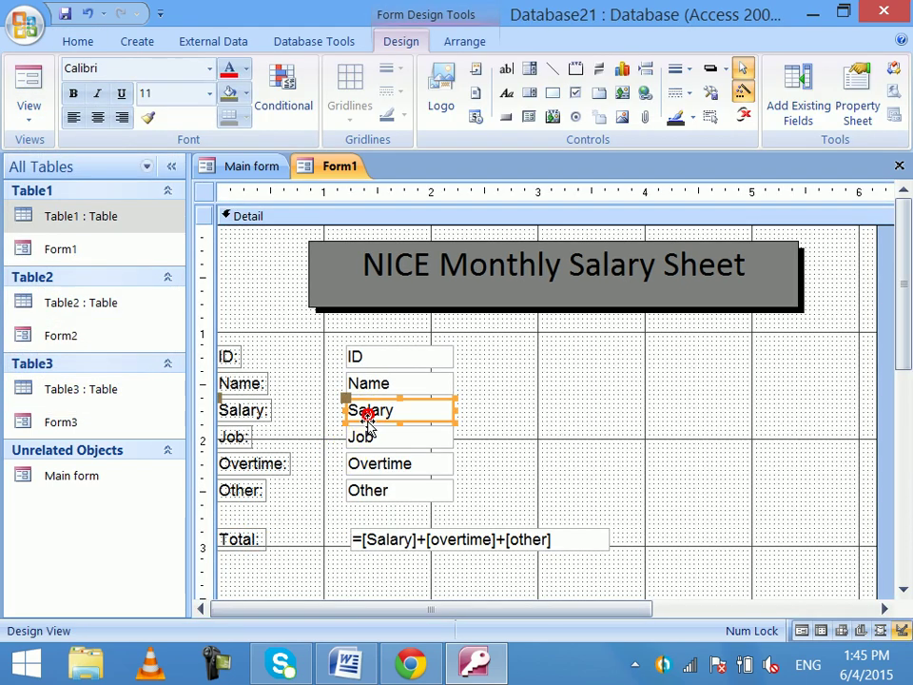
left_click(367, 464)
left_click(359, 487)
left_click(443, 539)
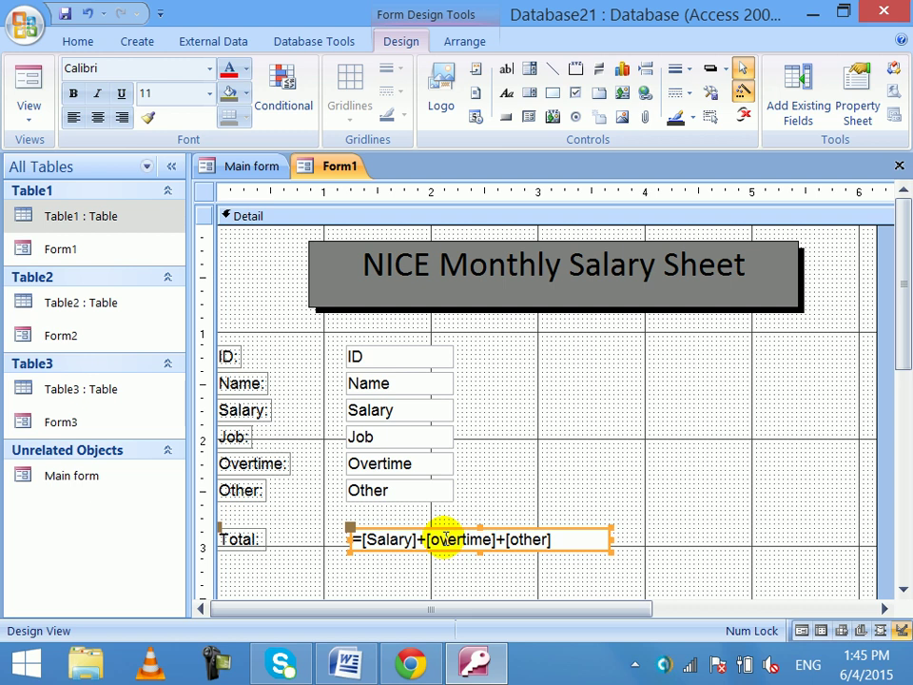
- Add a command button beside Form1's Name field with the Close Form action from Form Operations and the text caption Close Form
left_click(504, 116)
left_click_drag(617, 373, 728, 411)
left_click(404, 281)
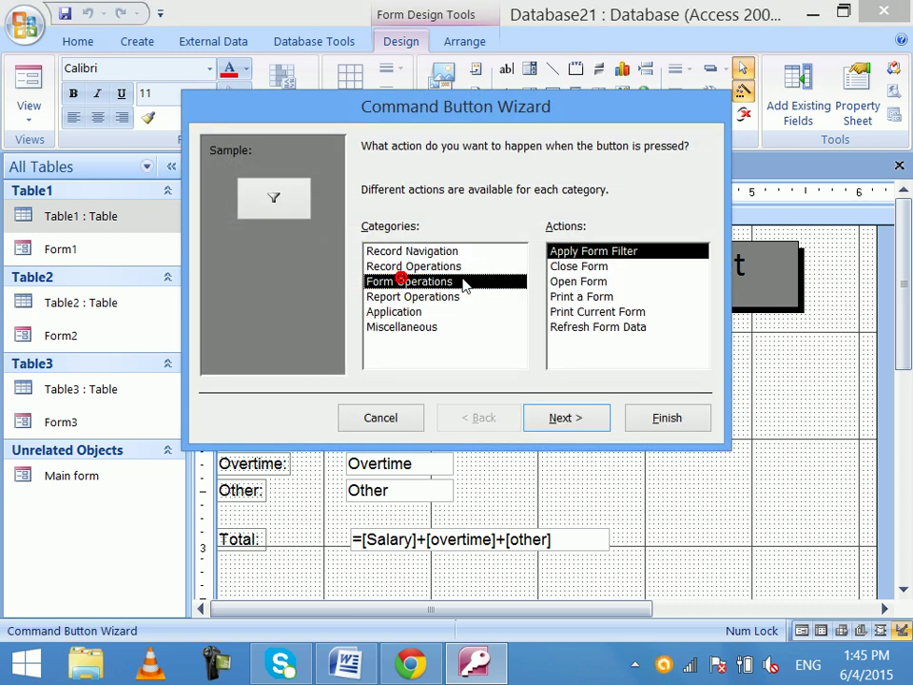
left_click(564, 269)
left_click(581, 422)
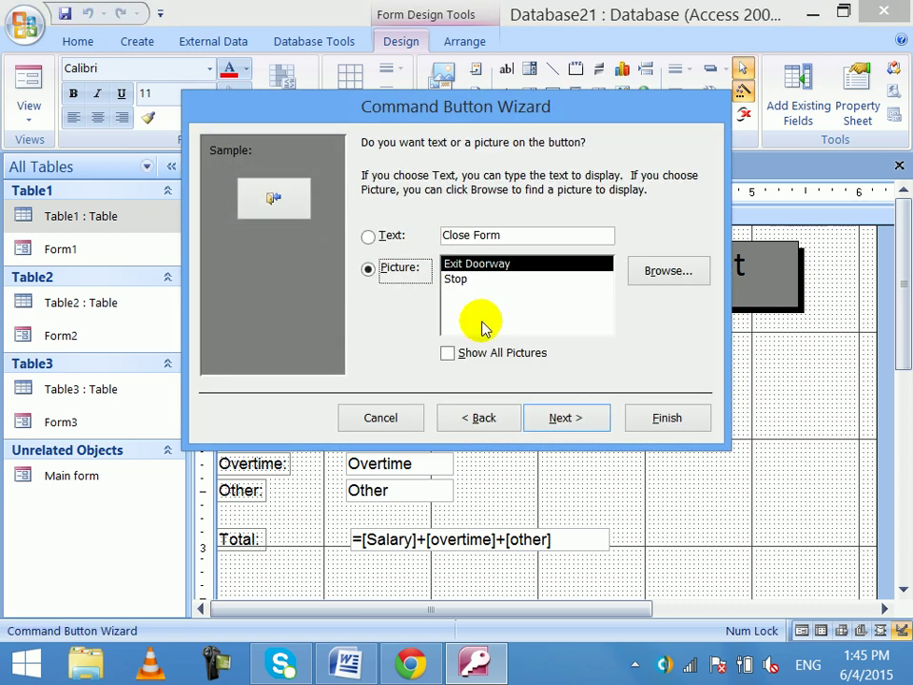
left_click(394, 238)
left_click(543, 417)
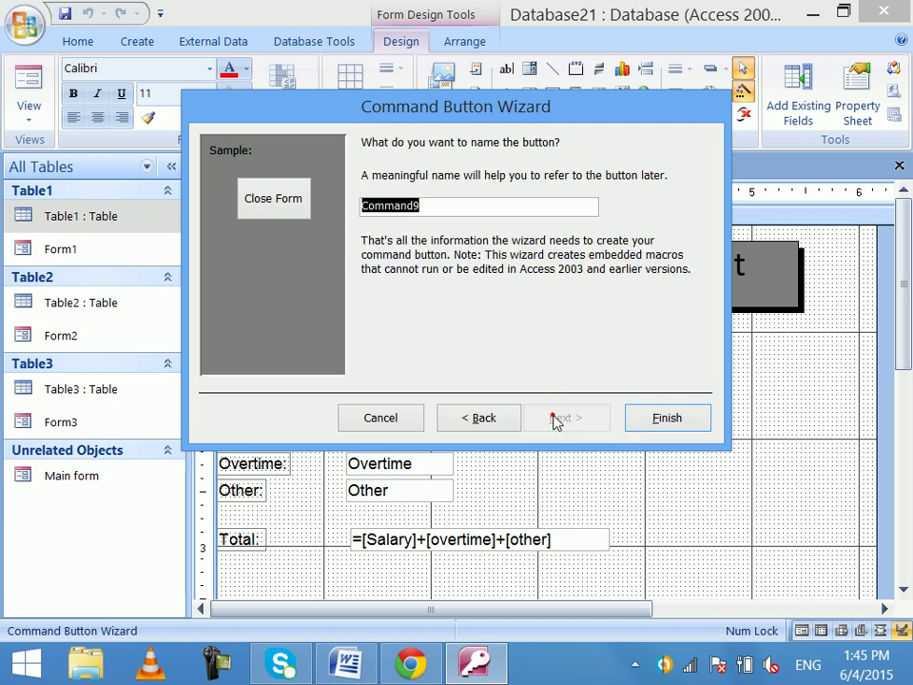
left_click(669, 418)
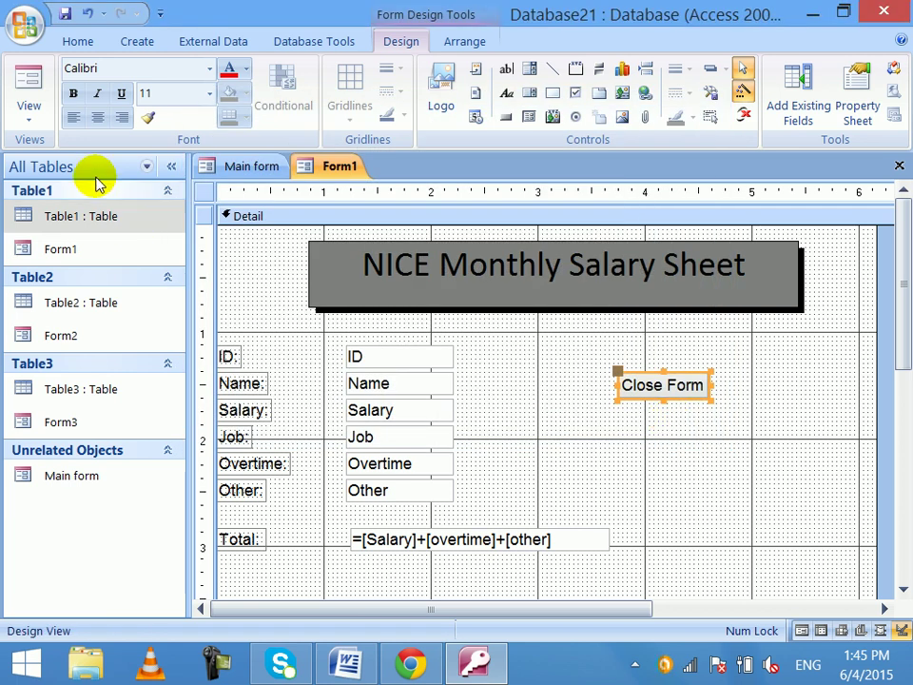
- Show Form1 in Form View and start a new second record by entering the employee's name
left_click(29, 80)
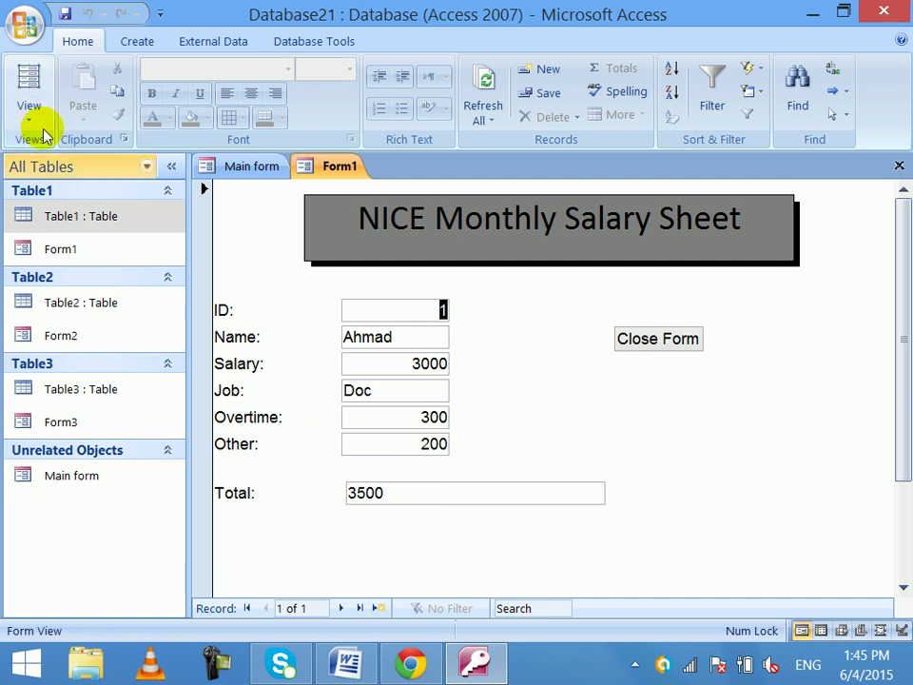
left_click(341, 609)
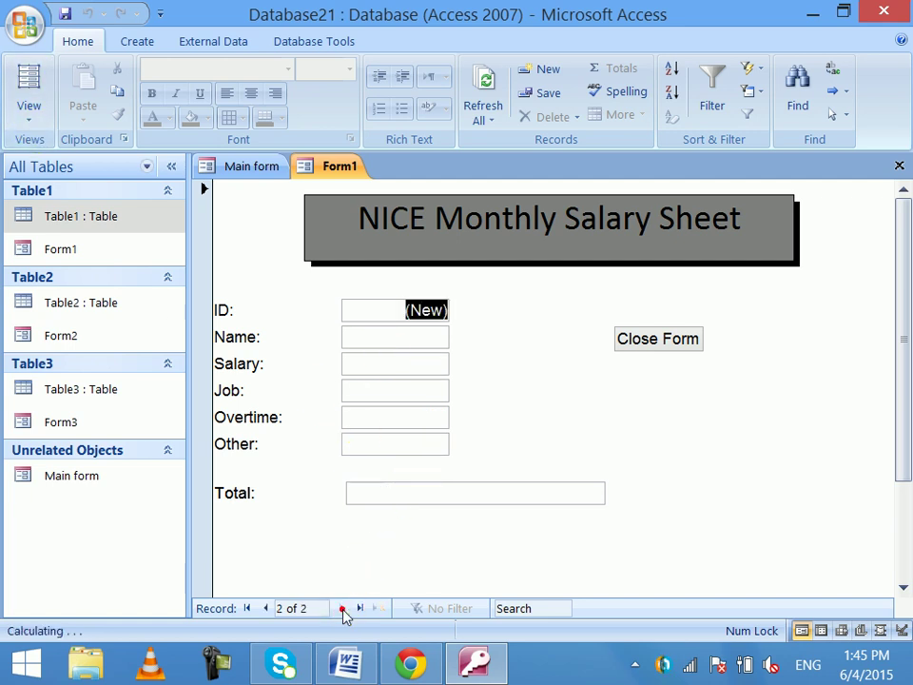
left_click(437, 341)
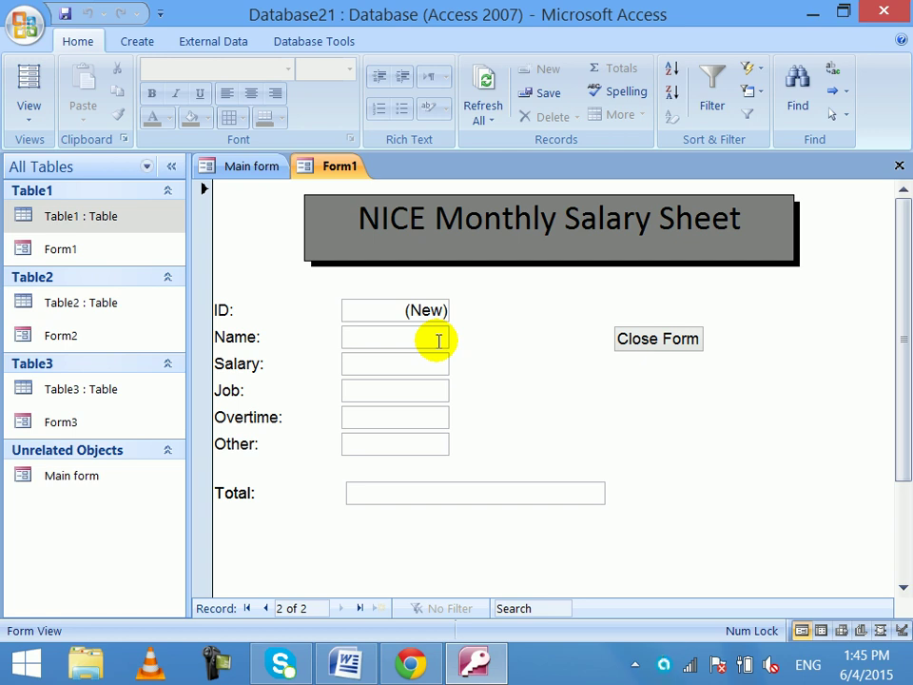
type("Ajmal")
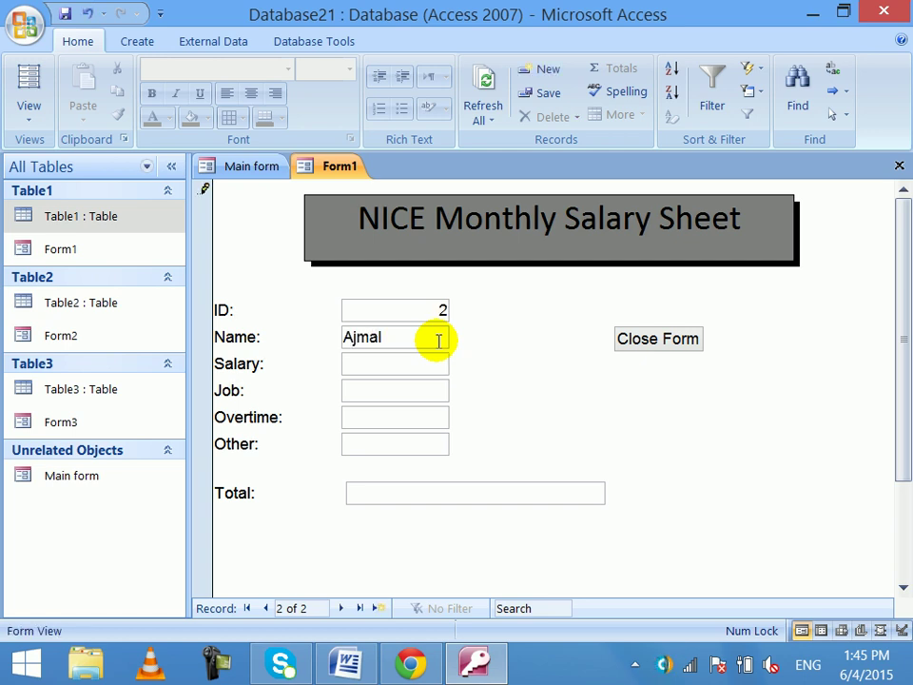